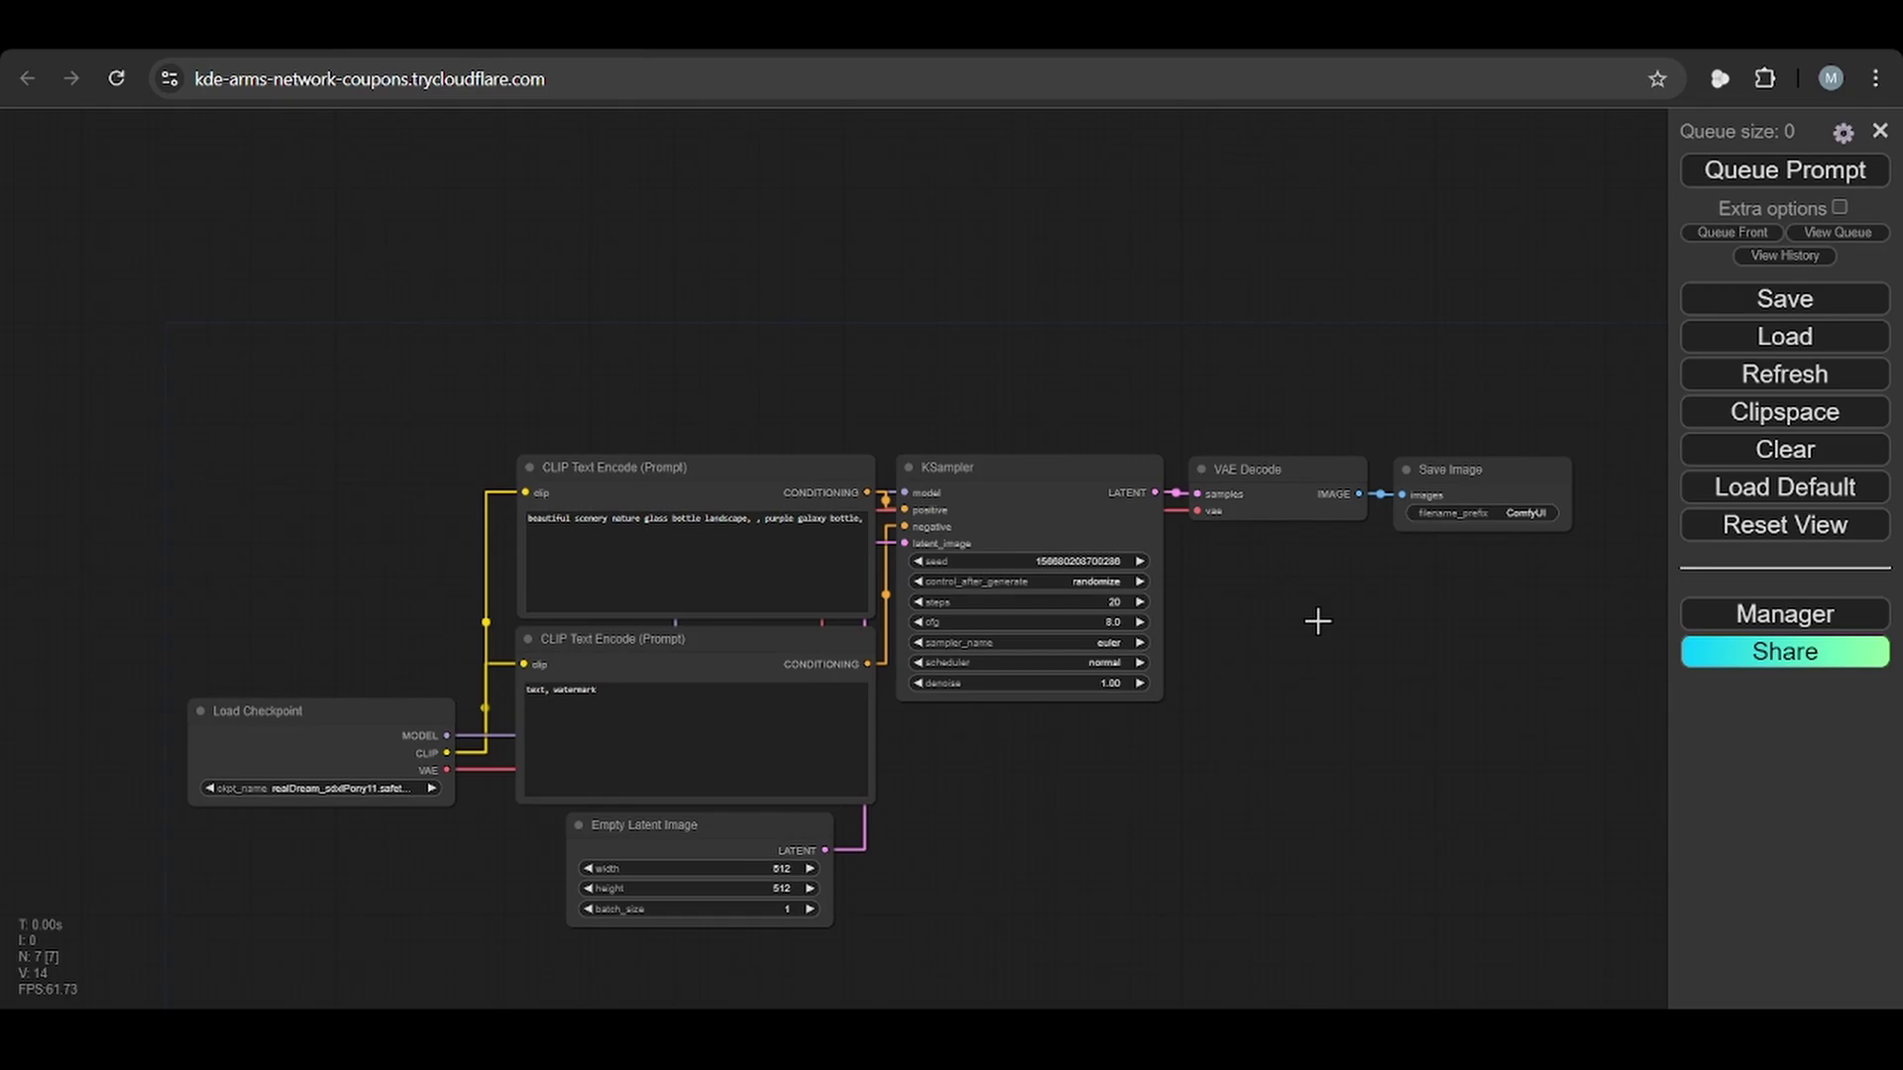
Search the custom node list for 'civi' to confirm comfy-nodes is installed, then close the Manager.
left_click(1826, 623)
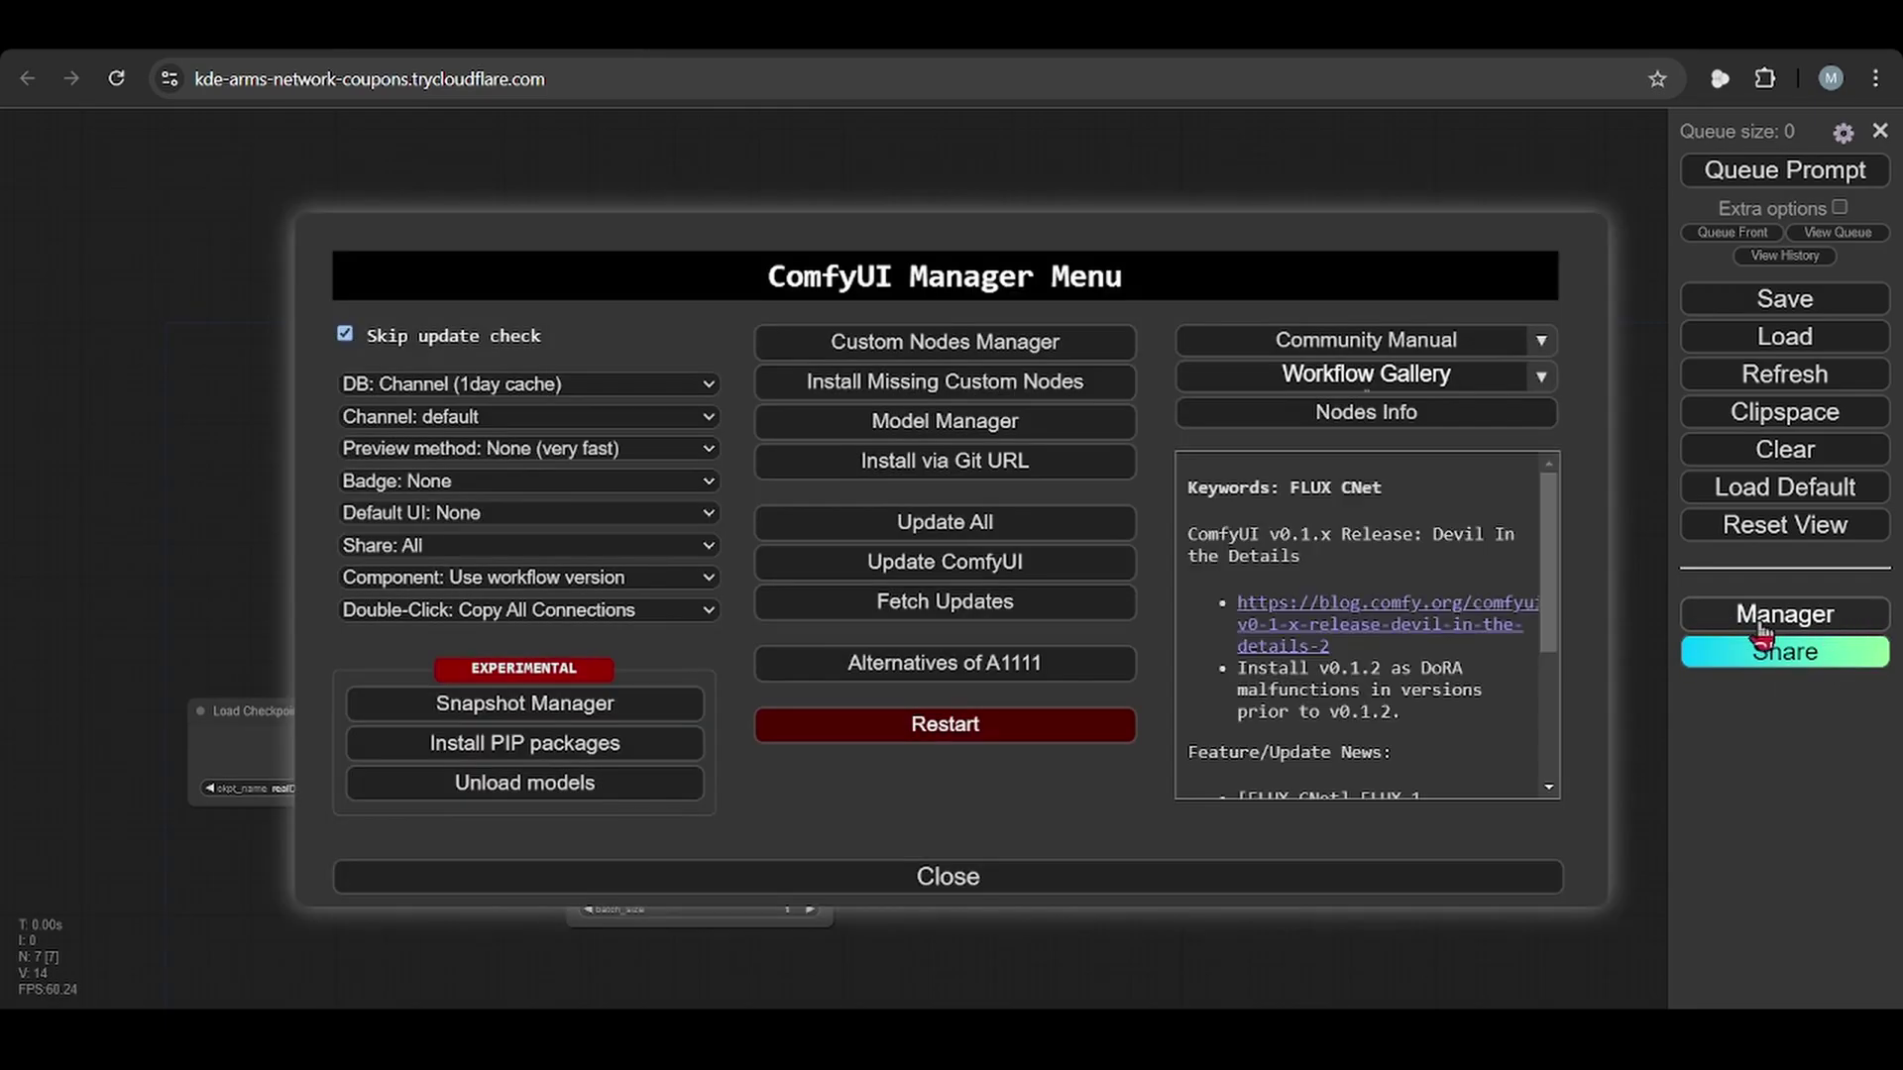
left_click(919, 349)
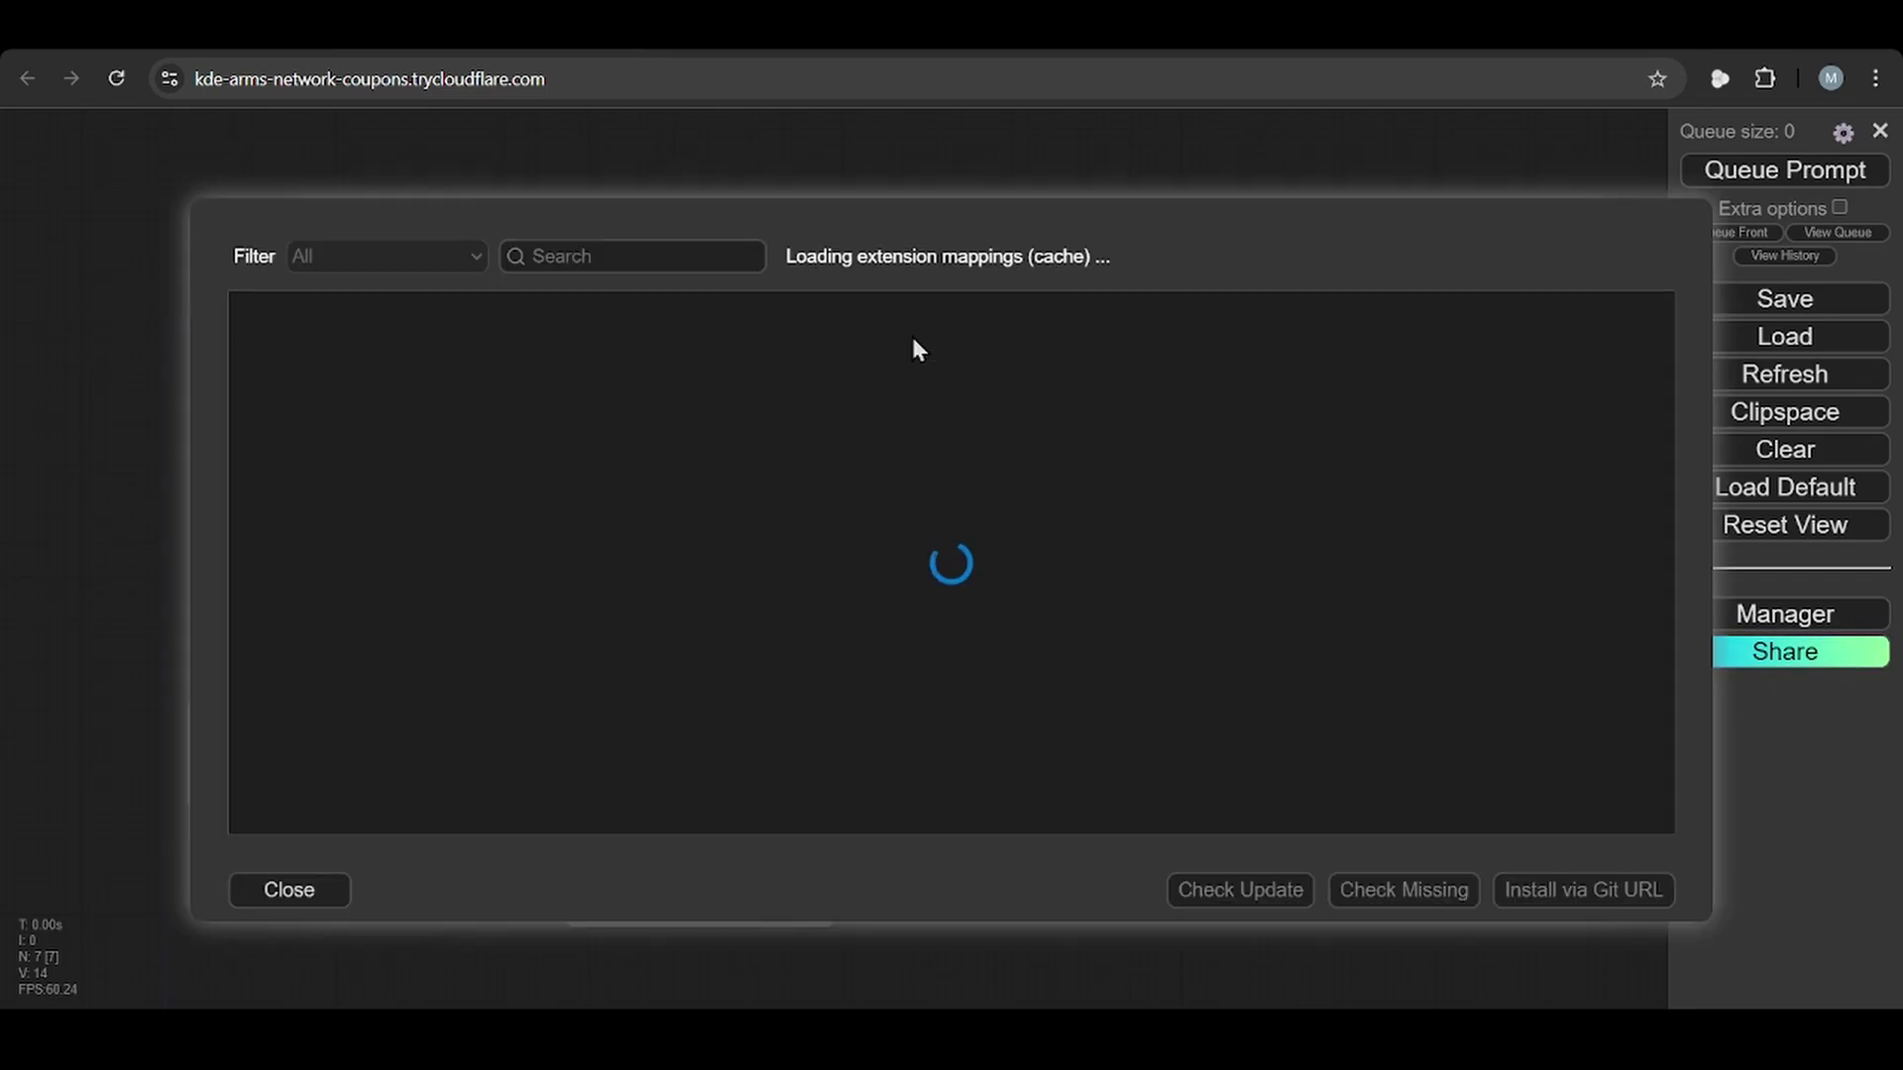
left_click(640, 254)
type("civi")
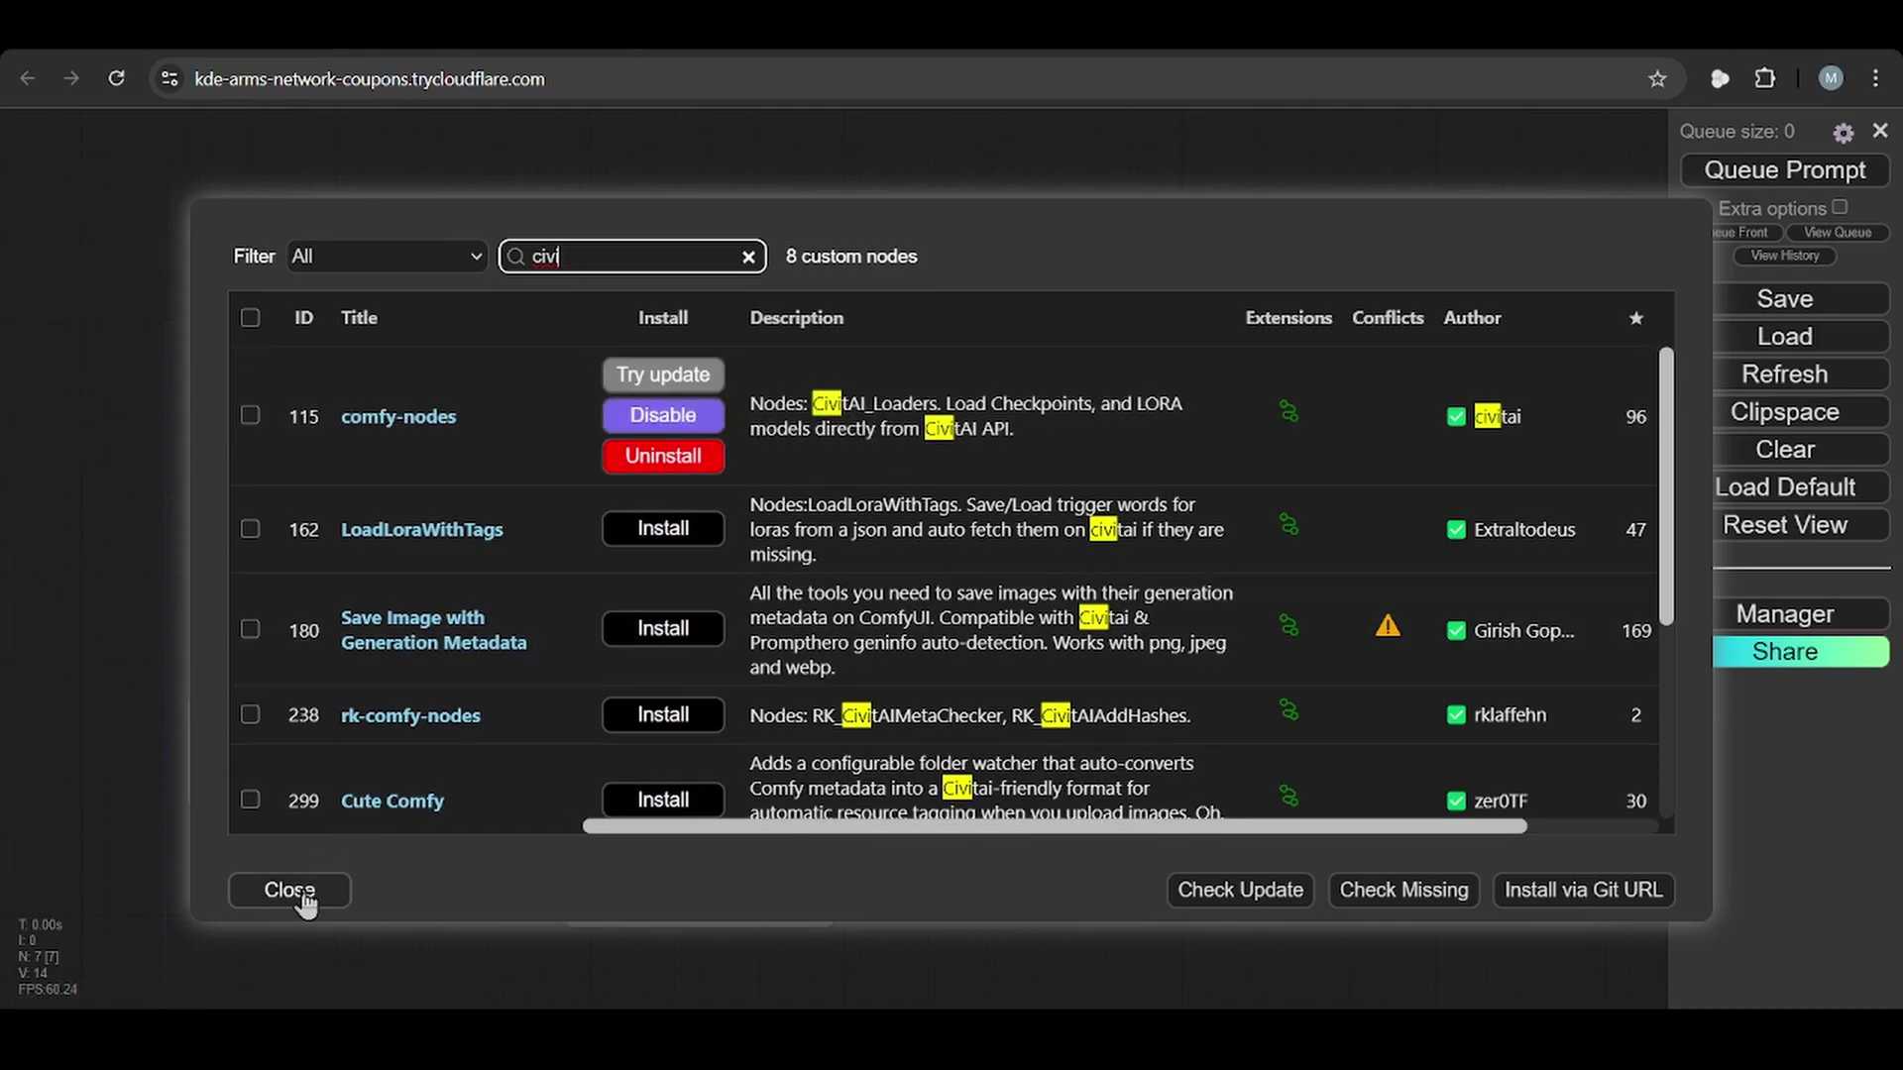
left_click(302, 894)
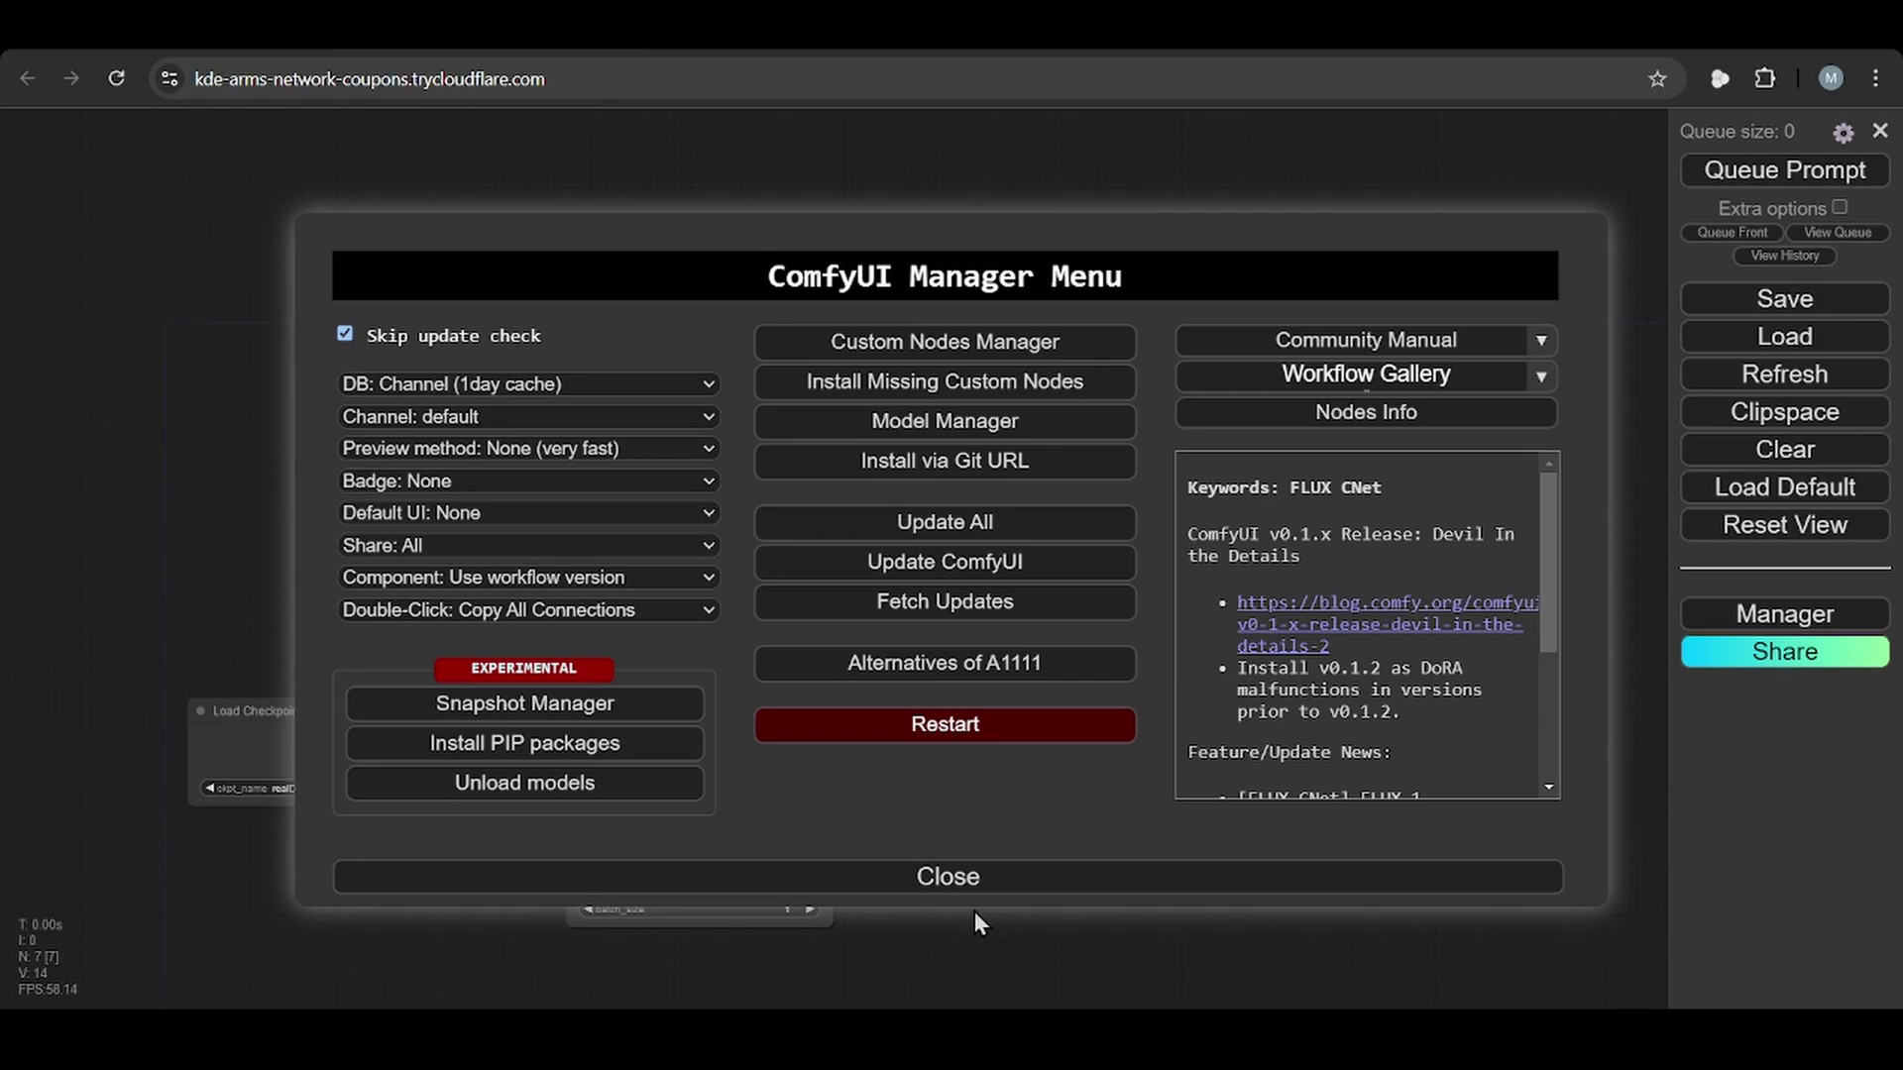
left_click(991, 880)
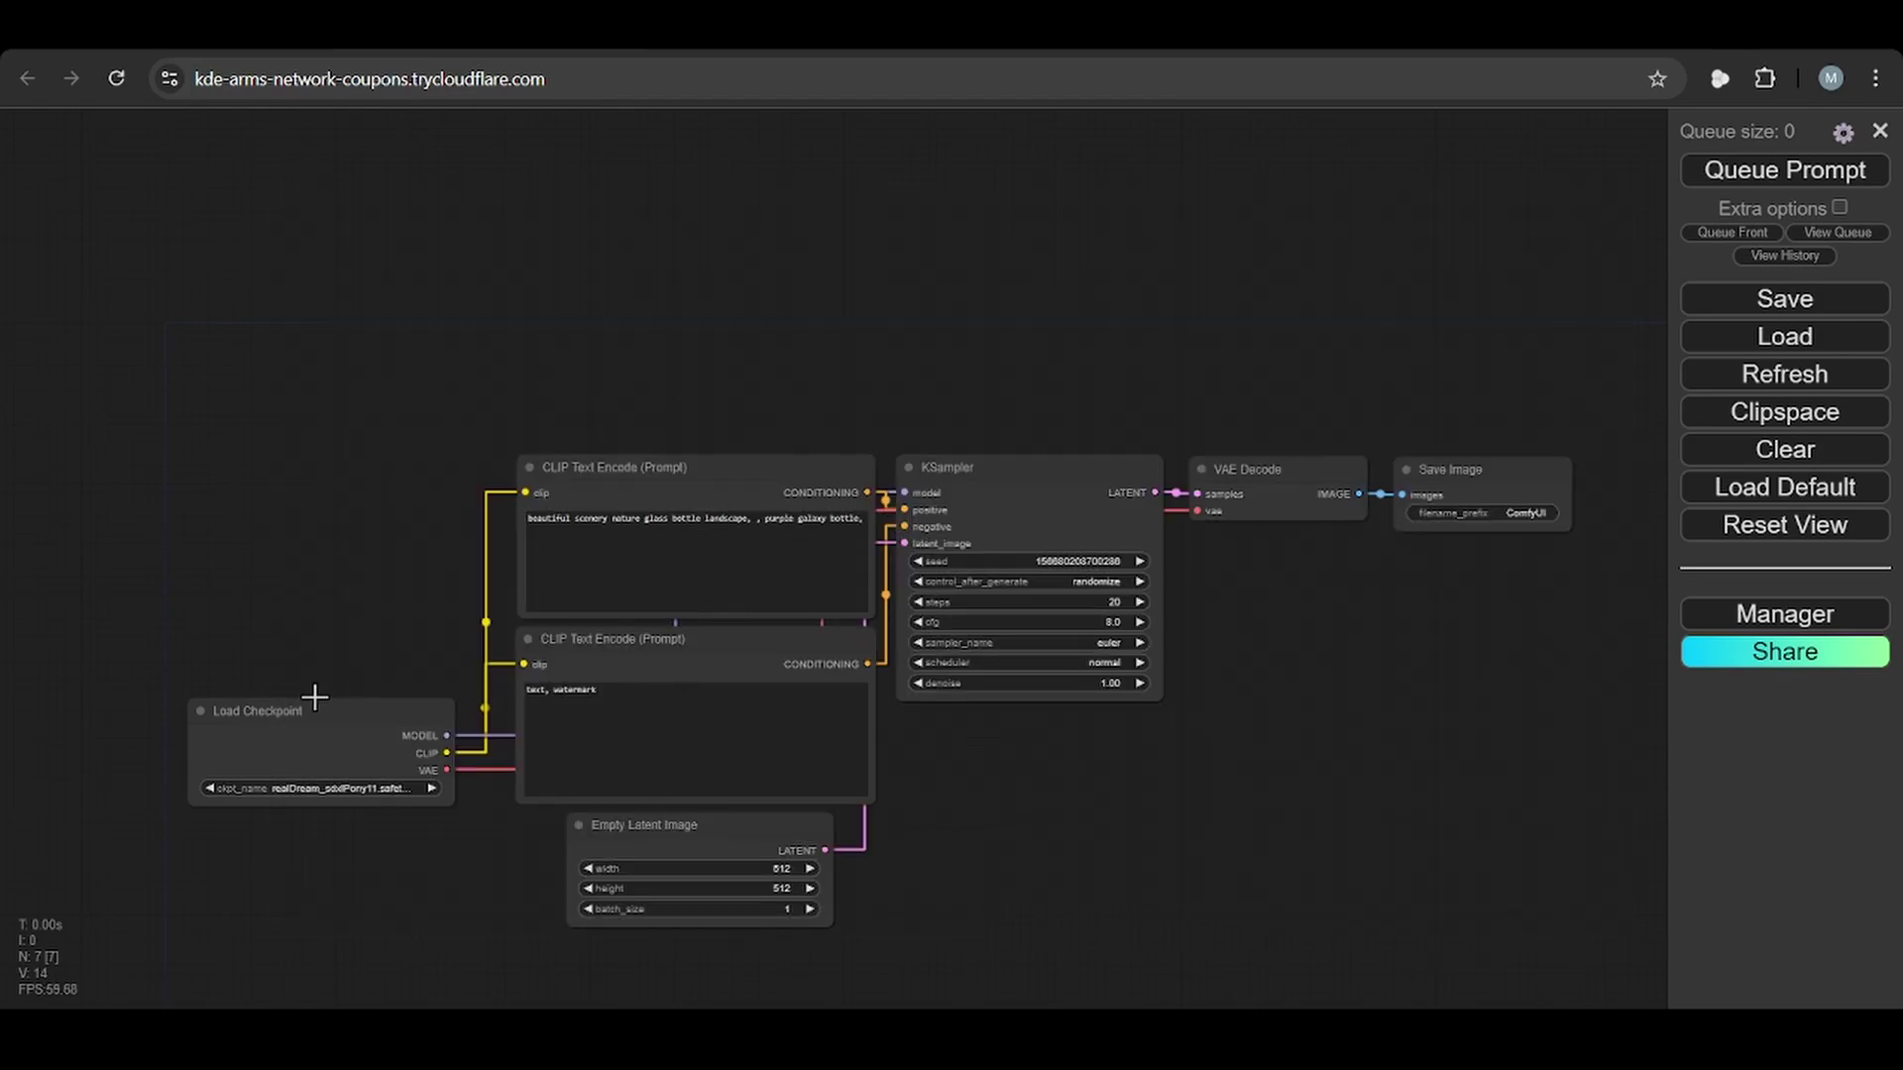
Add a CivitAI Checkpoint Loader wired to KSampler and both text encoders, replacing Load Checkpoint.
double_click(345, 434)
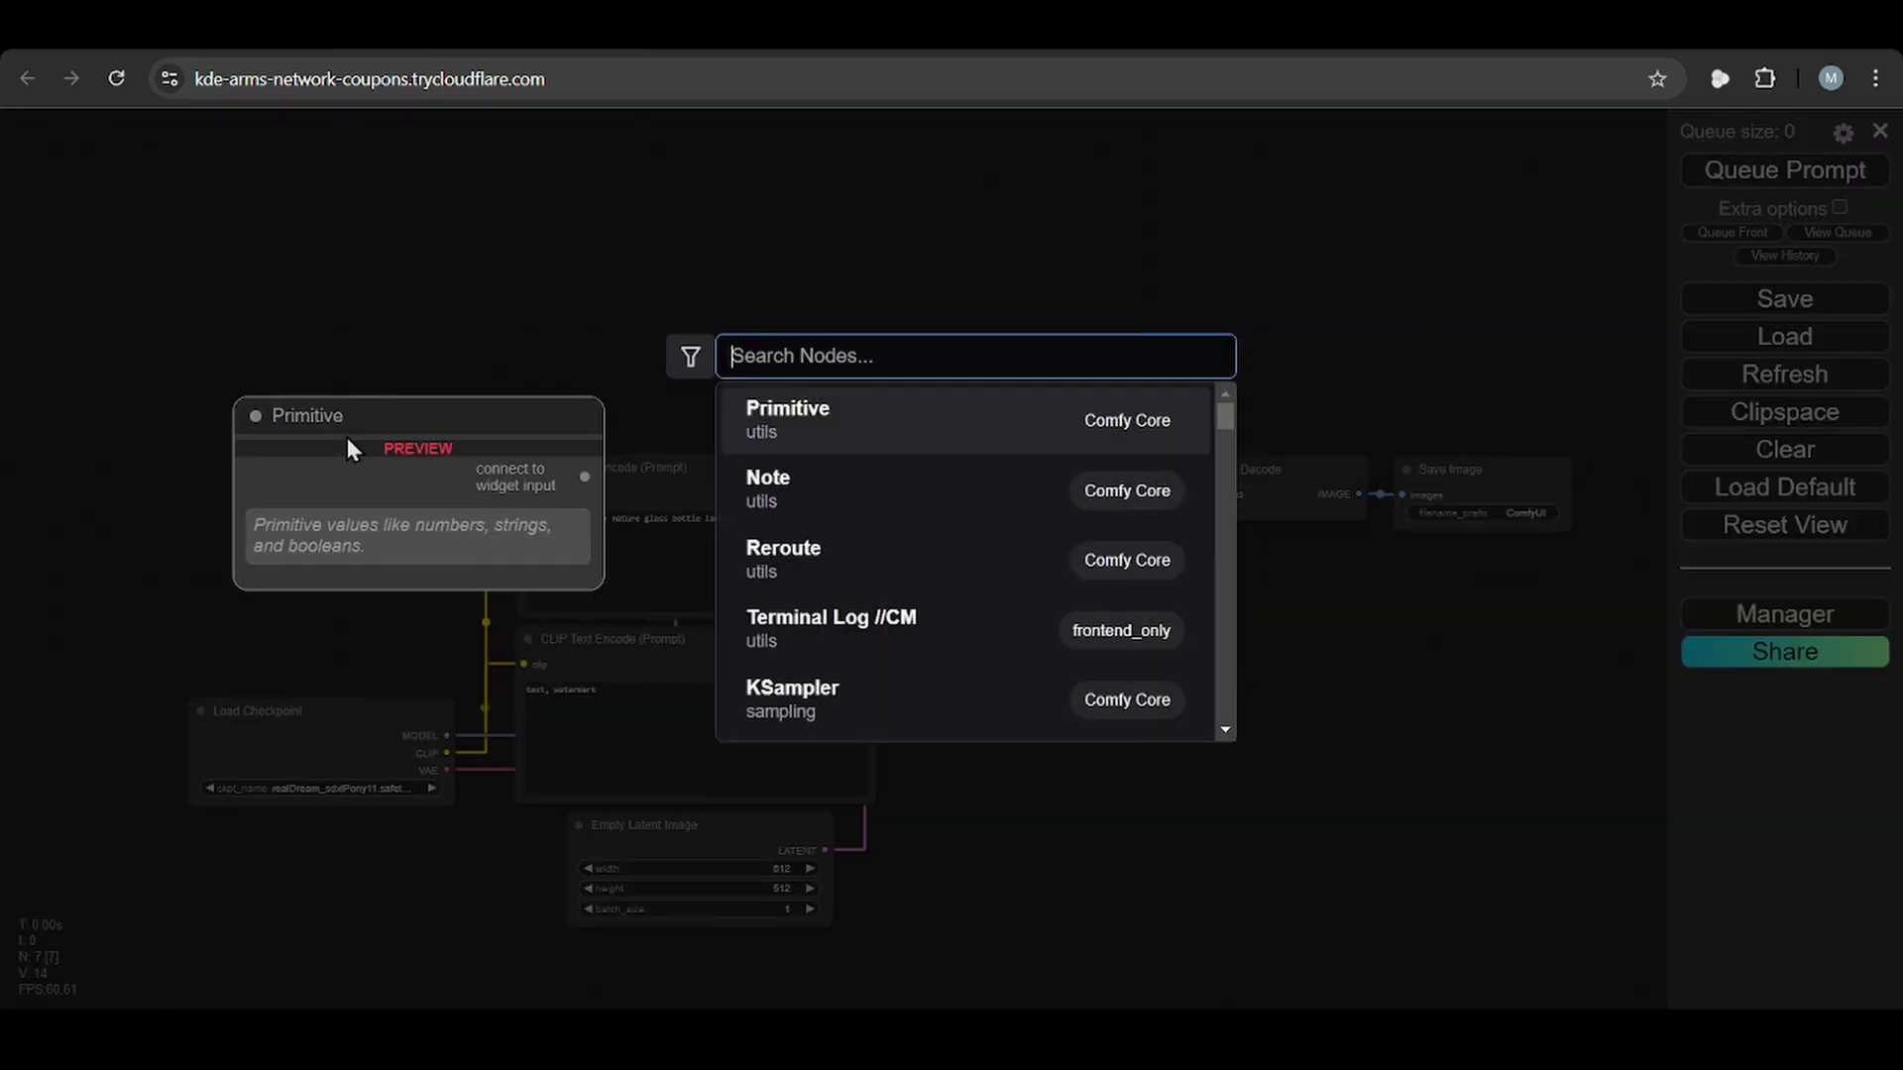
type("civi")
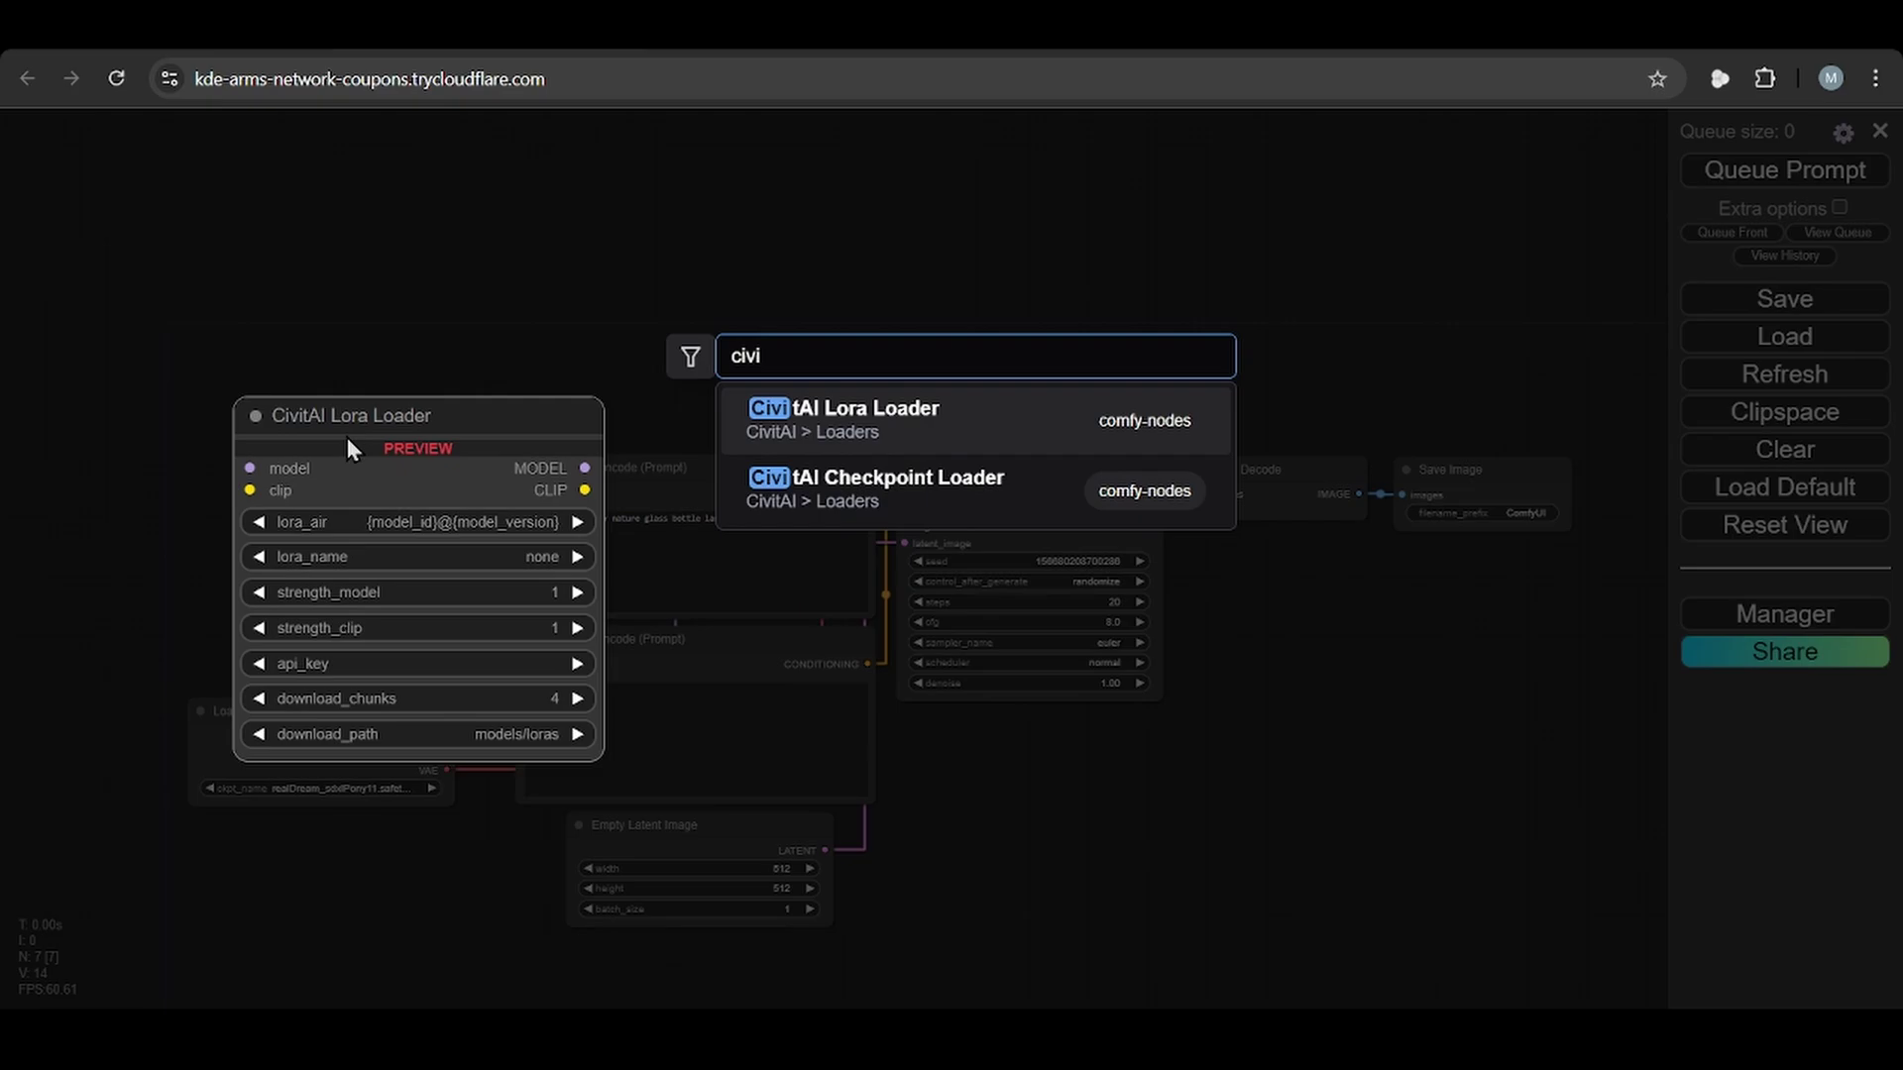
left_click(927, 515)
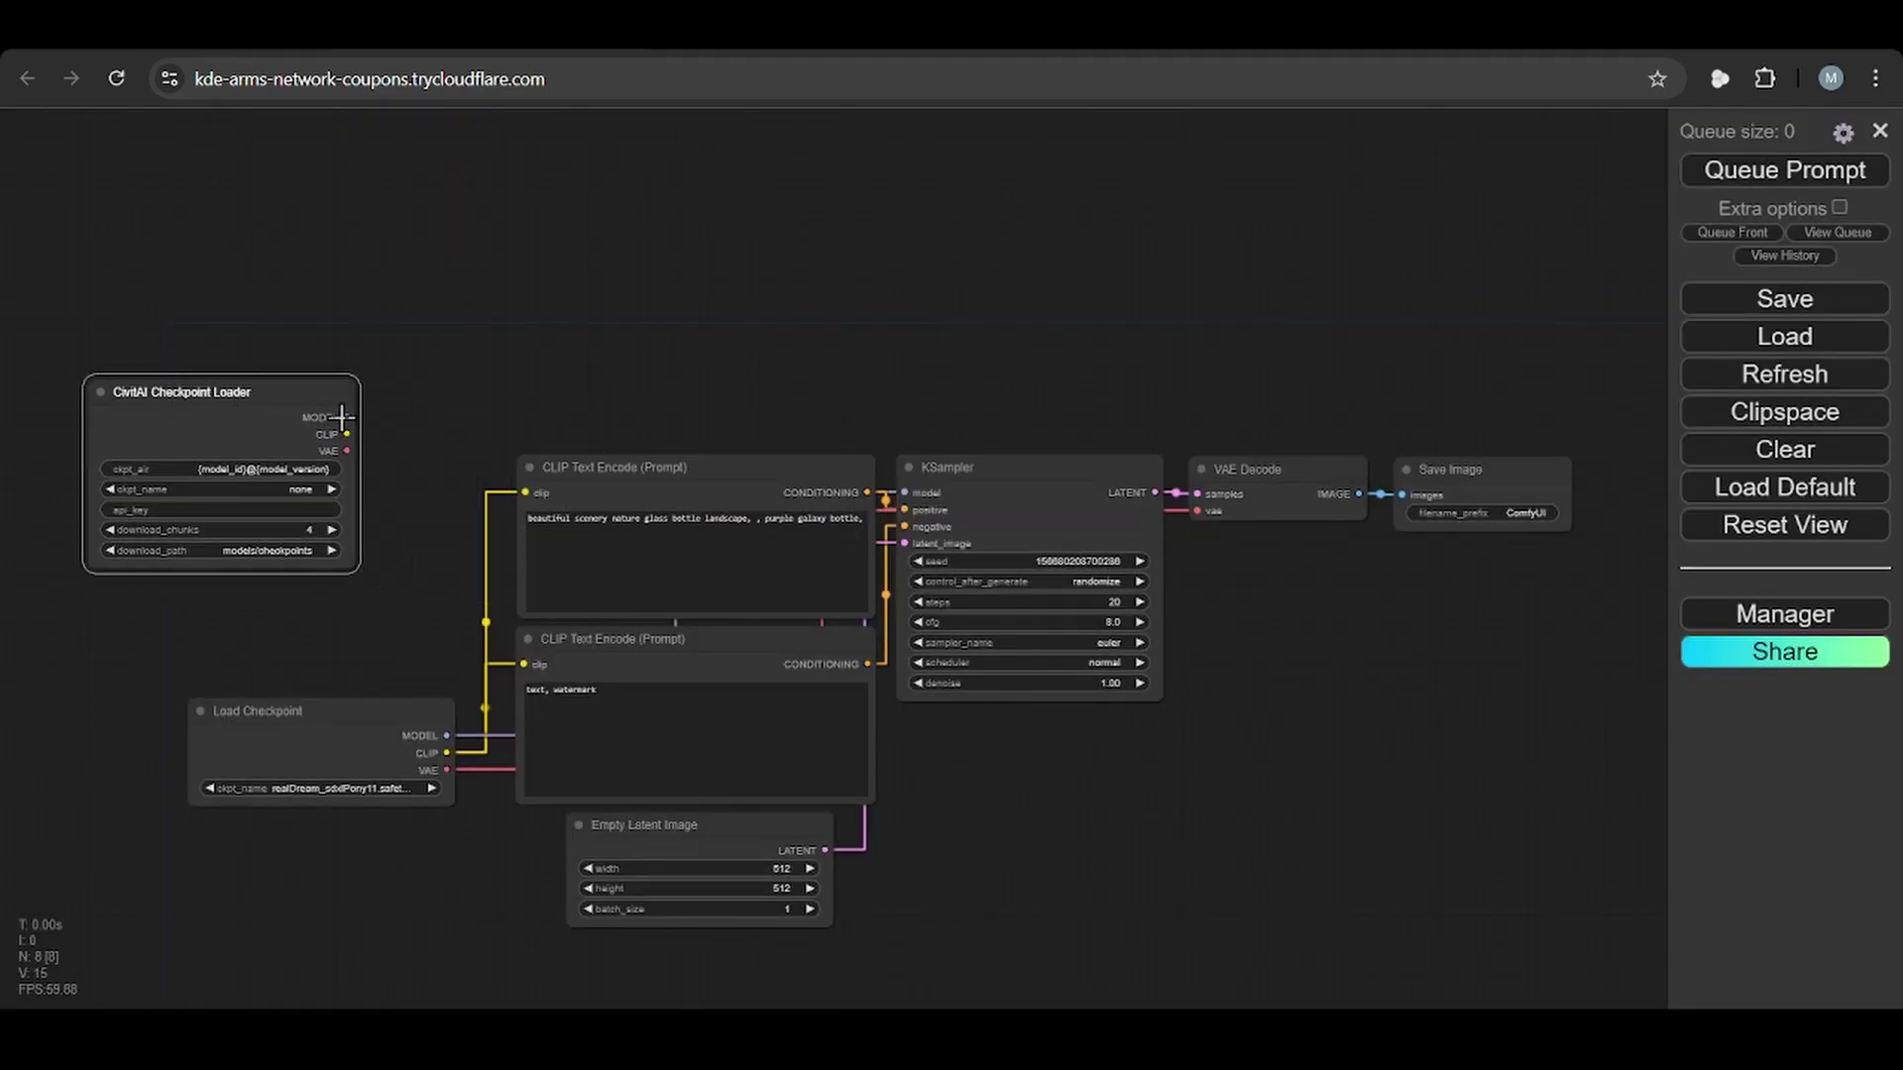
left_click_drag(347, 417, 905, 493)
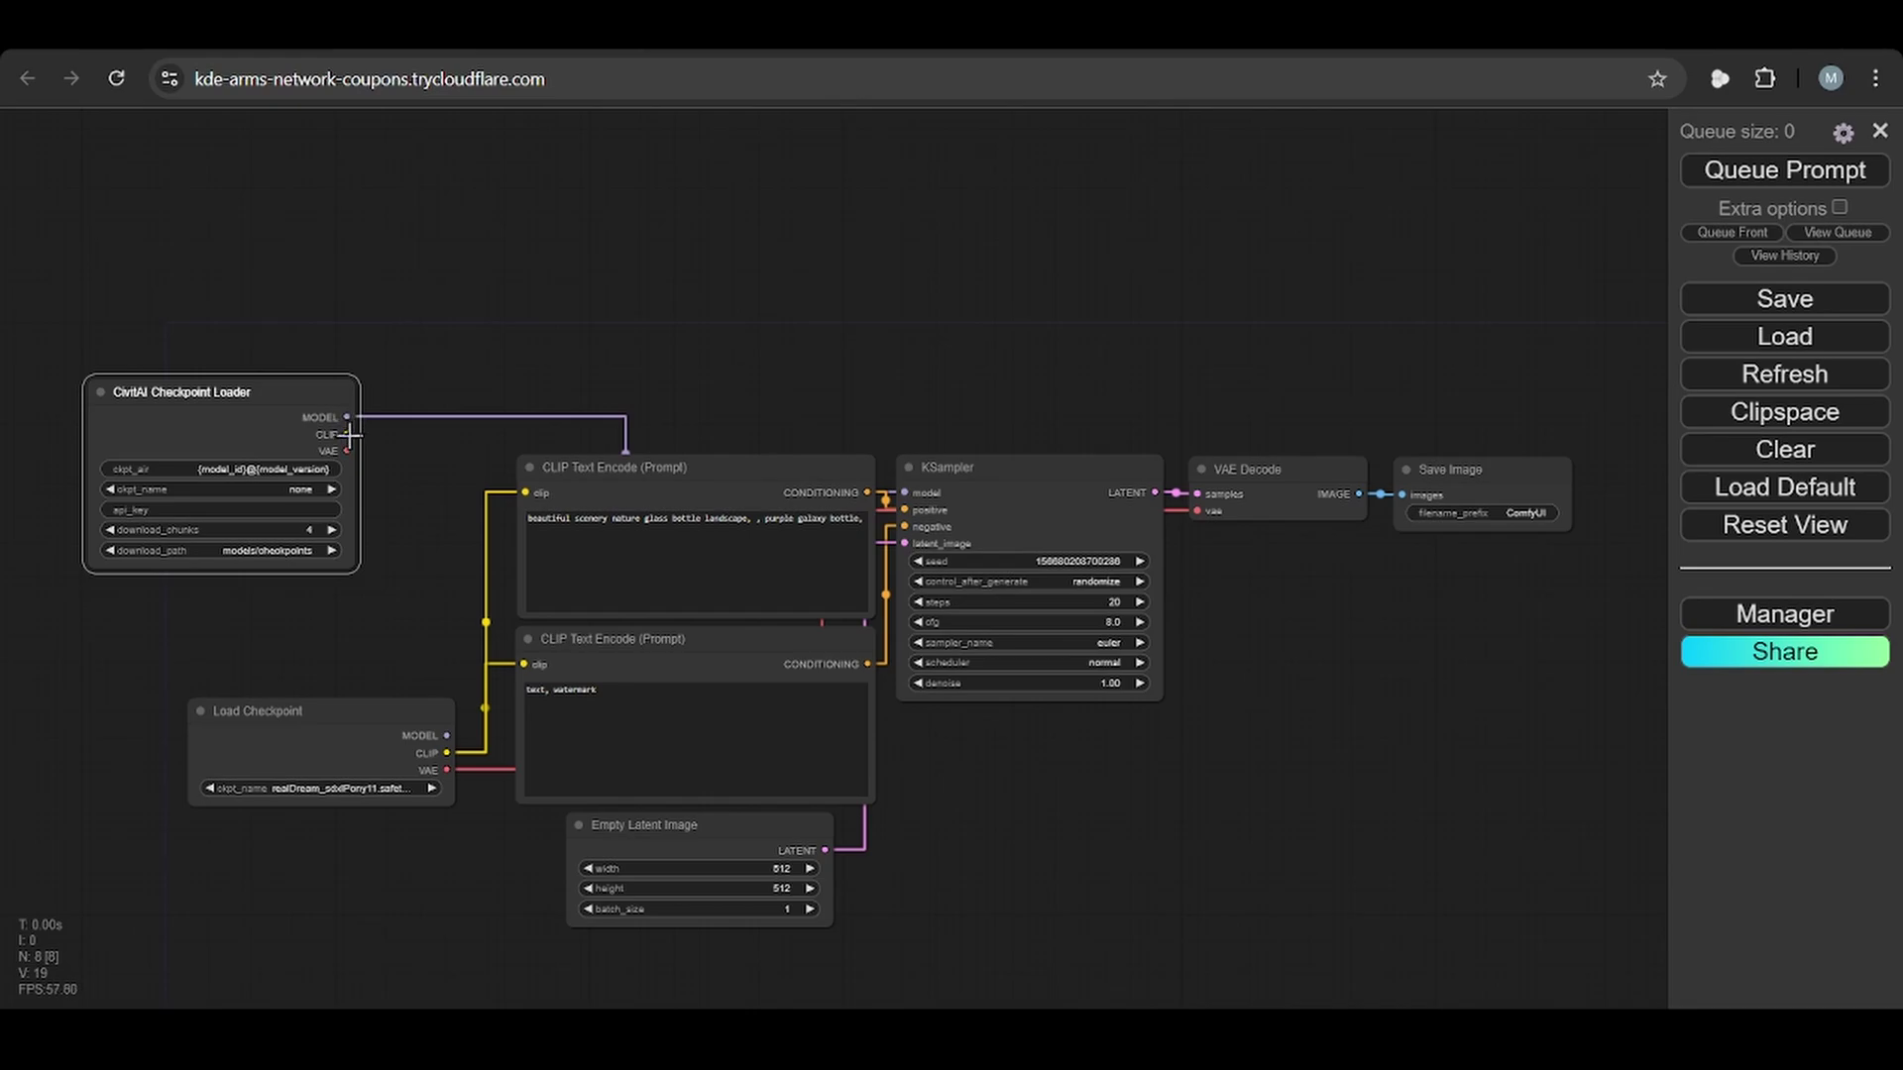
left_click_drag(347, 434, 525, 492)
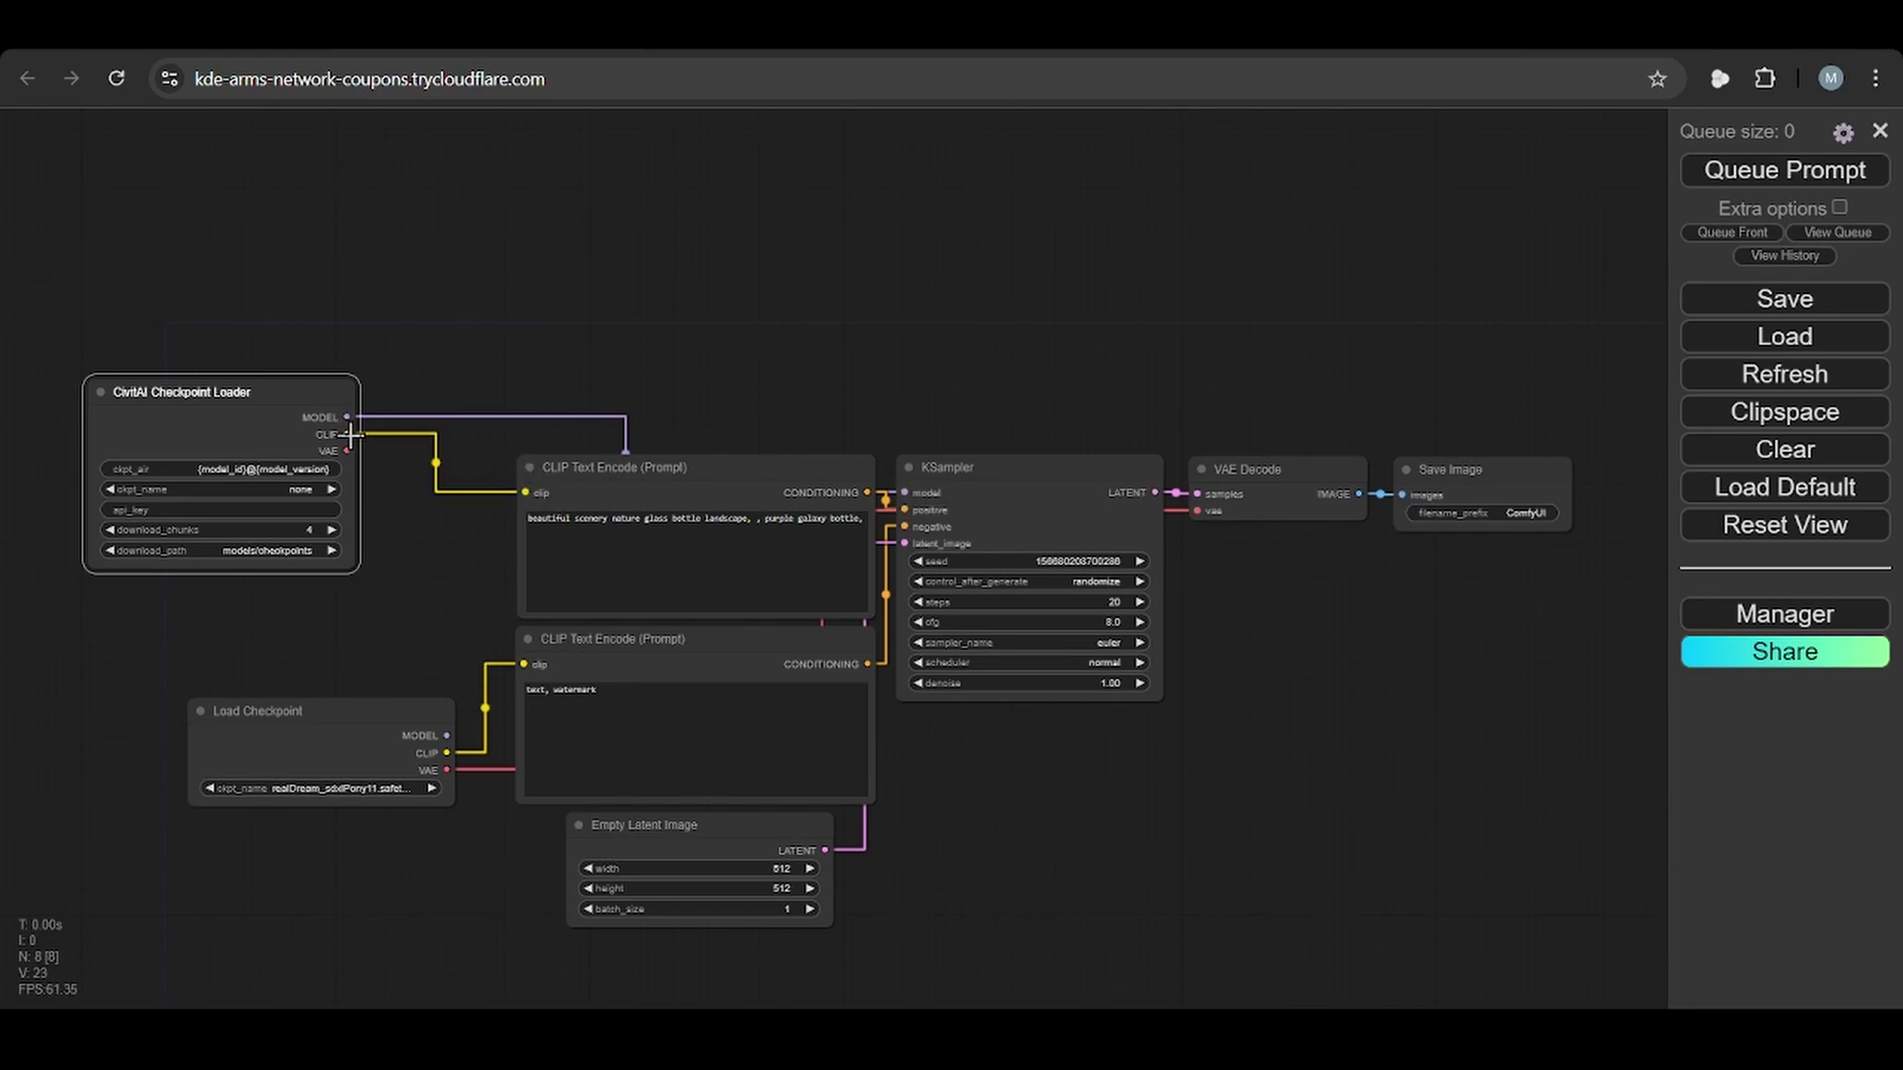
left_click_drag(351, 434, 1198, 516)
left_click(330, 761)
key("Delete")
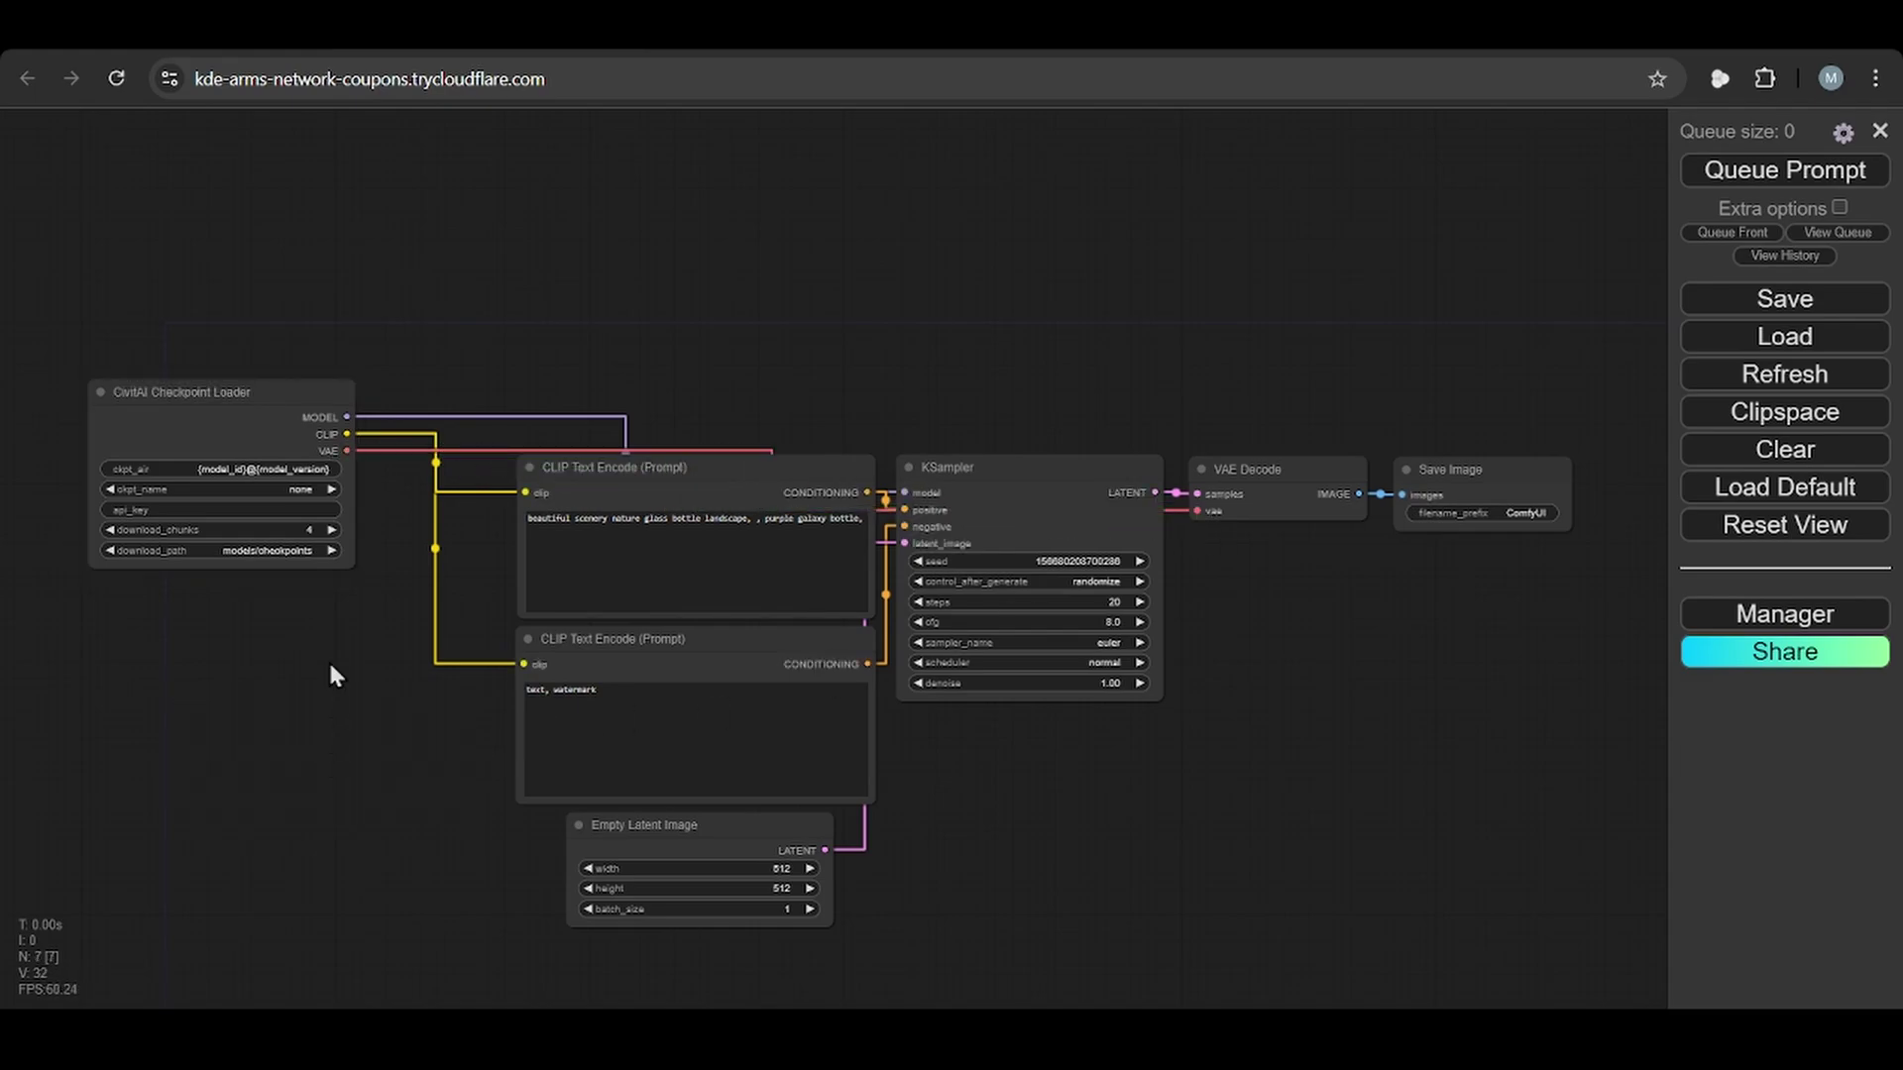
left_click_drag(227, 418, 191, 482)
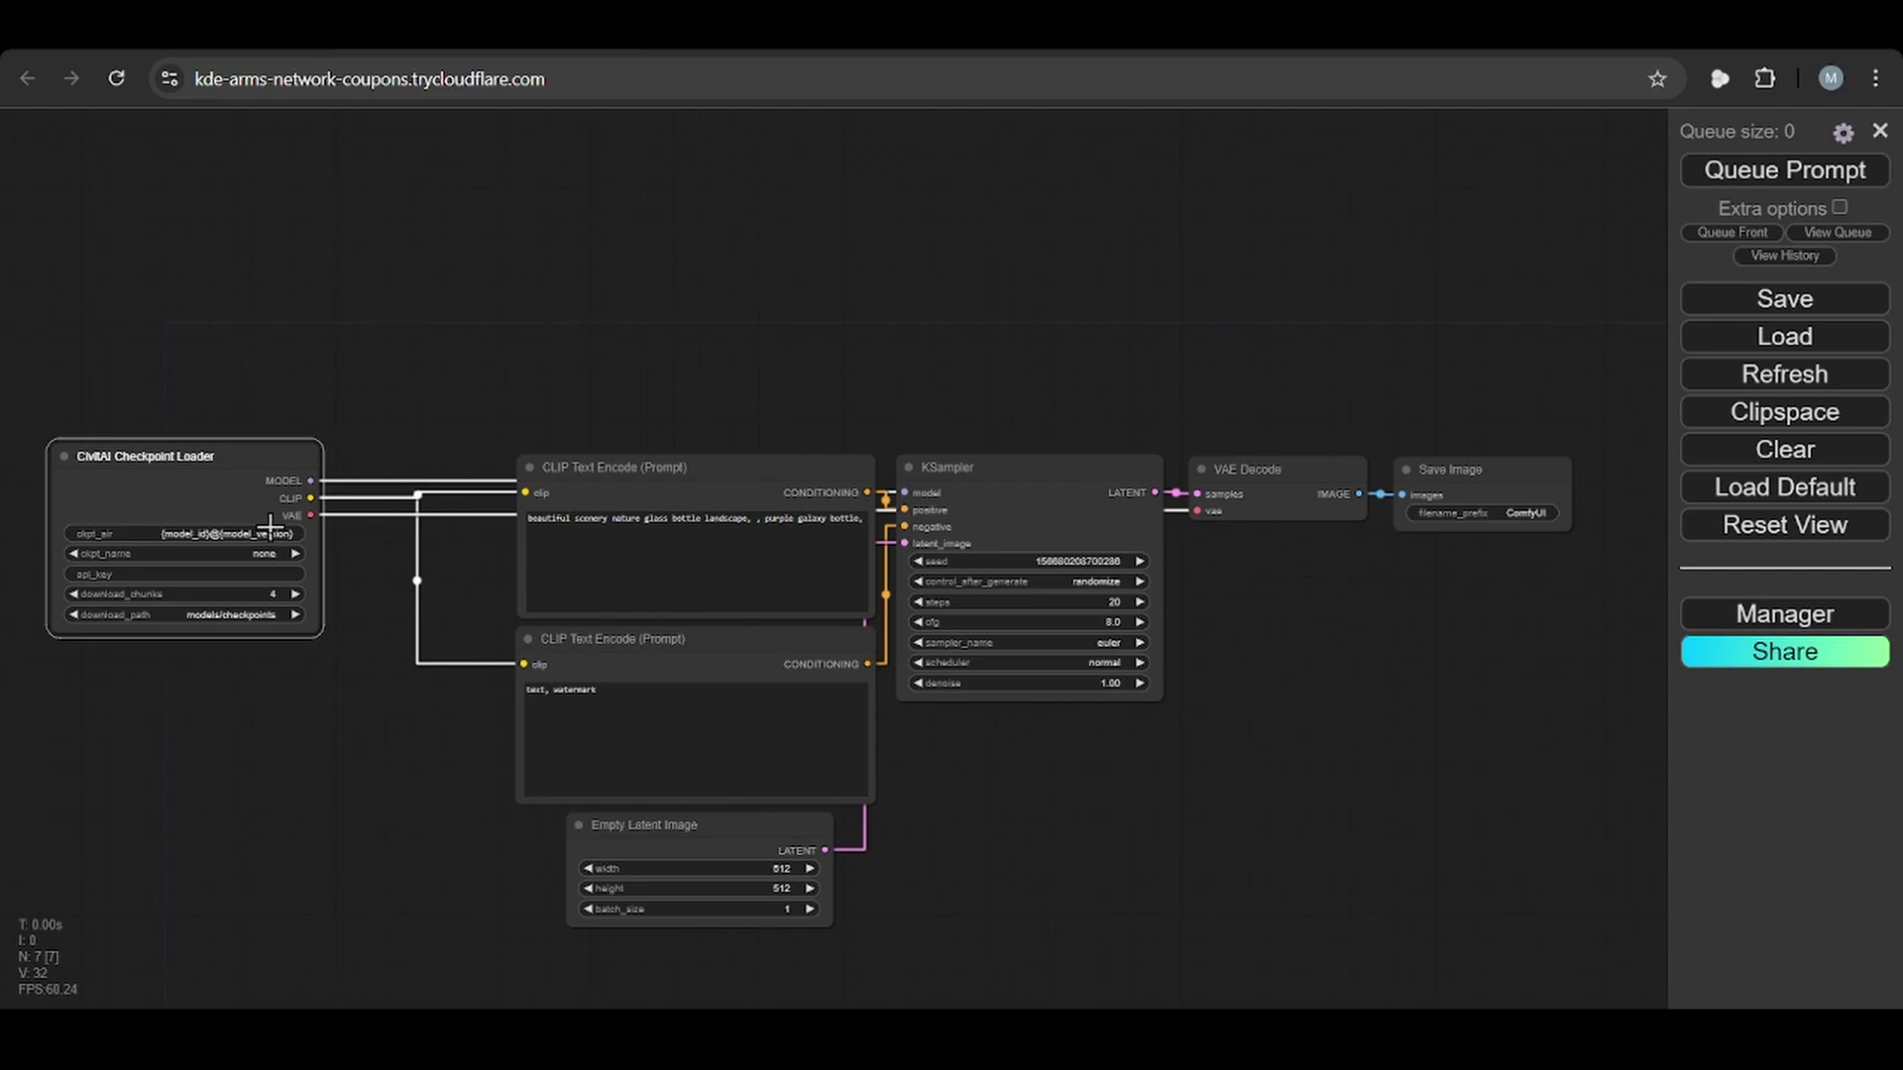
Copy model ID 153568 from the Real Dream page URL into the loader's ckpt_air.
key("ctrl+Tab")
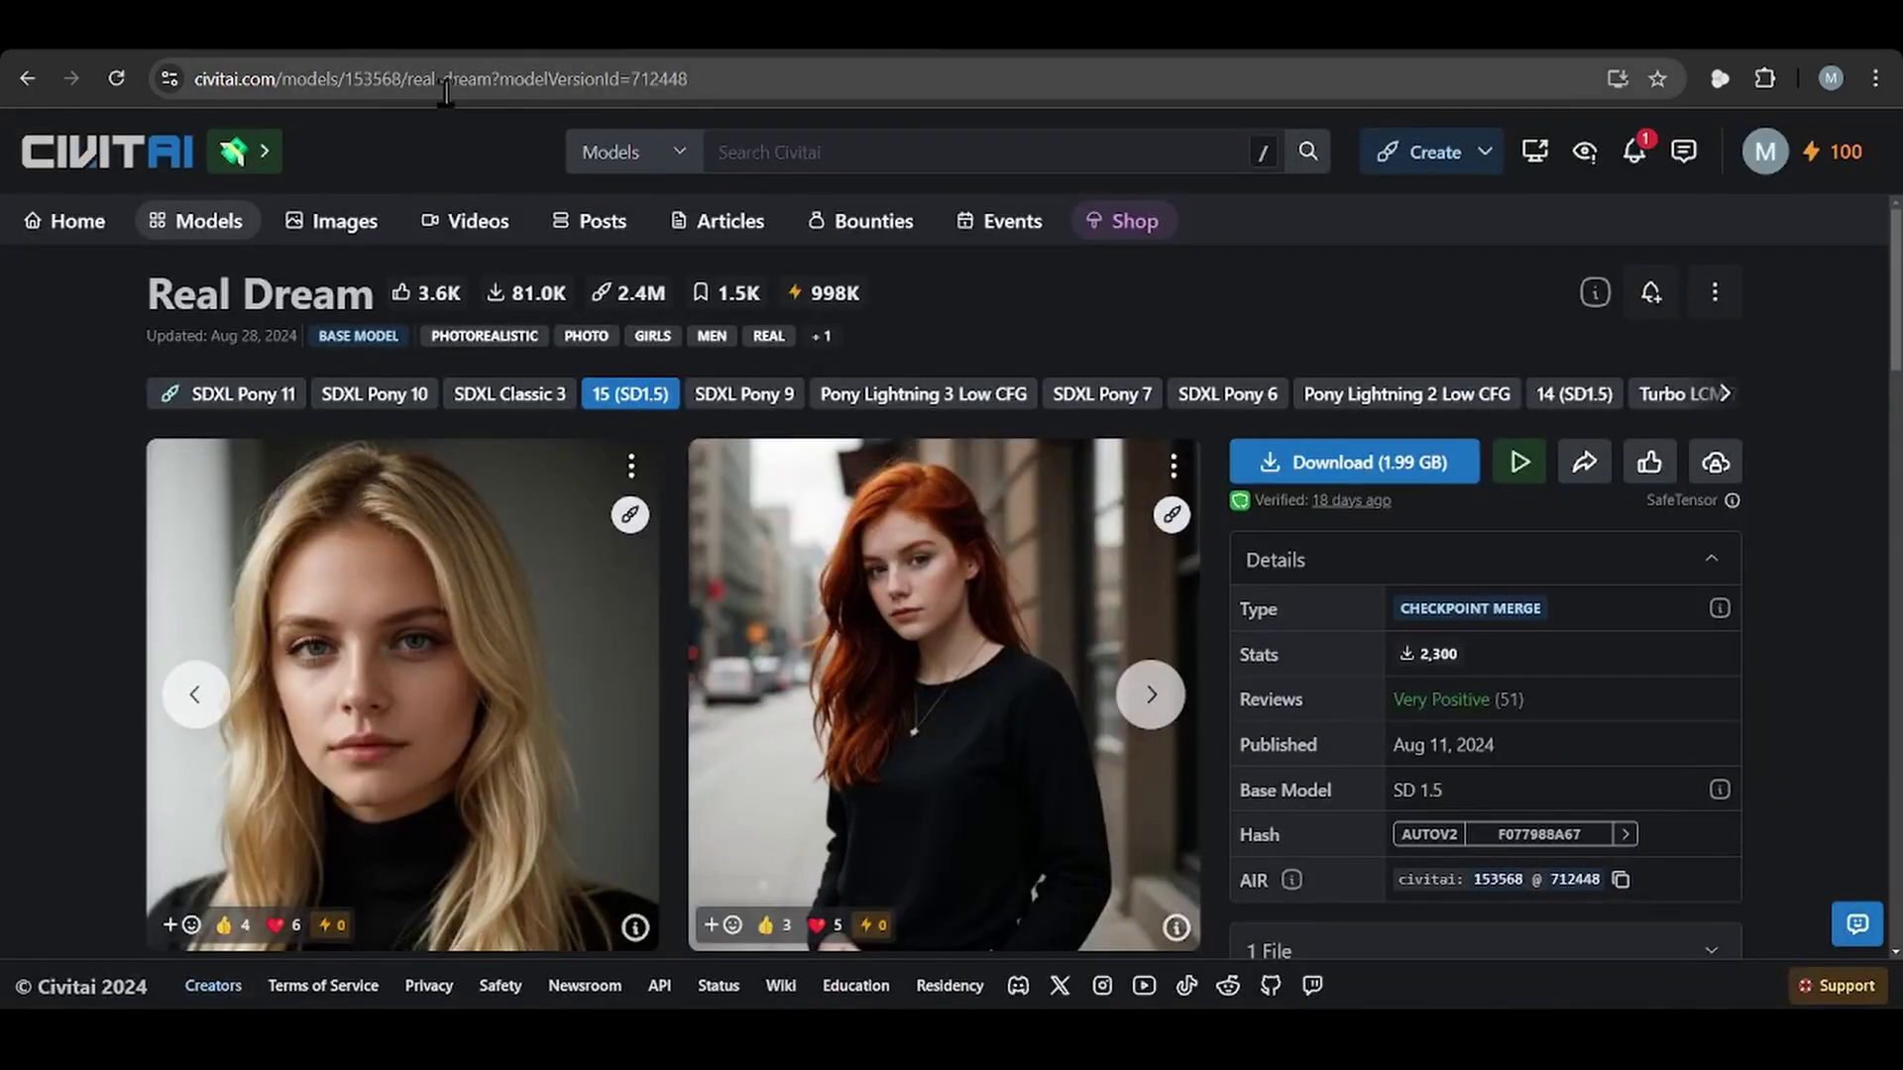
left_click(386, 84)
left_click(387, 81)
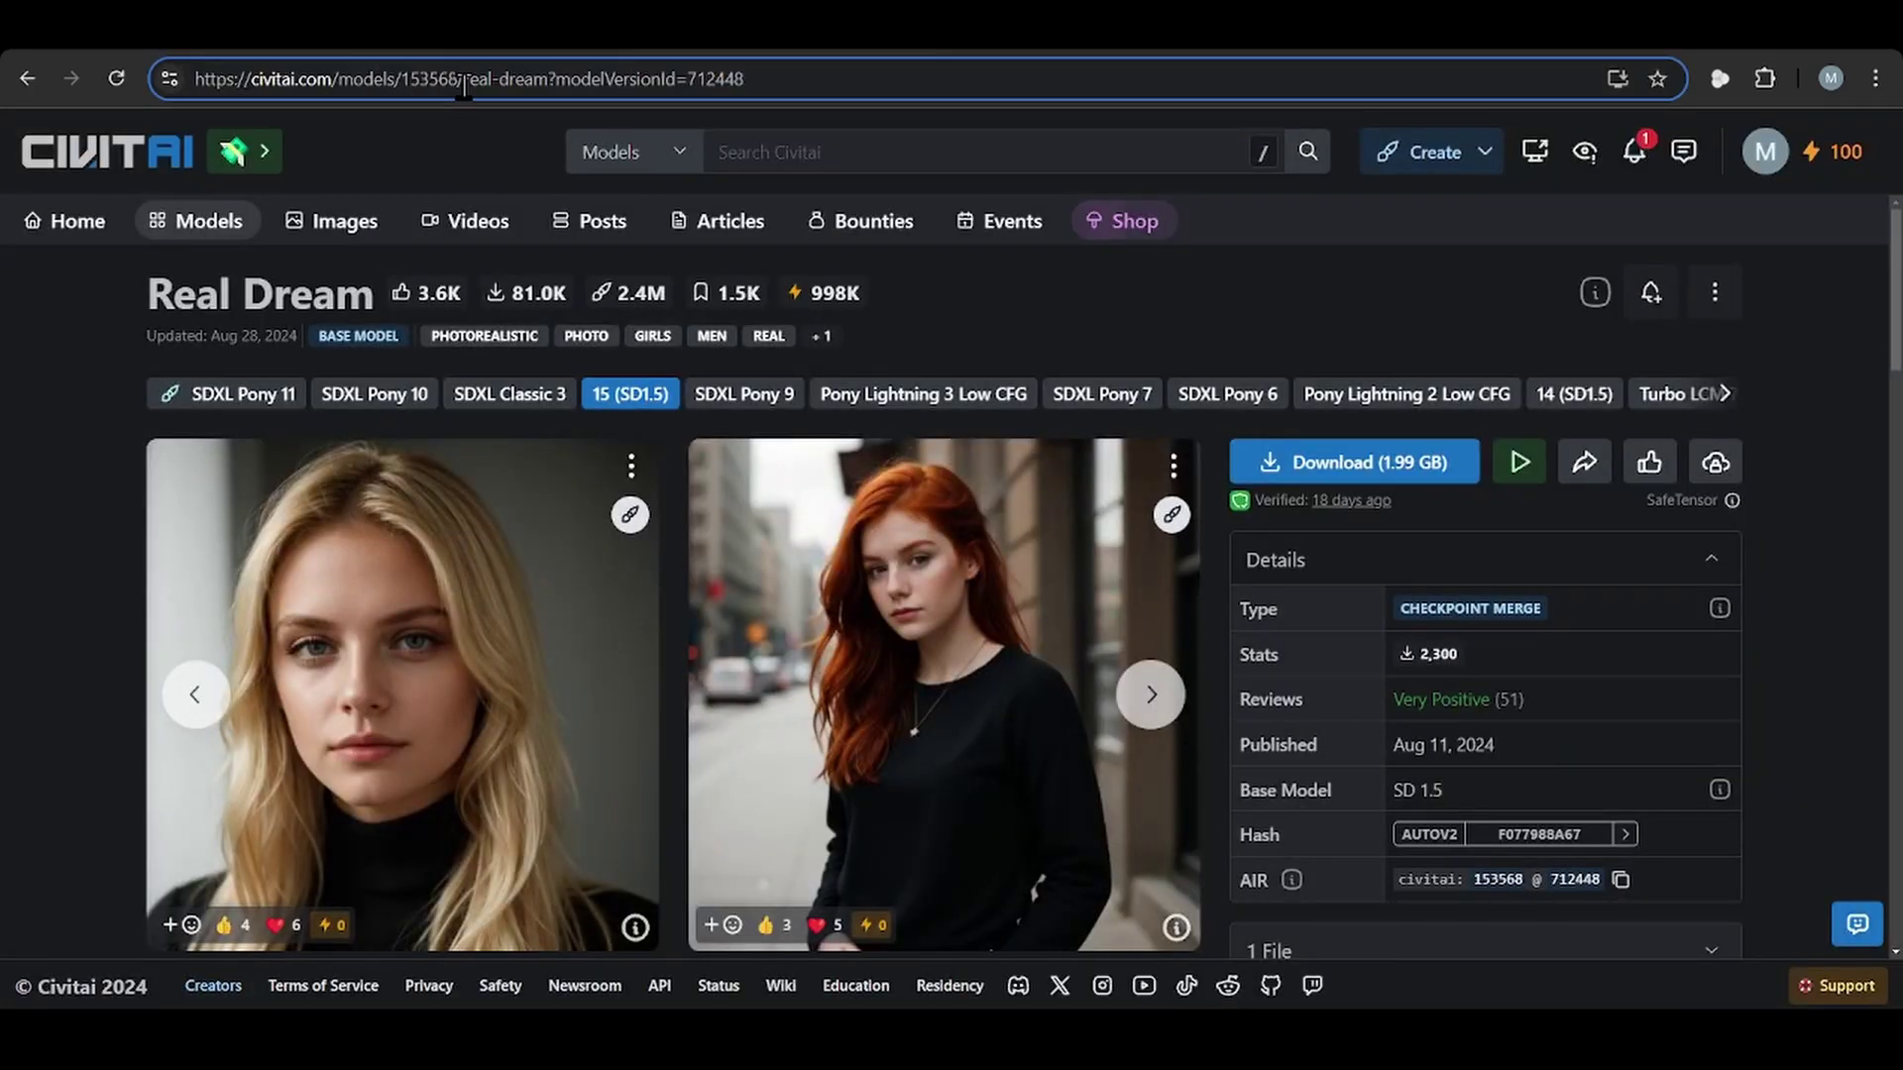
double_click(437, 81)
key("ctrl+c")
key("ctrl+shift+Tab")
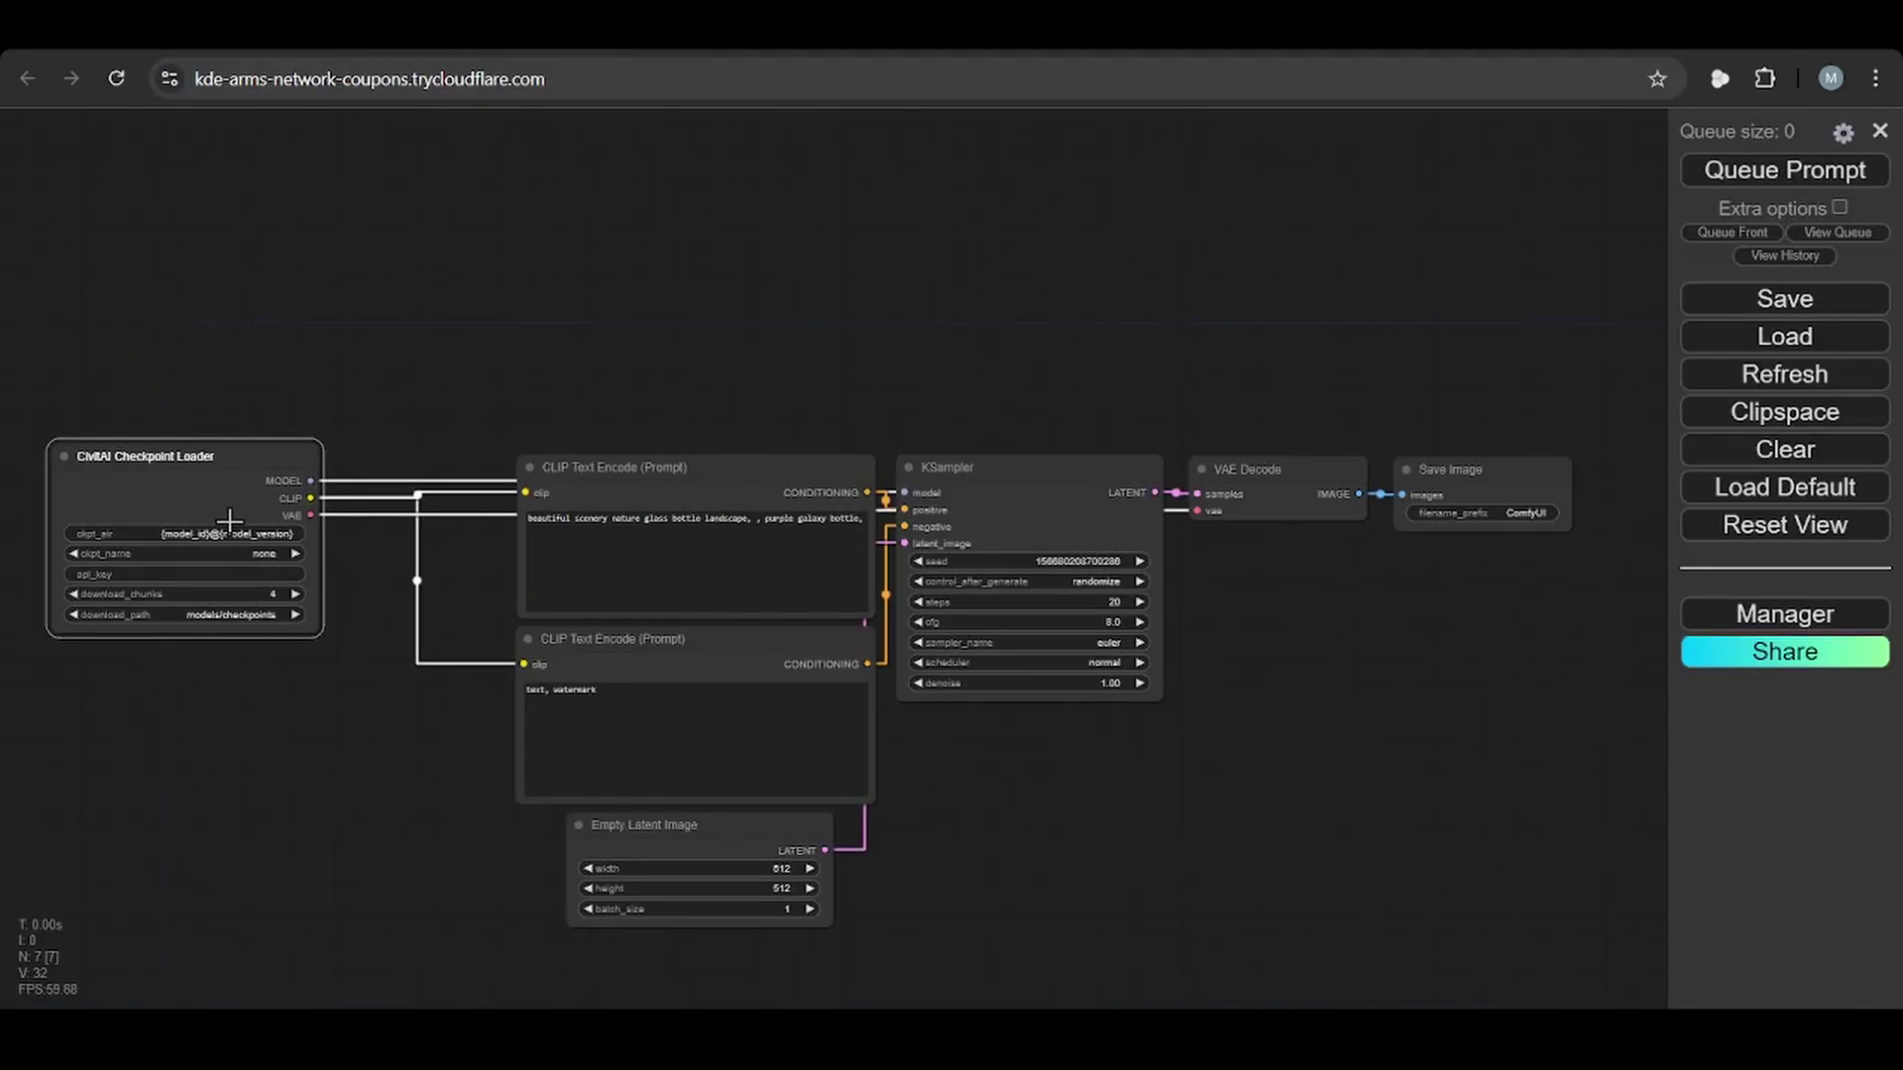
left_click(232, 533)
key("ctrl+v")
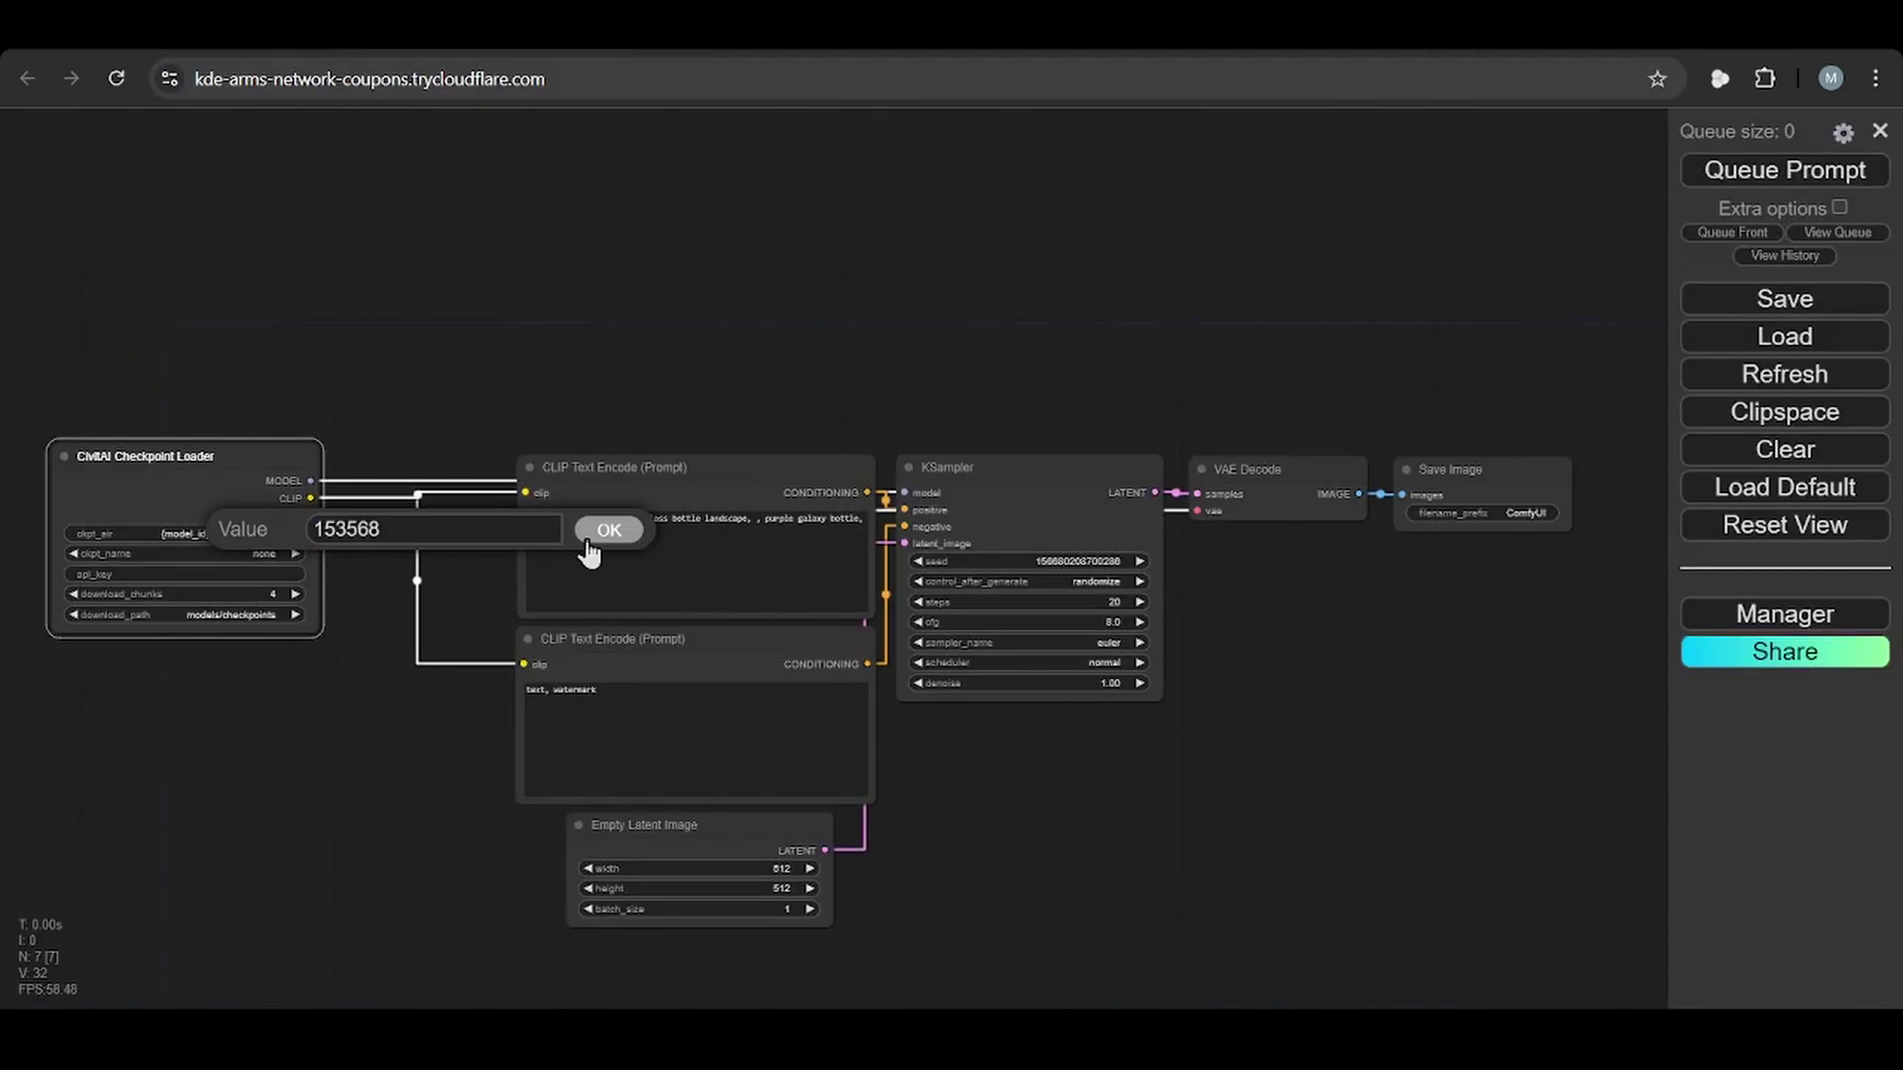
left_click(608, 530)
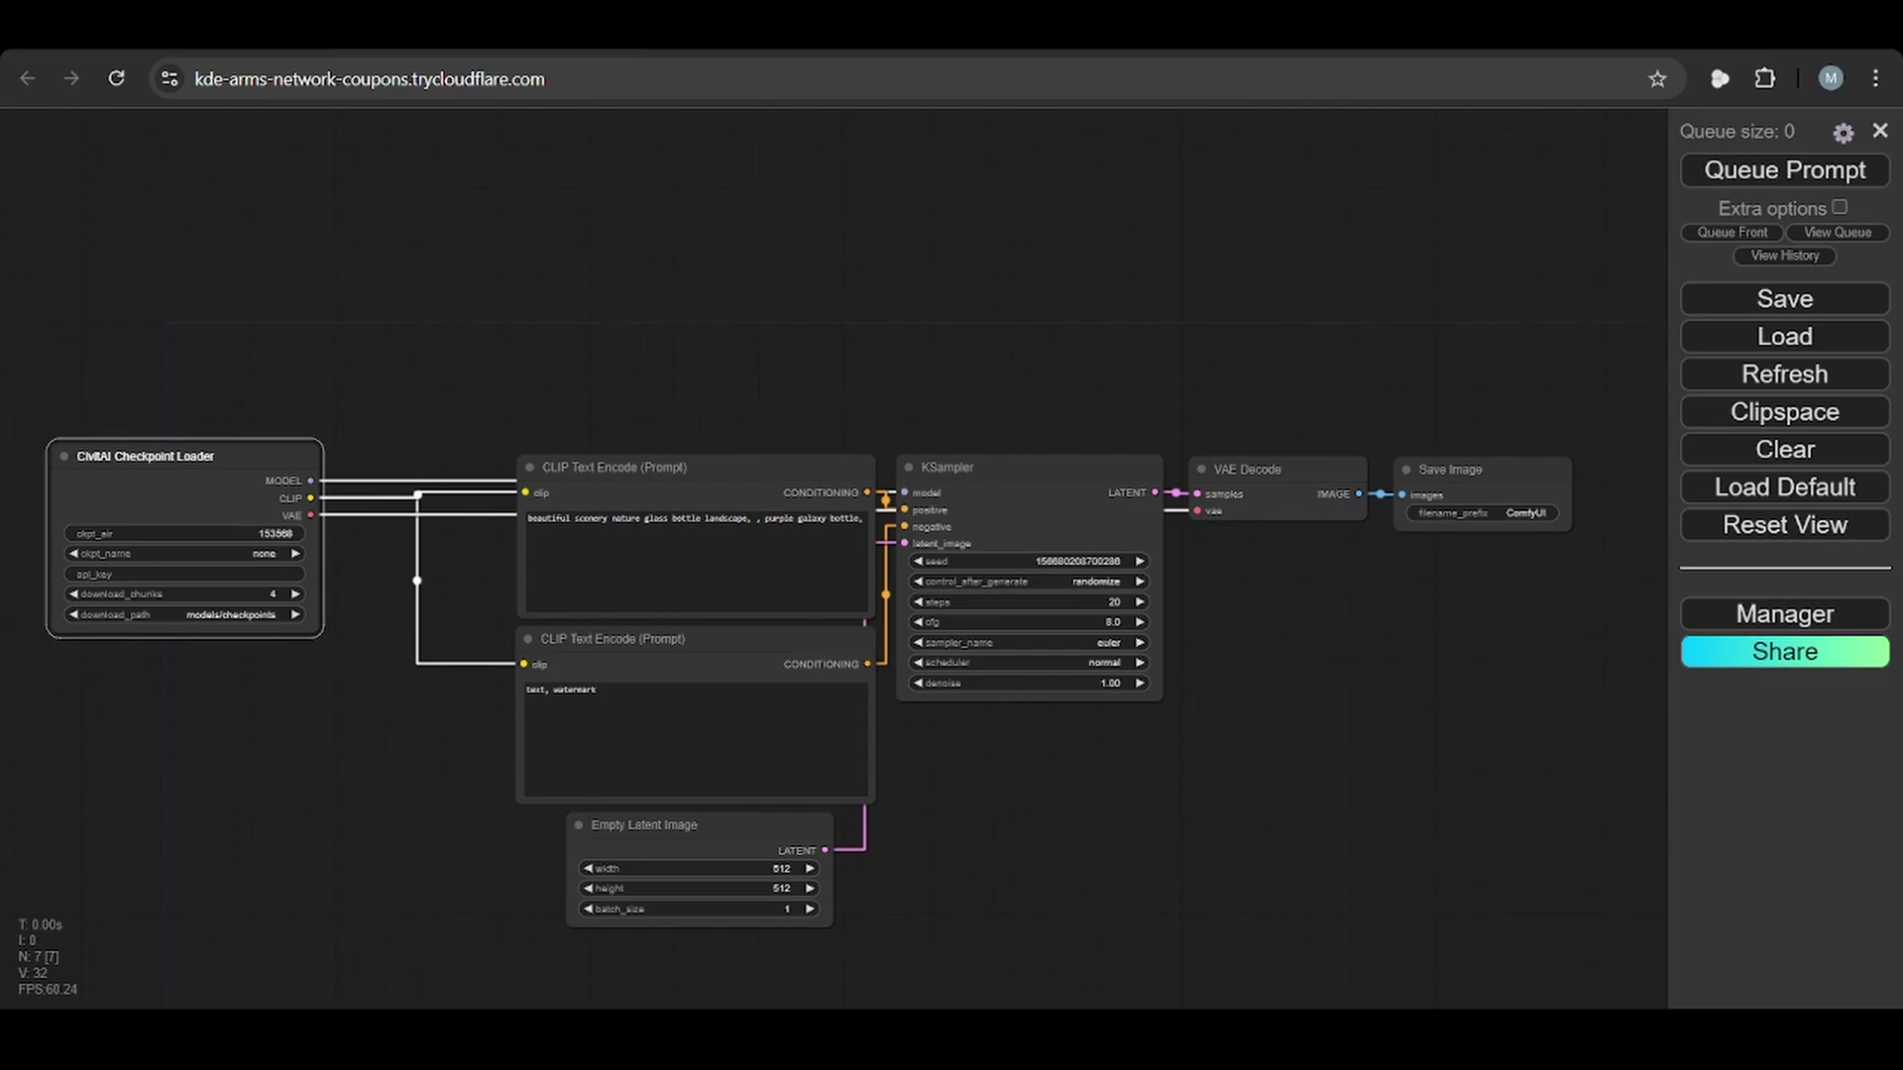
key("ctrl+Tab")
In Civitai Account settings, add an API key named 'sdfsdf' and copy the generated key.
left_click(1845, 167)
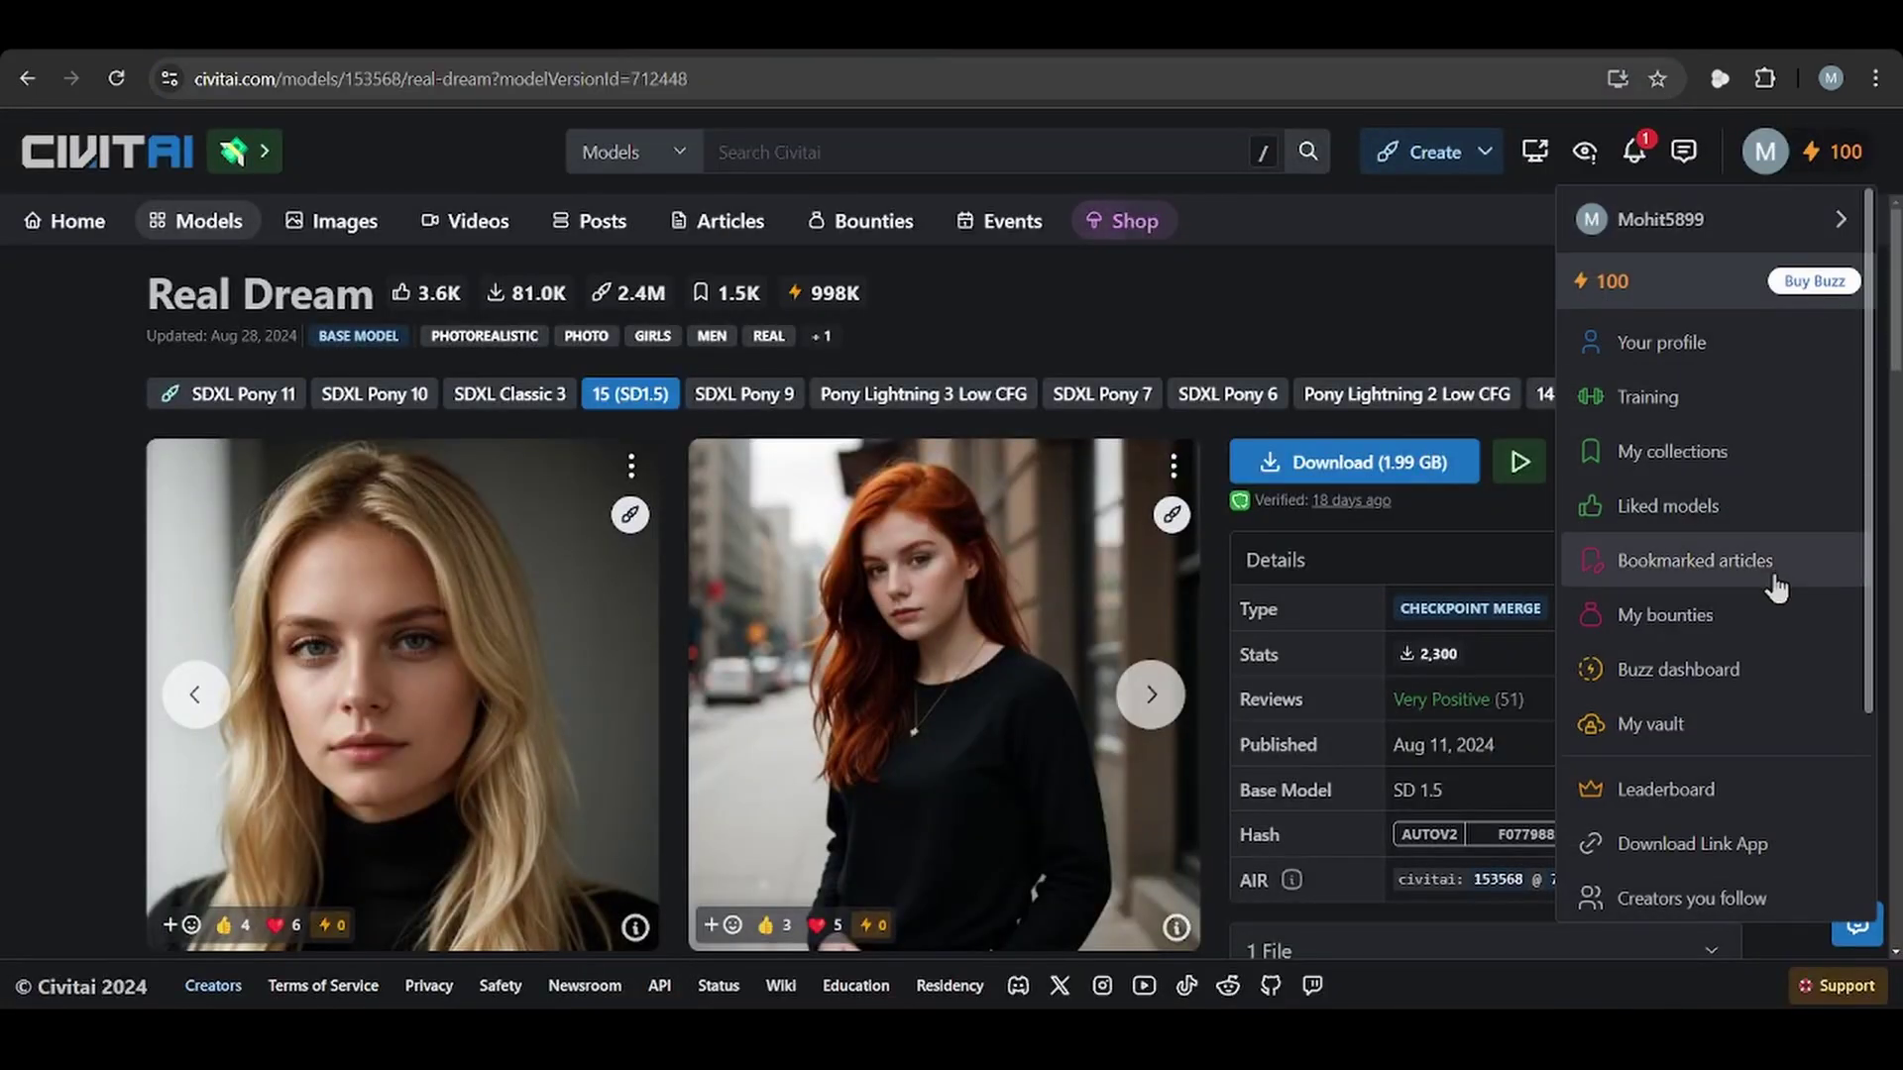
scroll(1769, 595, "down", 3)
left_click(1675, 837)
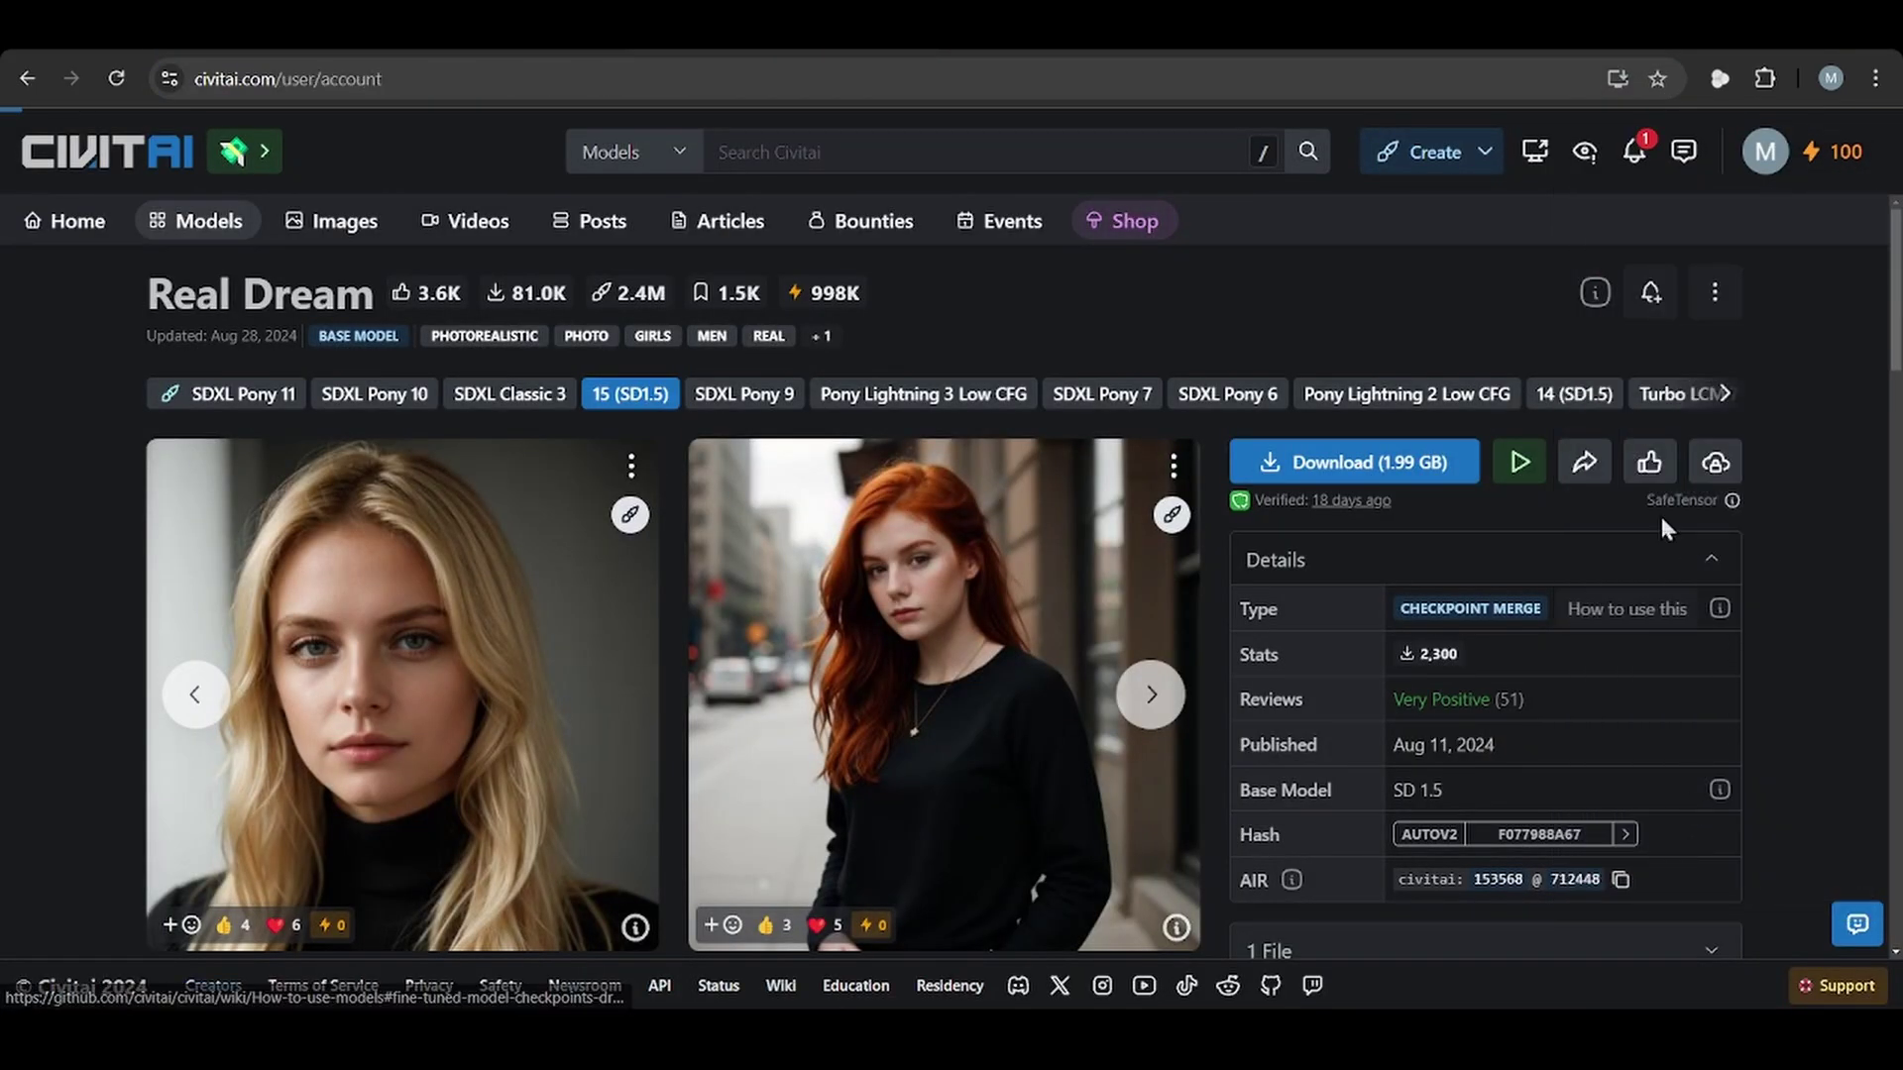
scroll(1176, 591, "down", 10)
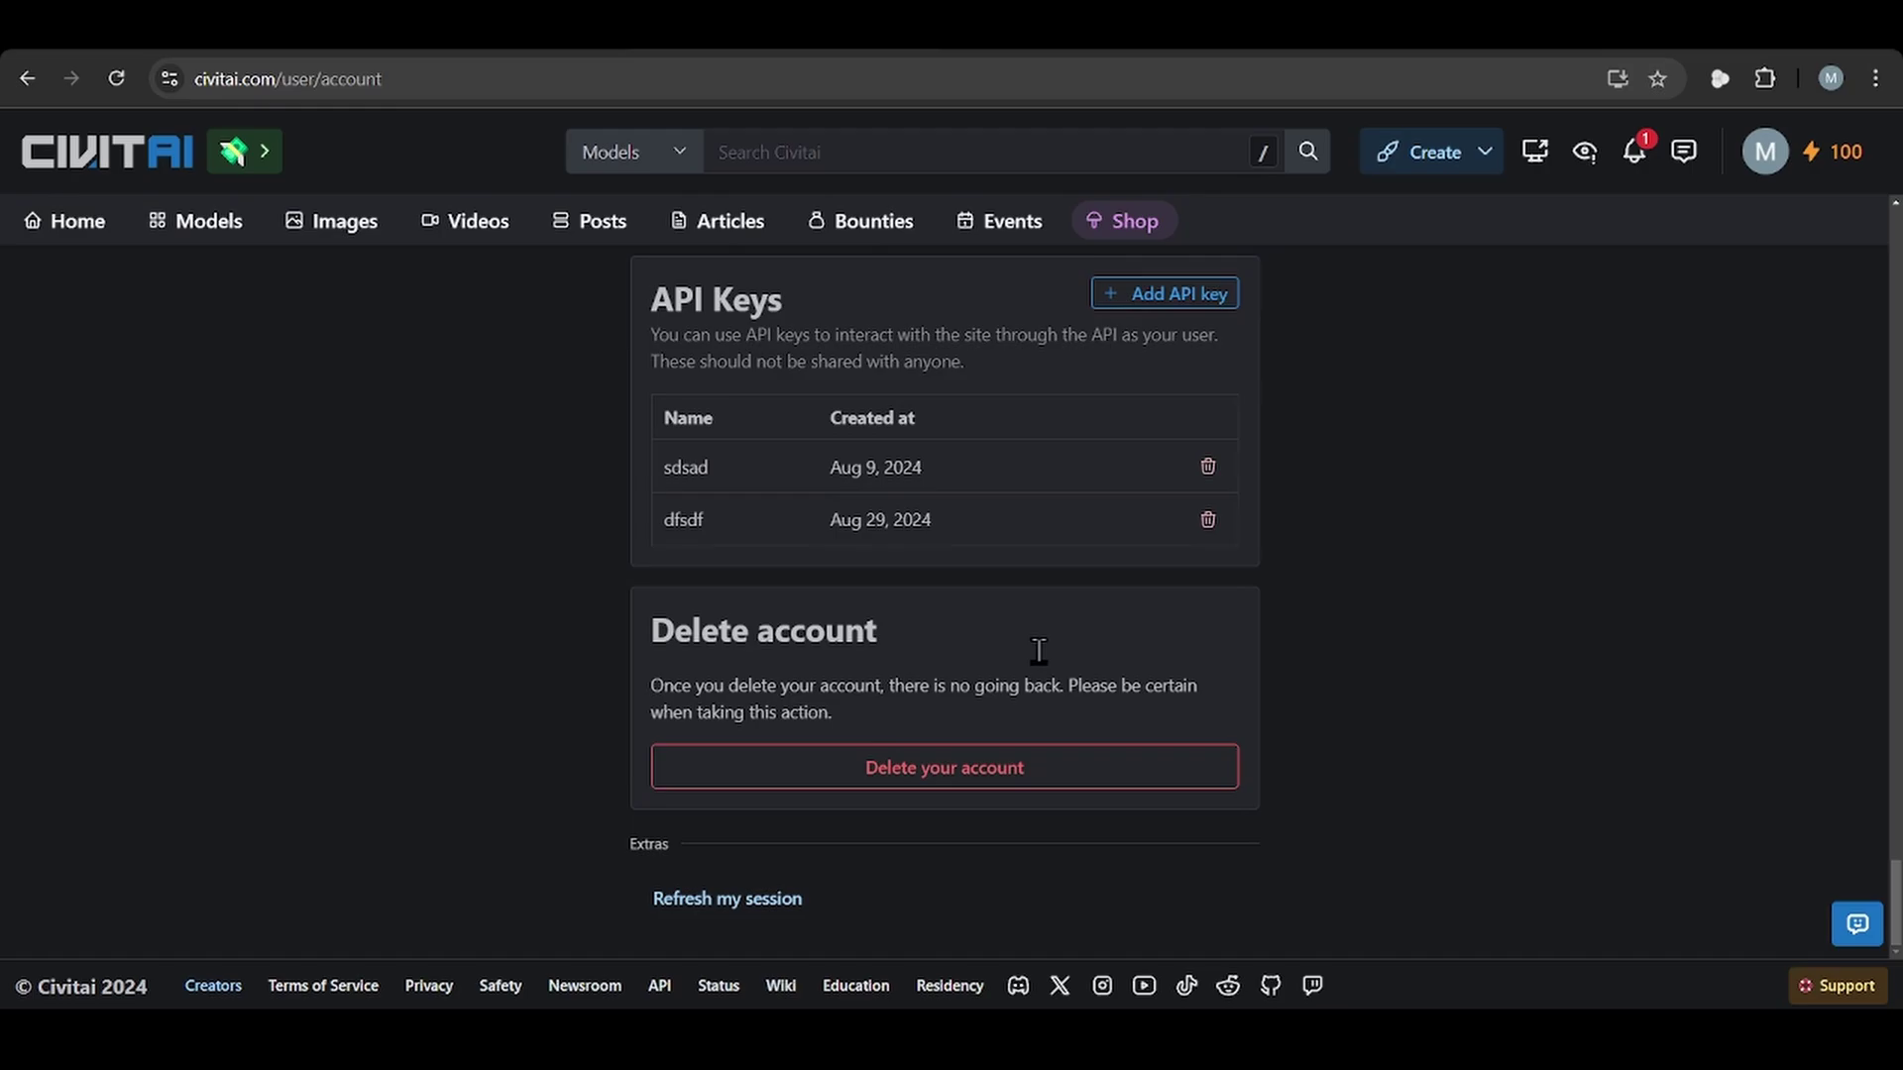
left_click(1208, 293)
left_click(793, 297)
type("sdfsdf")
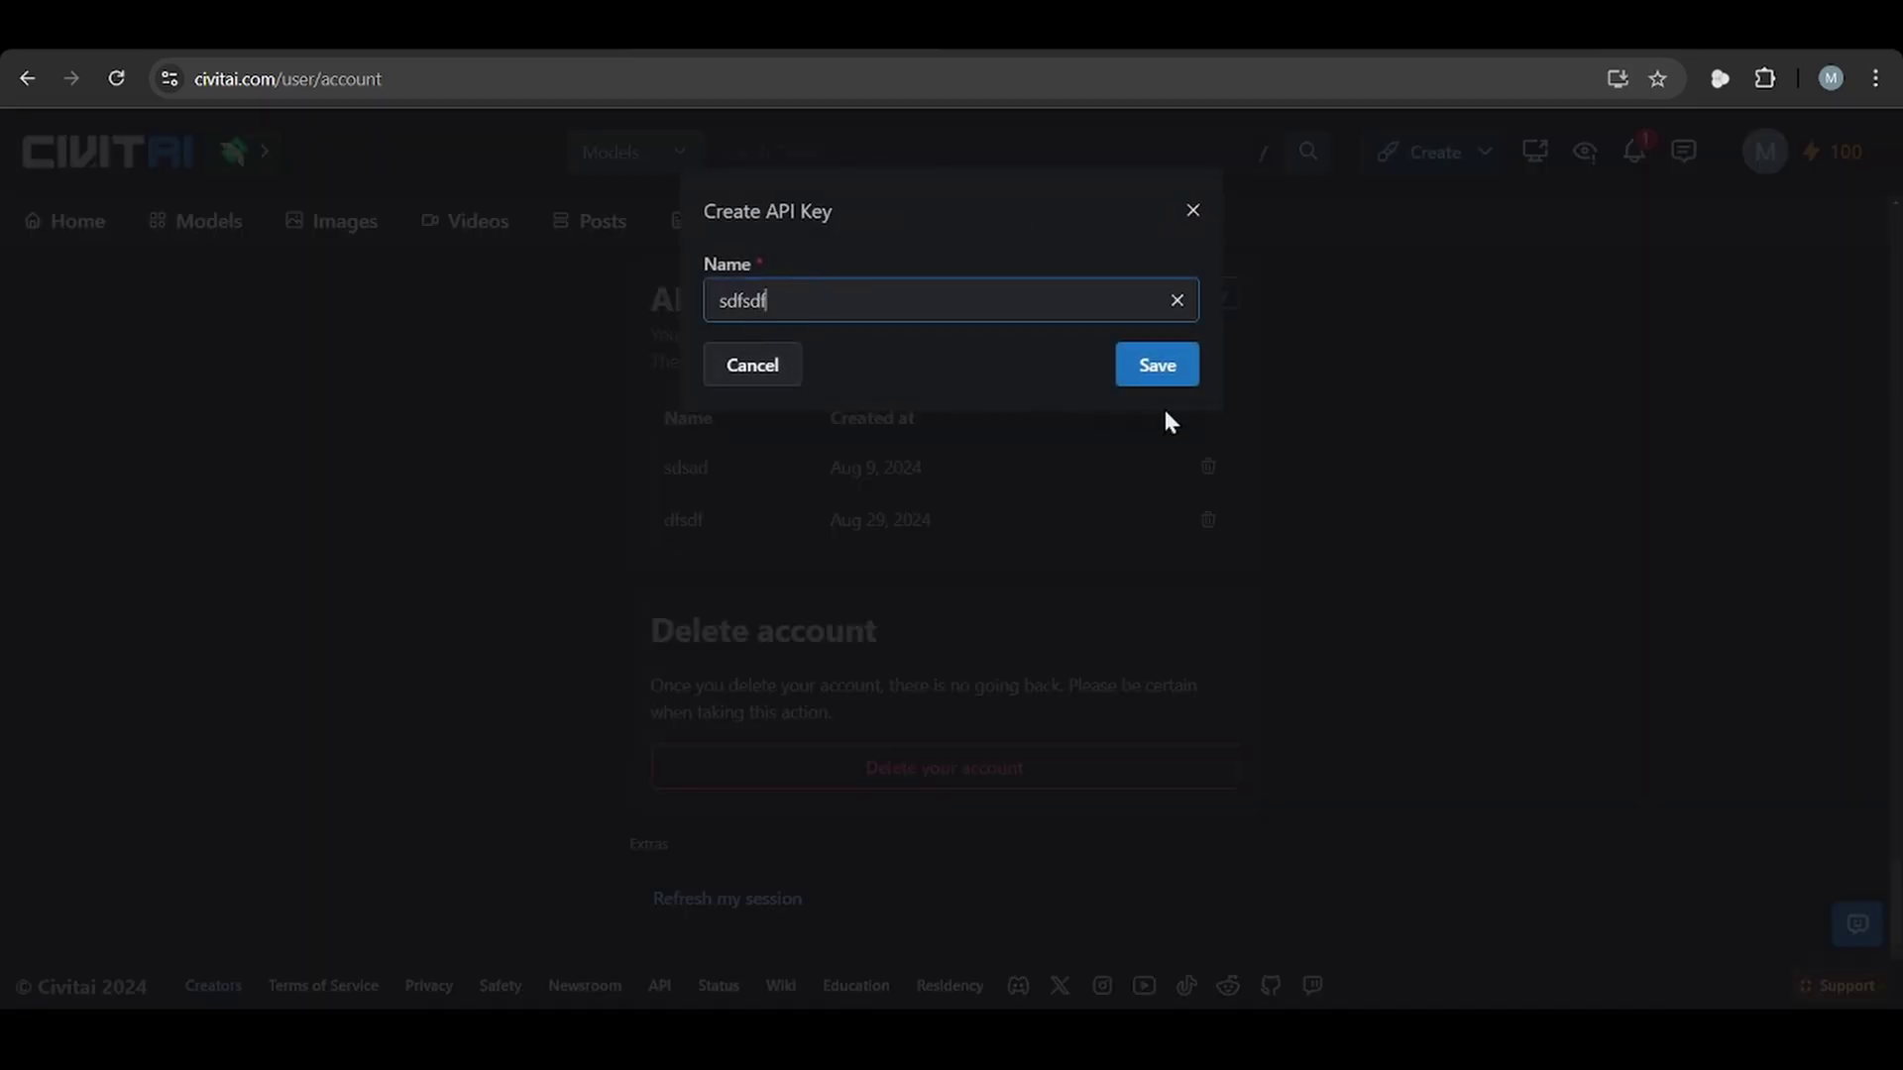
left_click(1173, 367)
left_click(1169, 307)
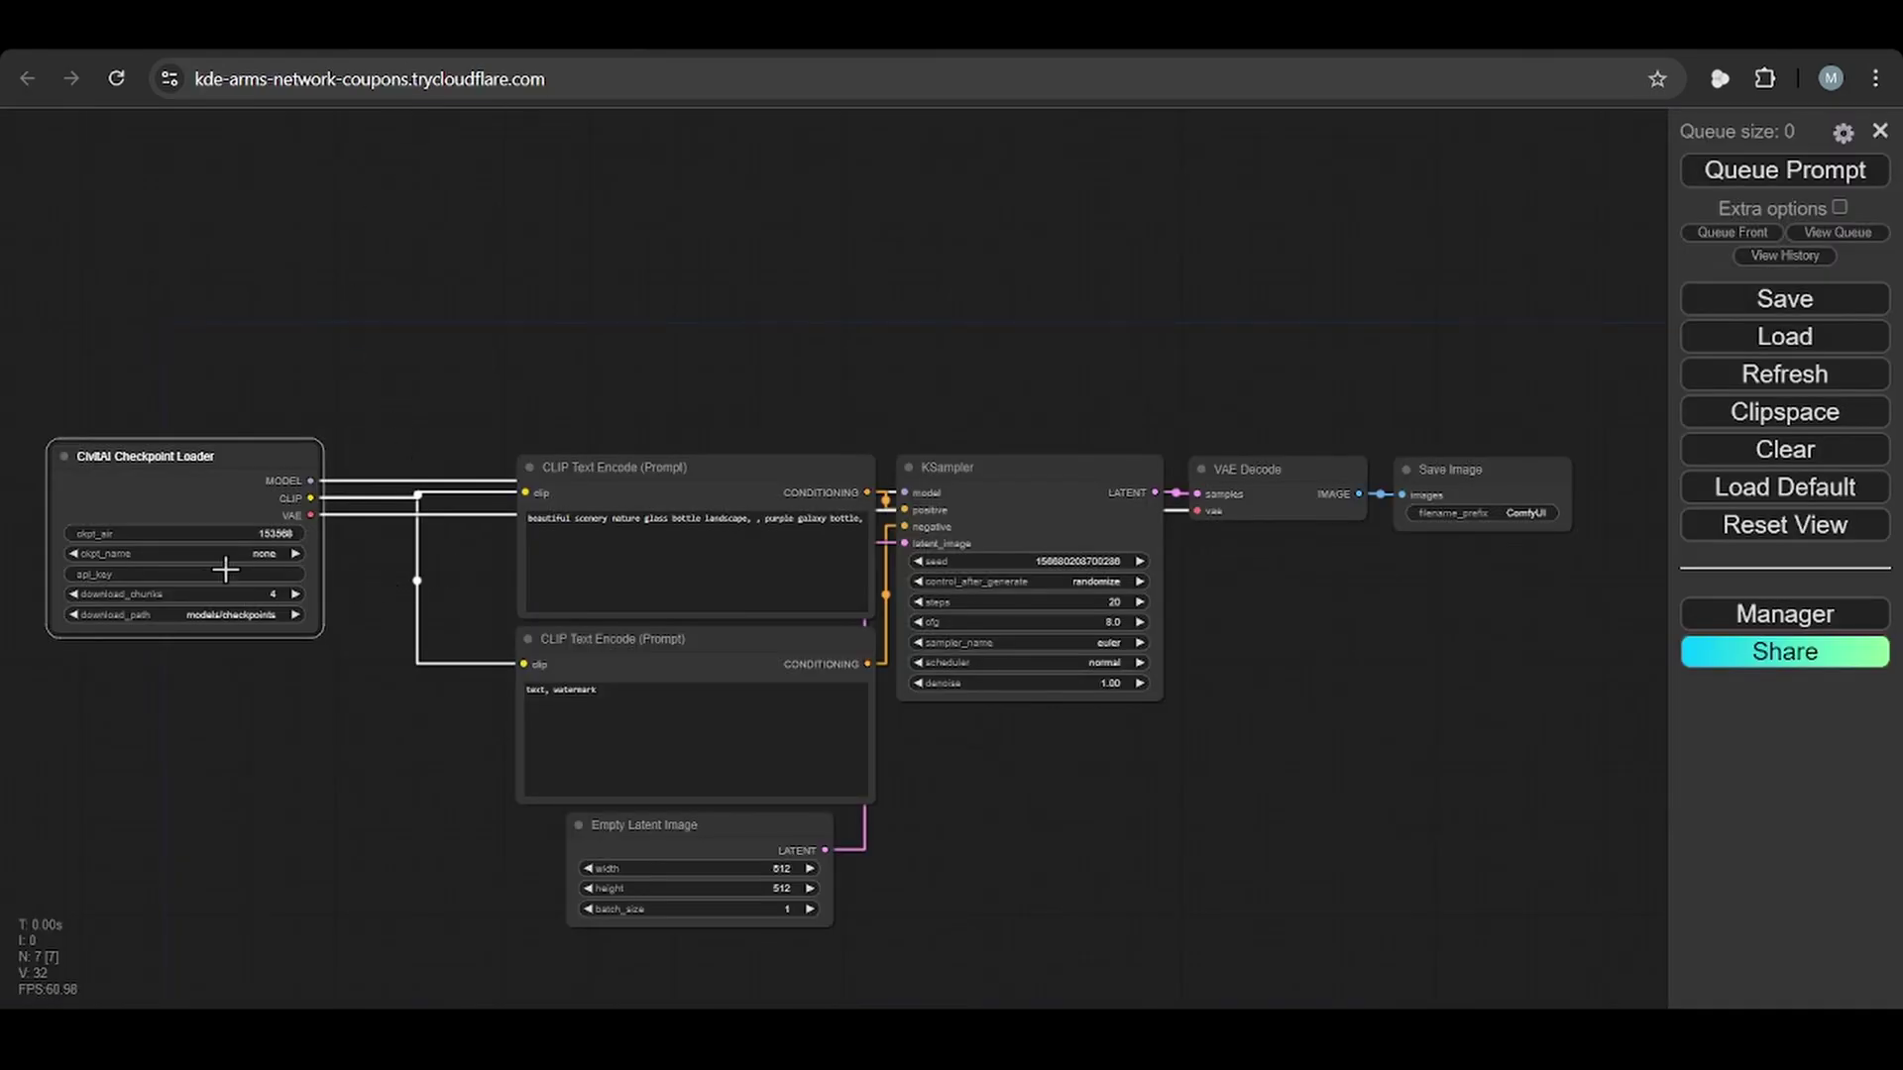
Paste the new API key into the CivitAI loader's api_key field and nudge the node.
left_click(220, 573)
key("ctrl+v")
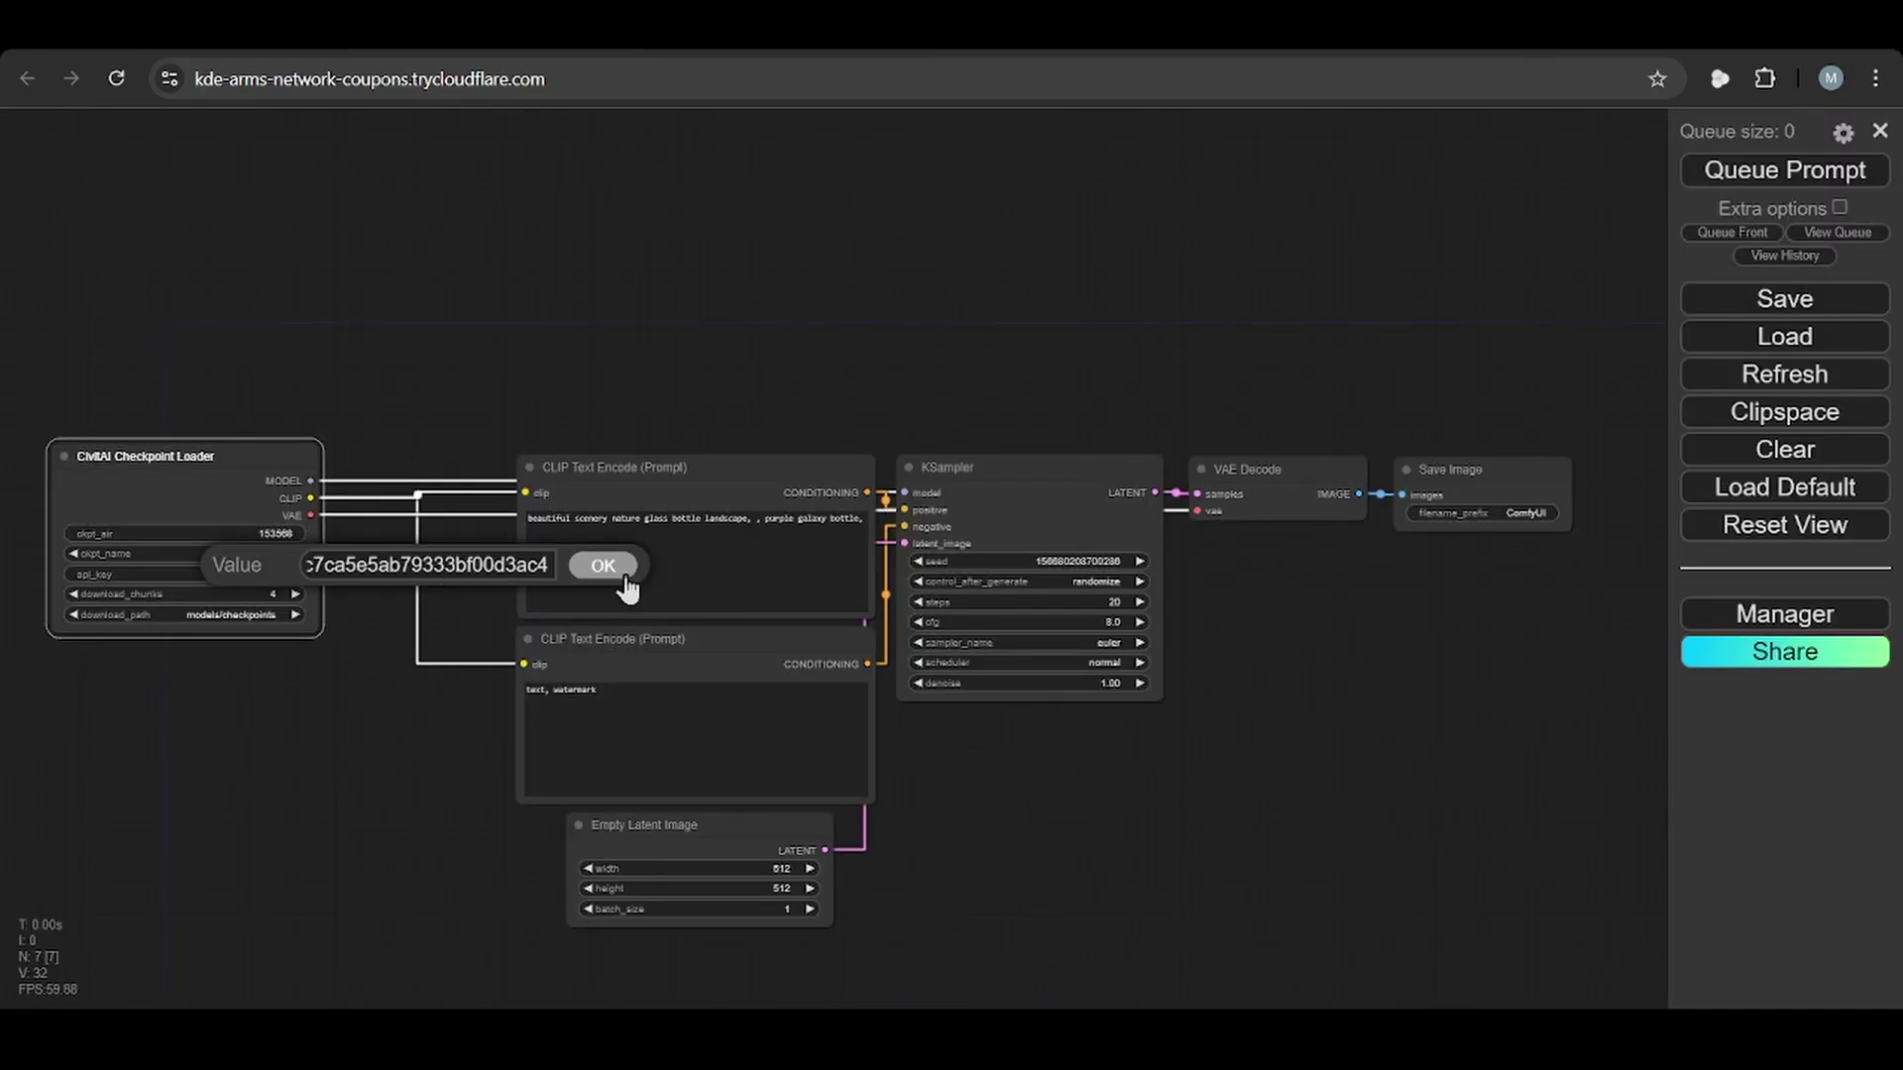
left_click(600, 566)
left_click_drag(228, 455, 277, 519)
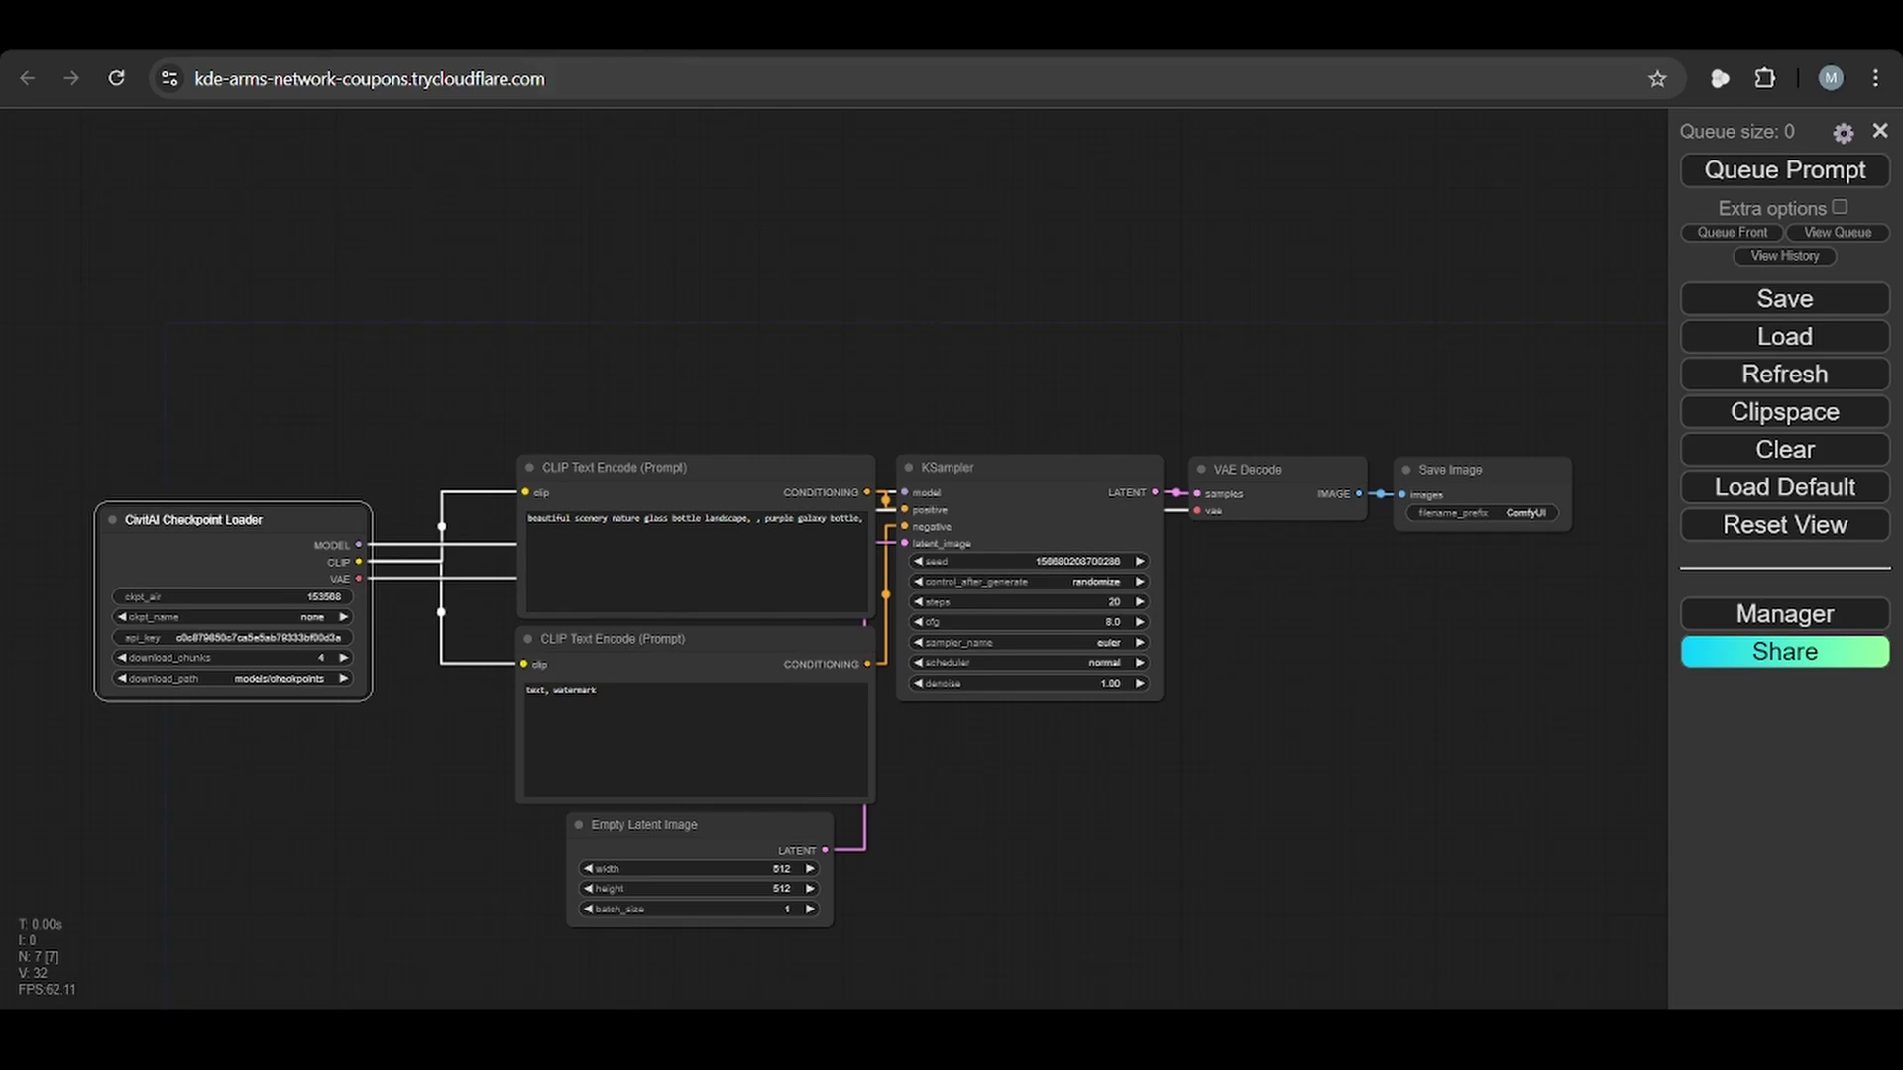
Copy the download link address from the Civitai Real Dream model page.
left_click(770, 30)
left_click(28, 80)
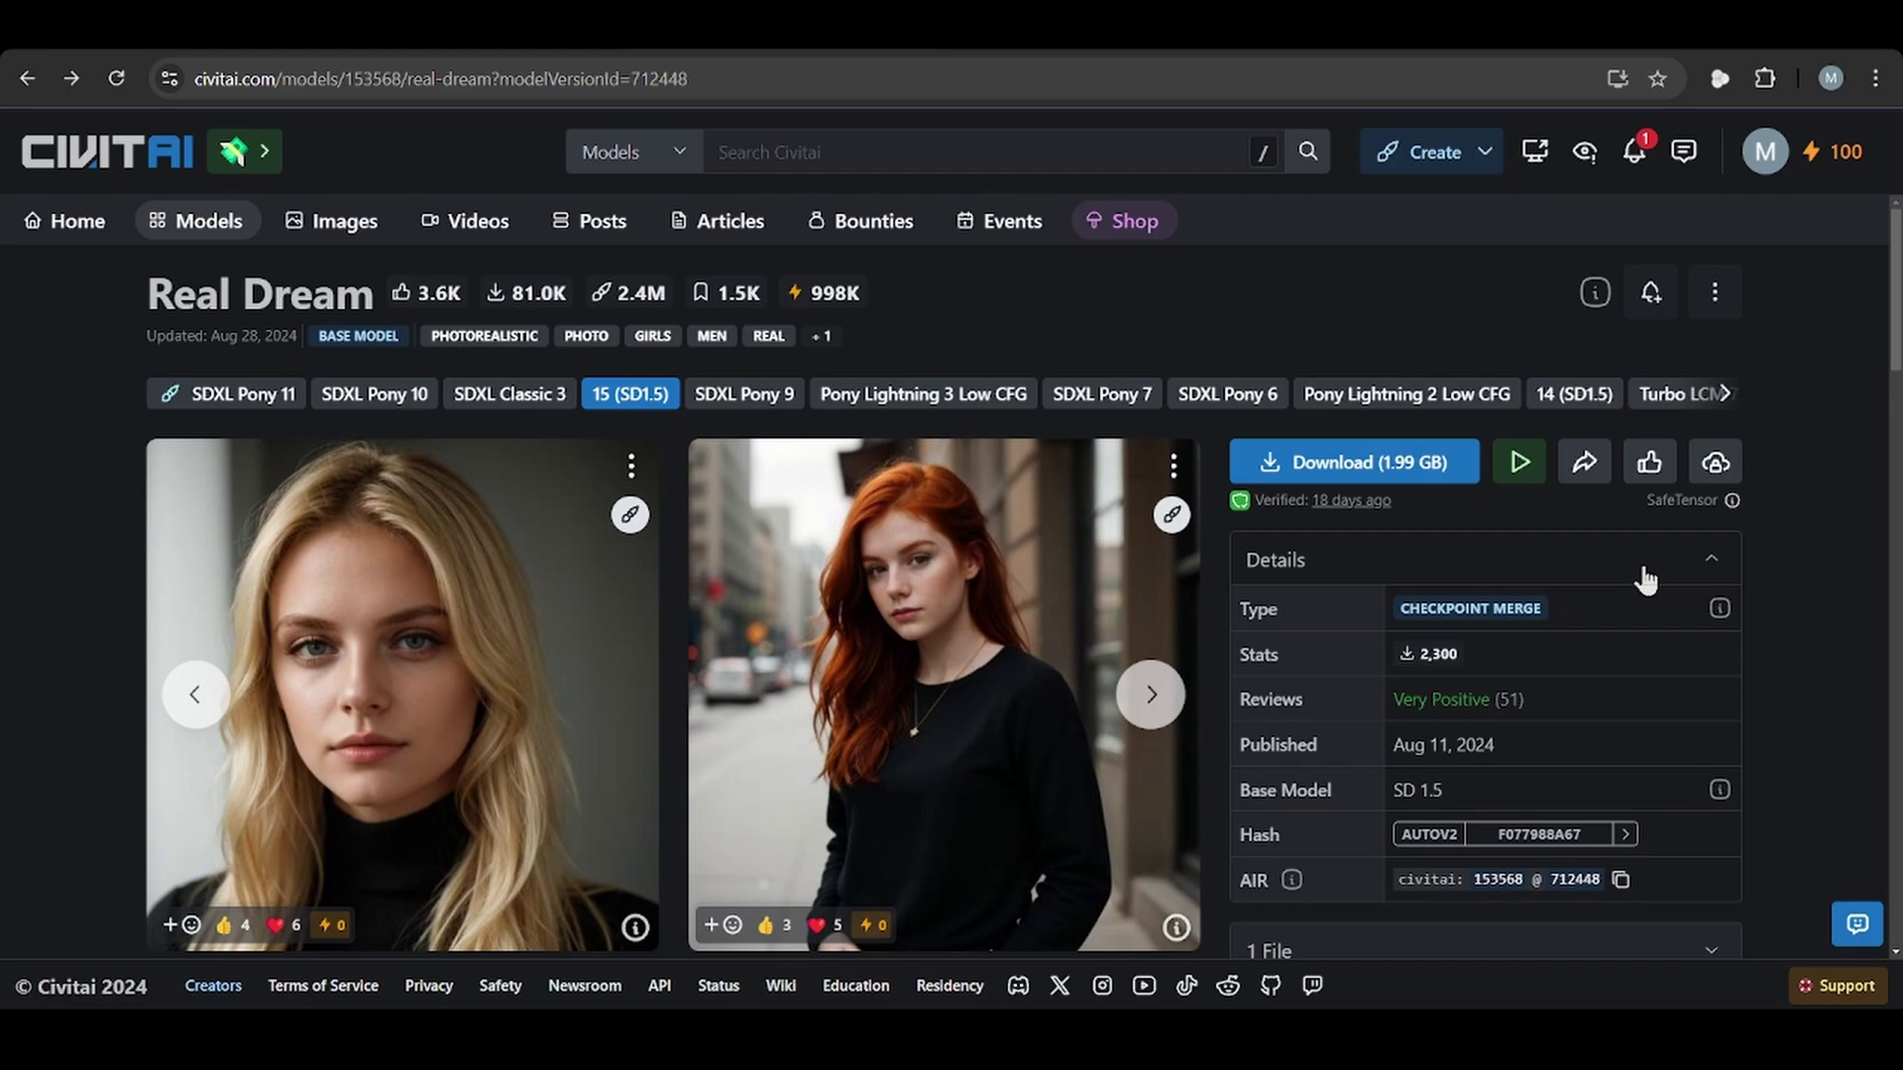
right_click(1365, 461)
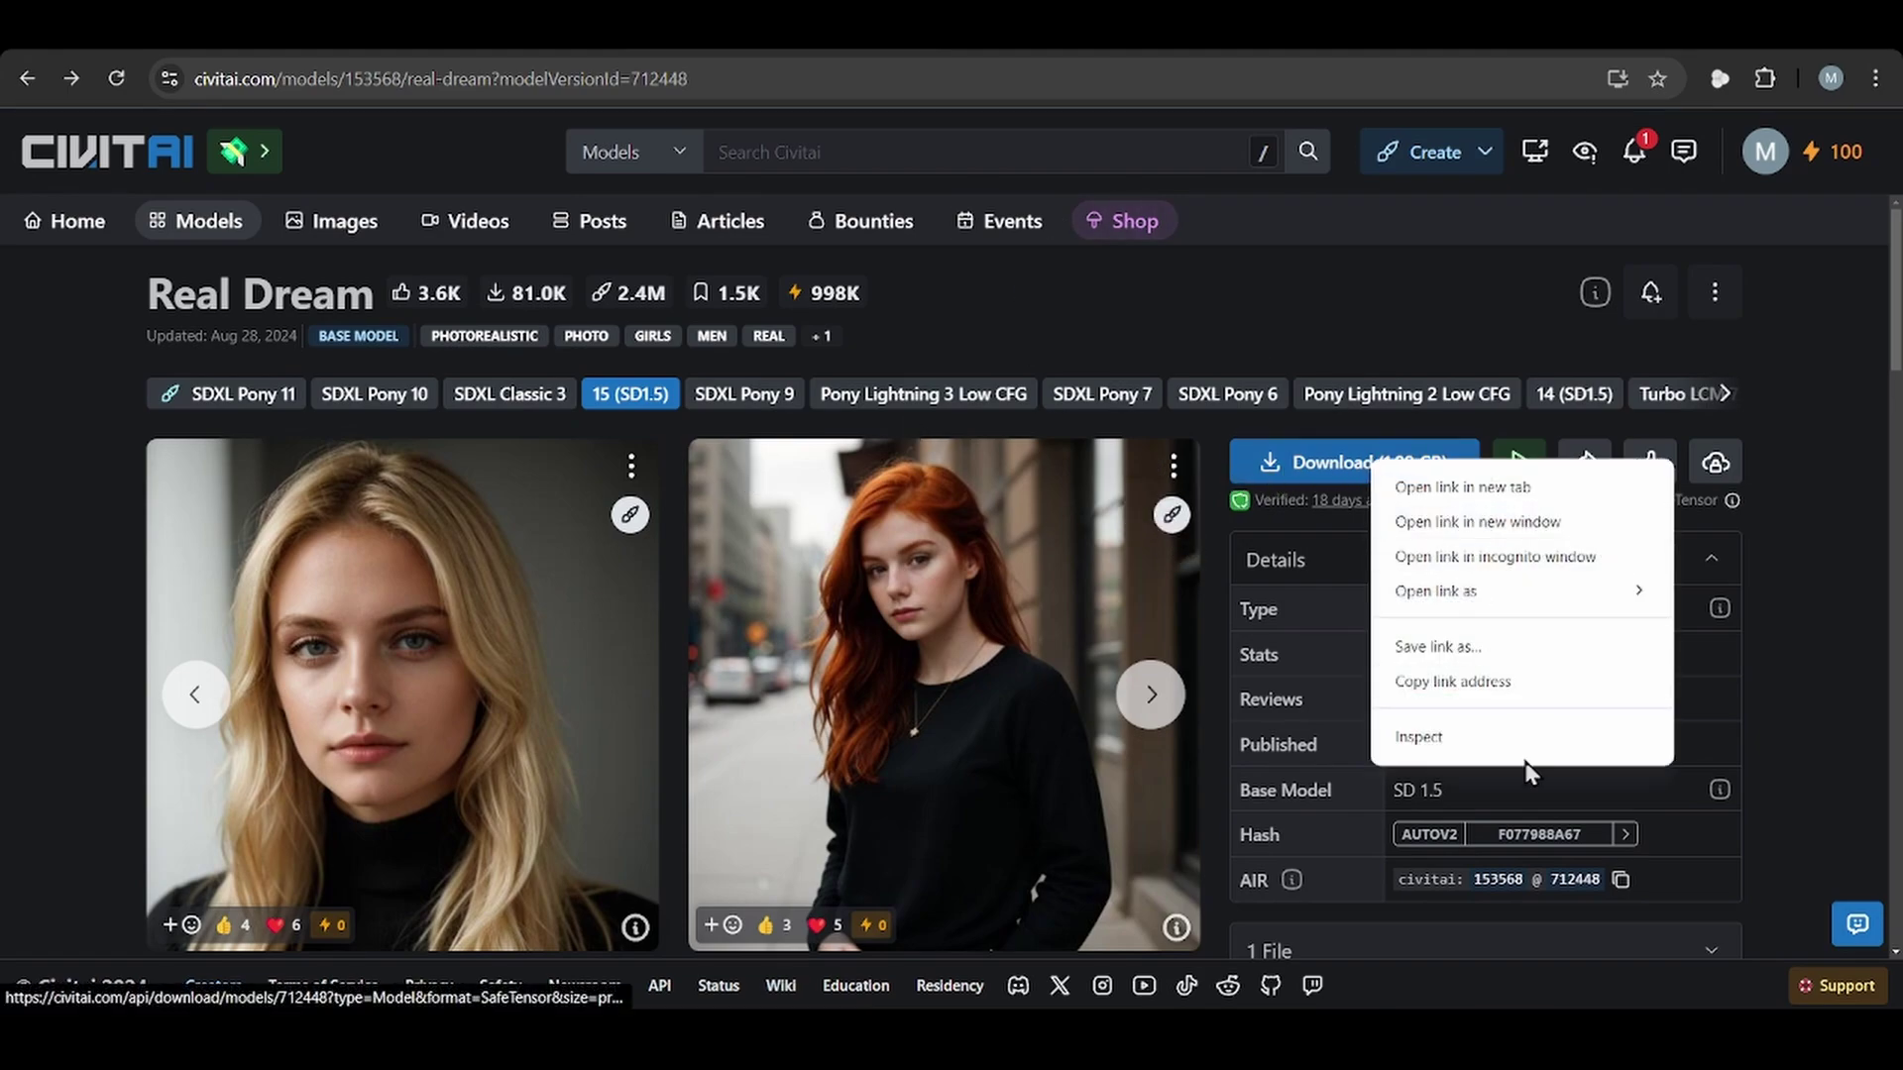
left_click(1479, 681)
Browse the studio file browser into ComfyUI/models and select the checkpoints folder.
key("ctrl+Tab")
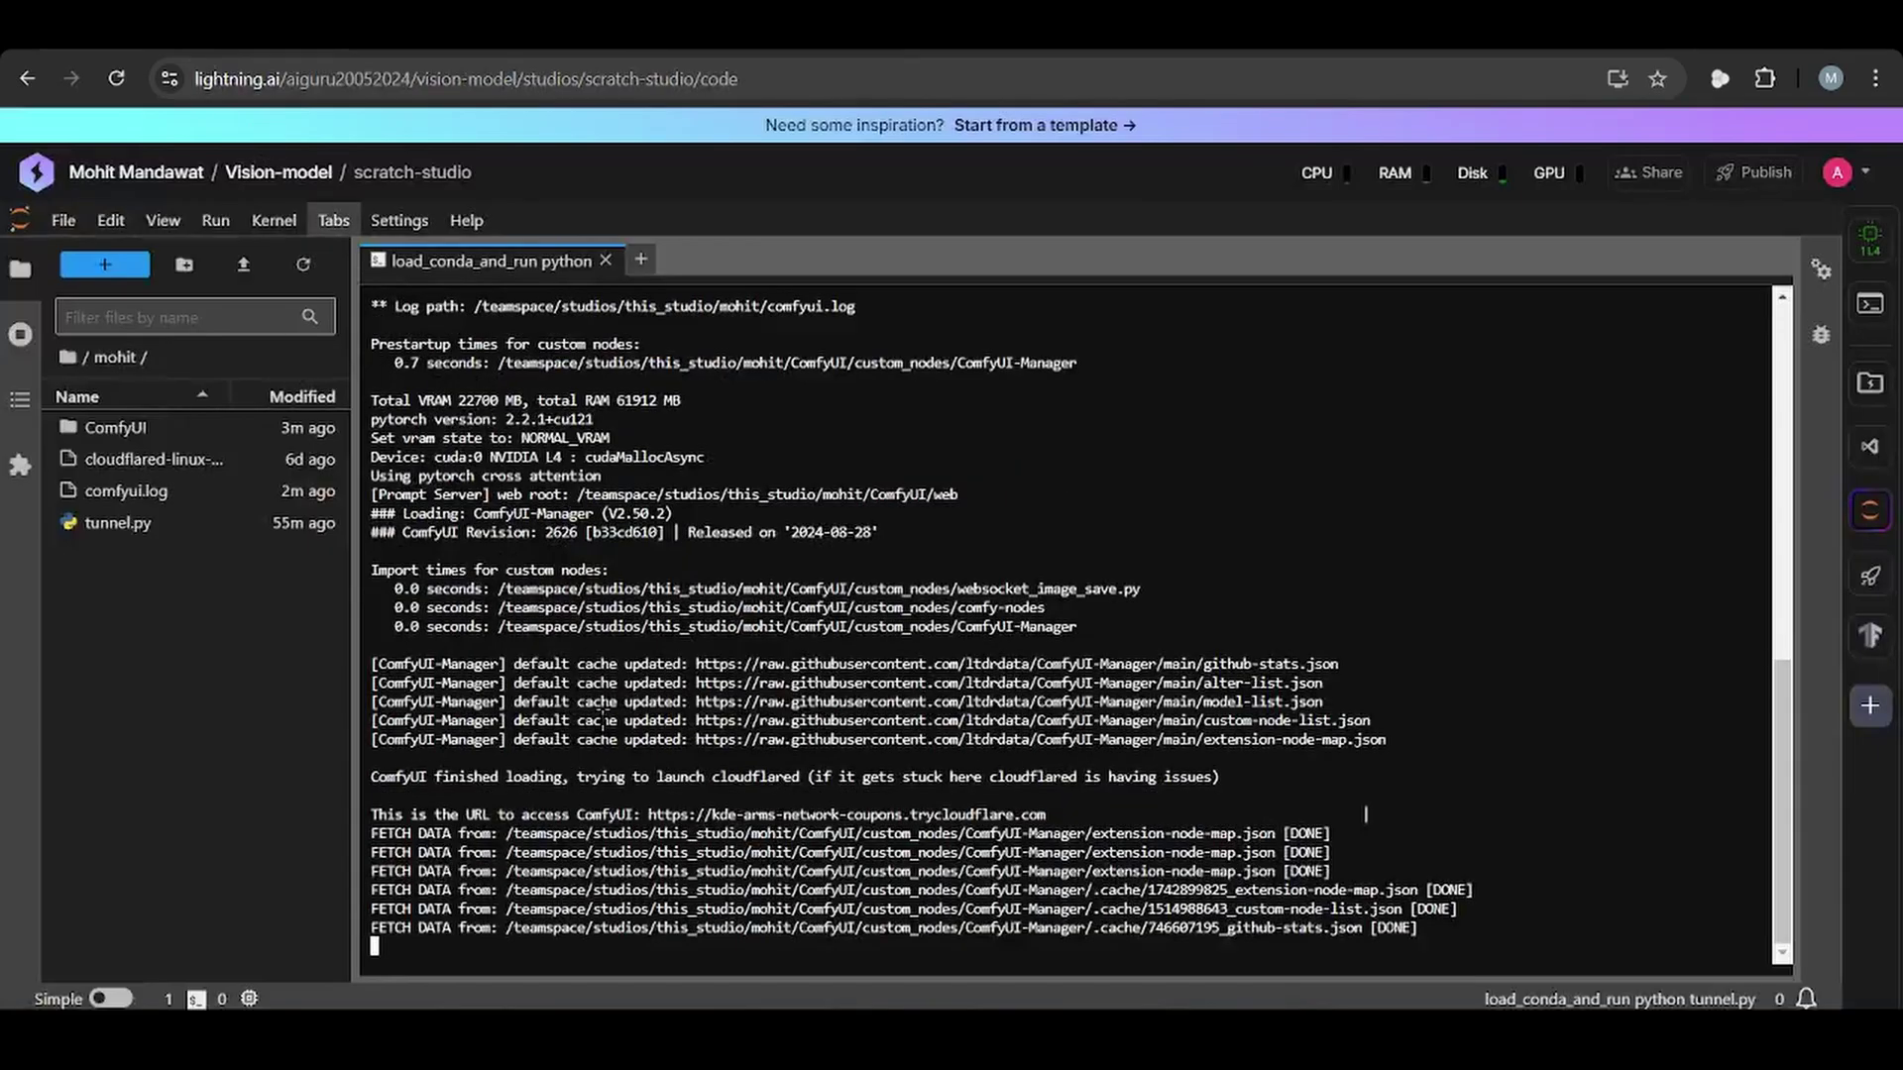
left_click(141, 429)
double_click(139, 428)
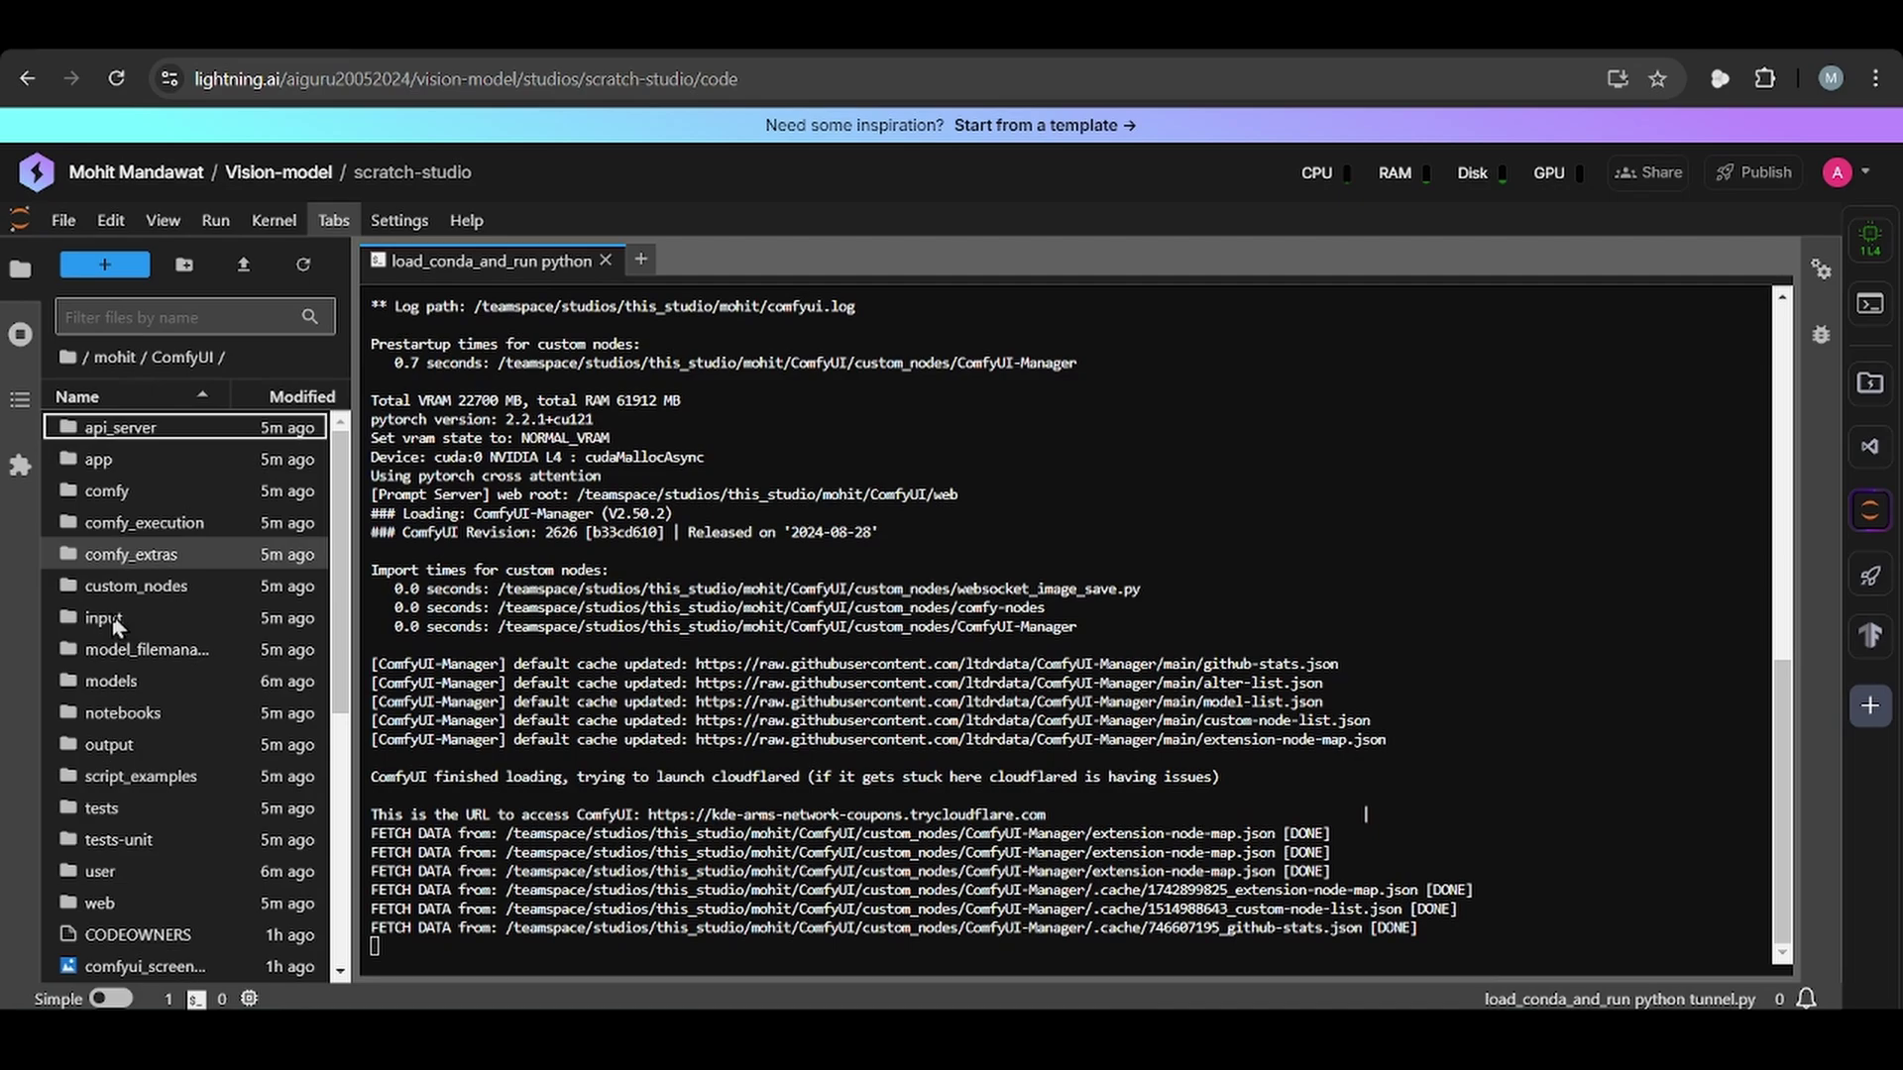
left_click(126, 682)
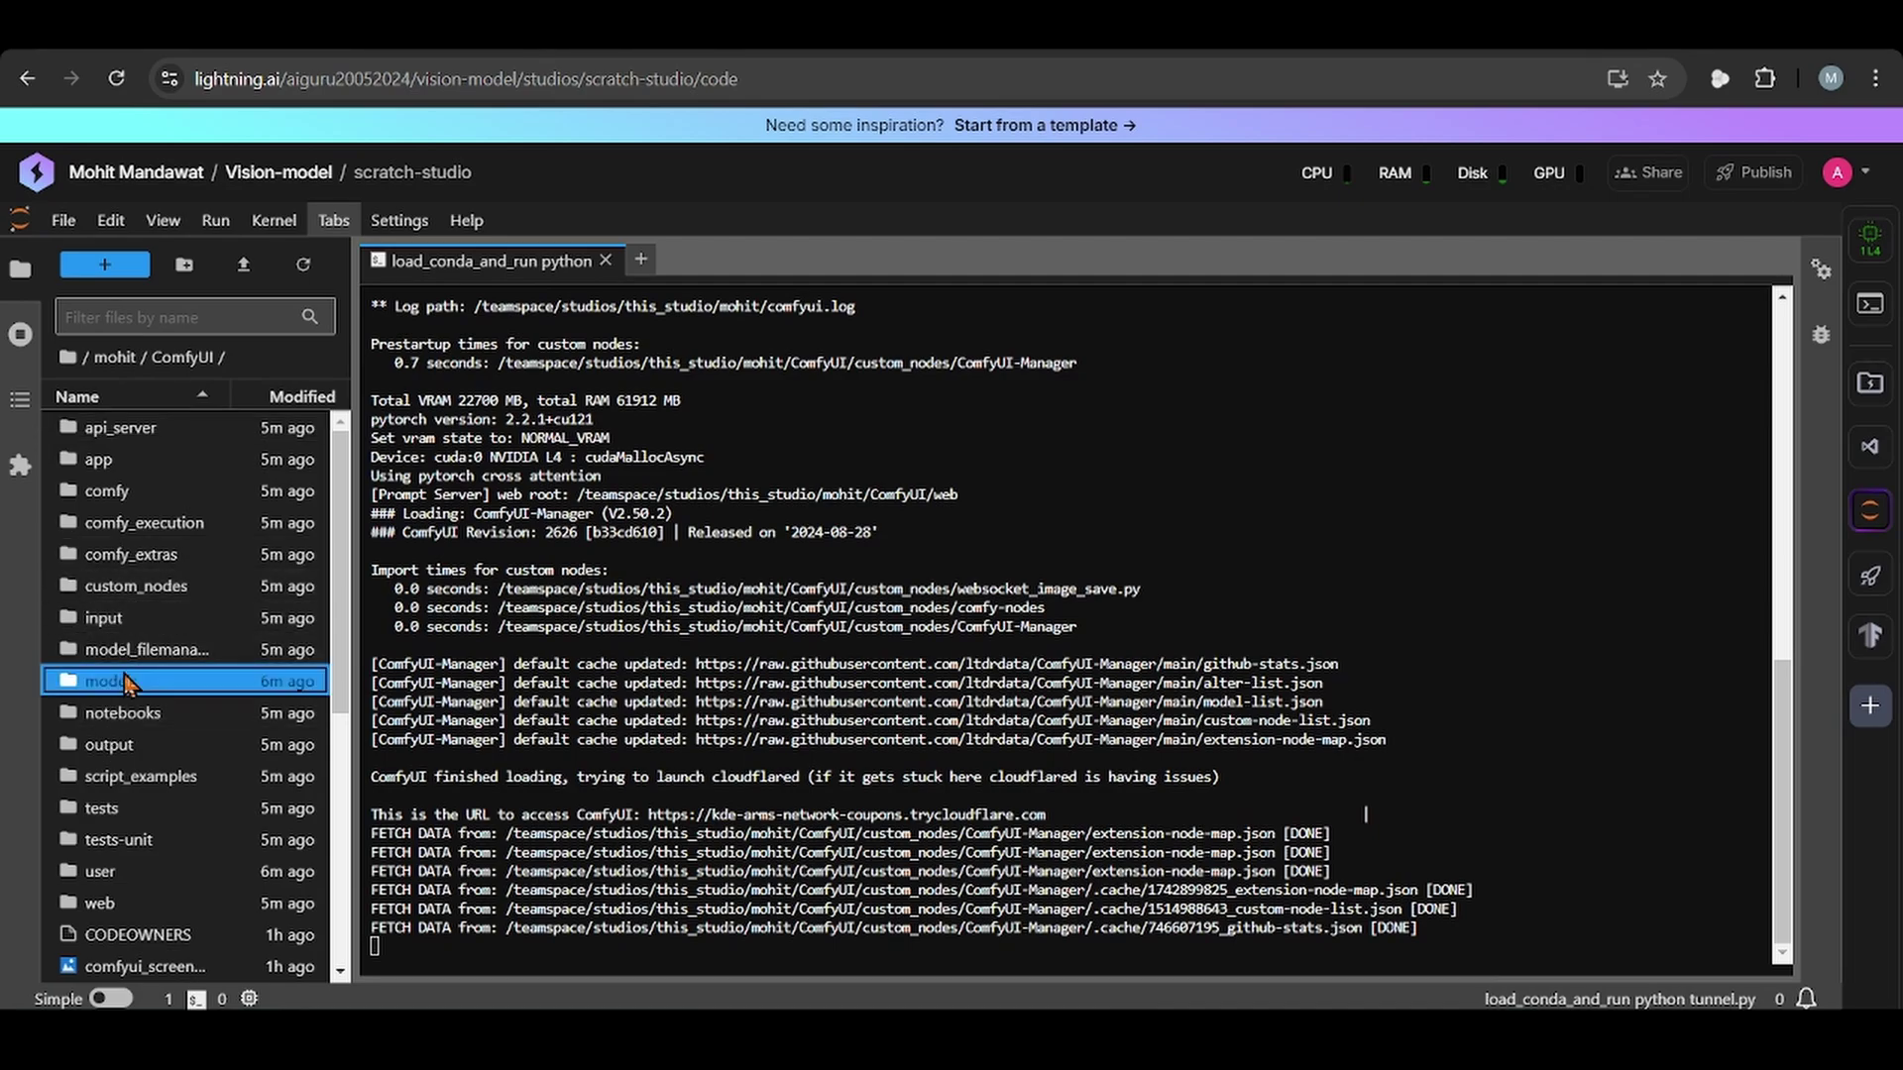
double_click(125, 682)
left_click(137, 429)
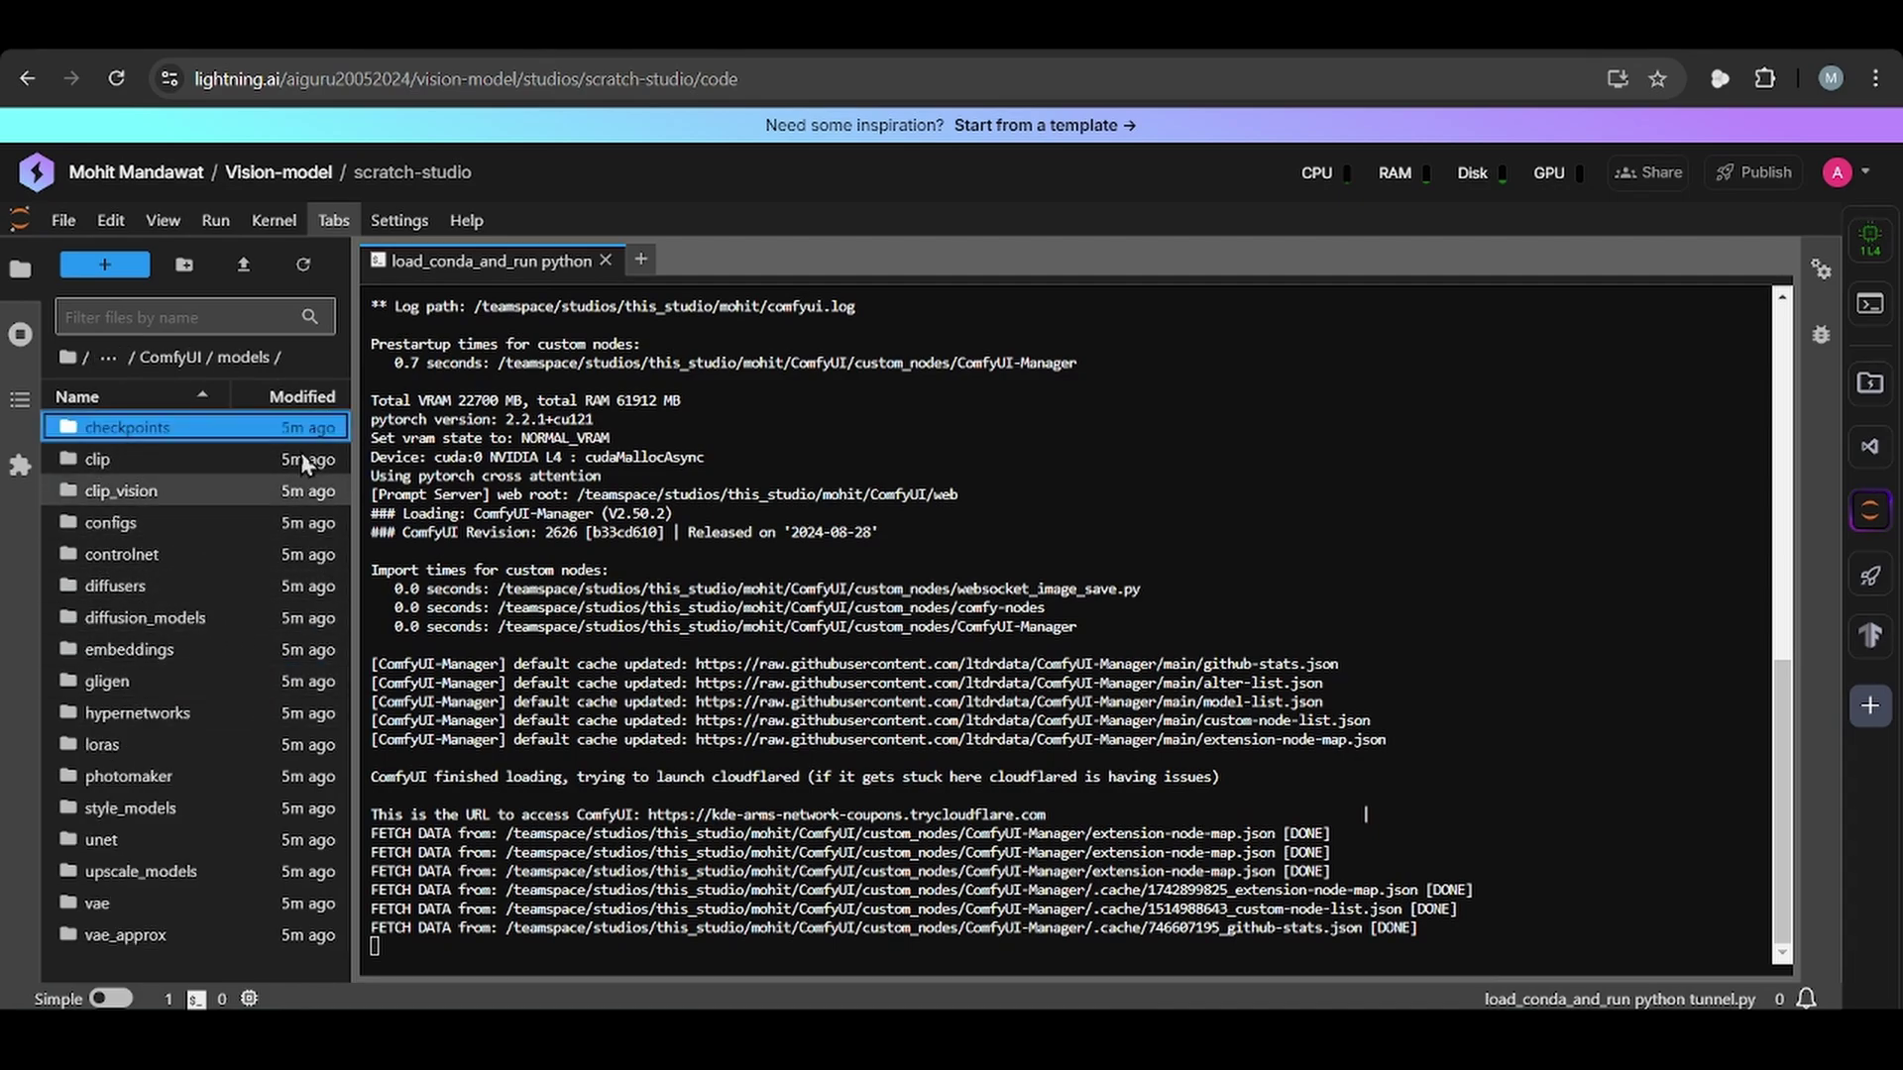
Open a new terminal from the Launcher, cd into checkpoints and list its files.
left_click(643, 263)
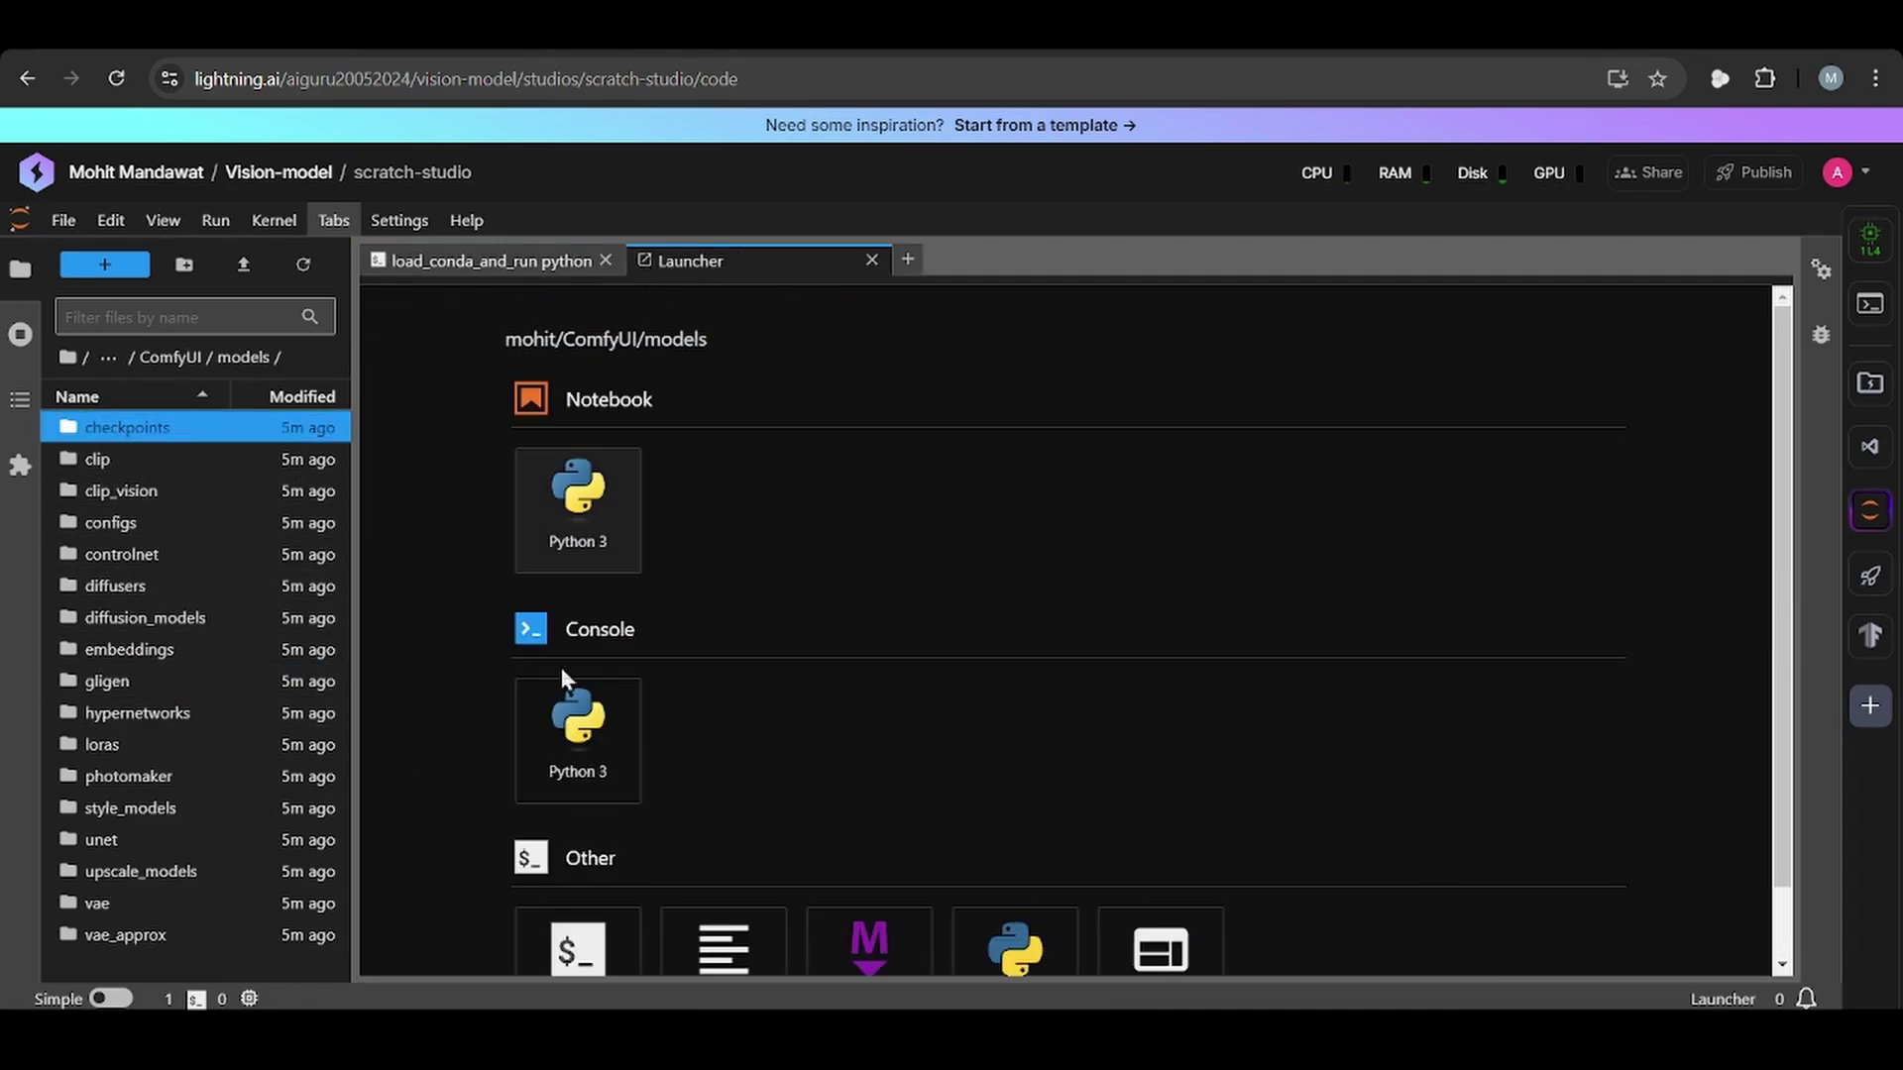
left_click(574, 947)
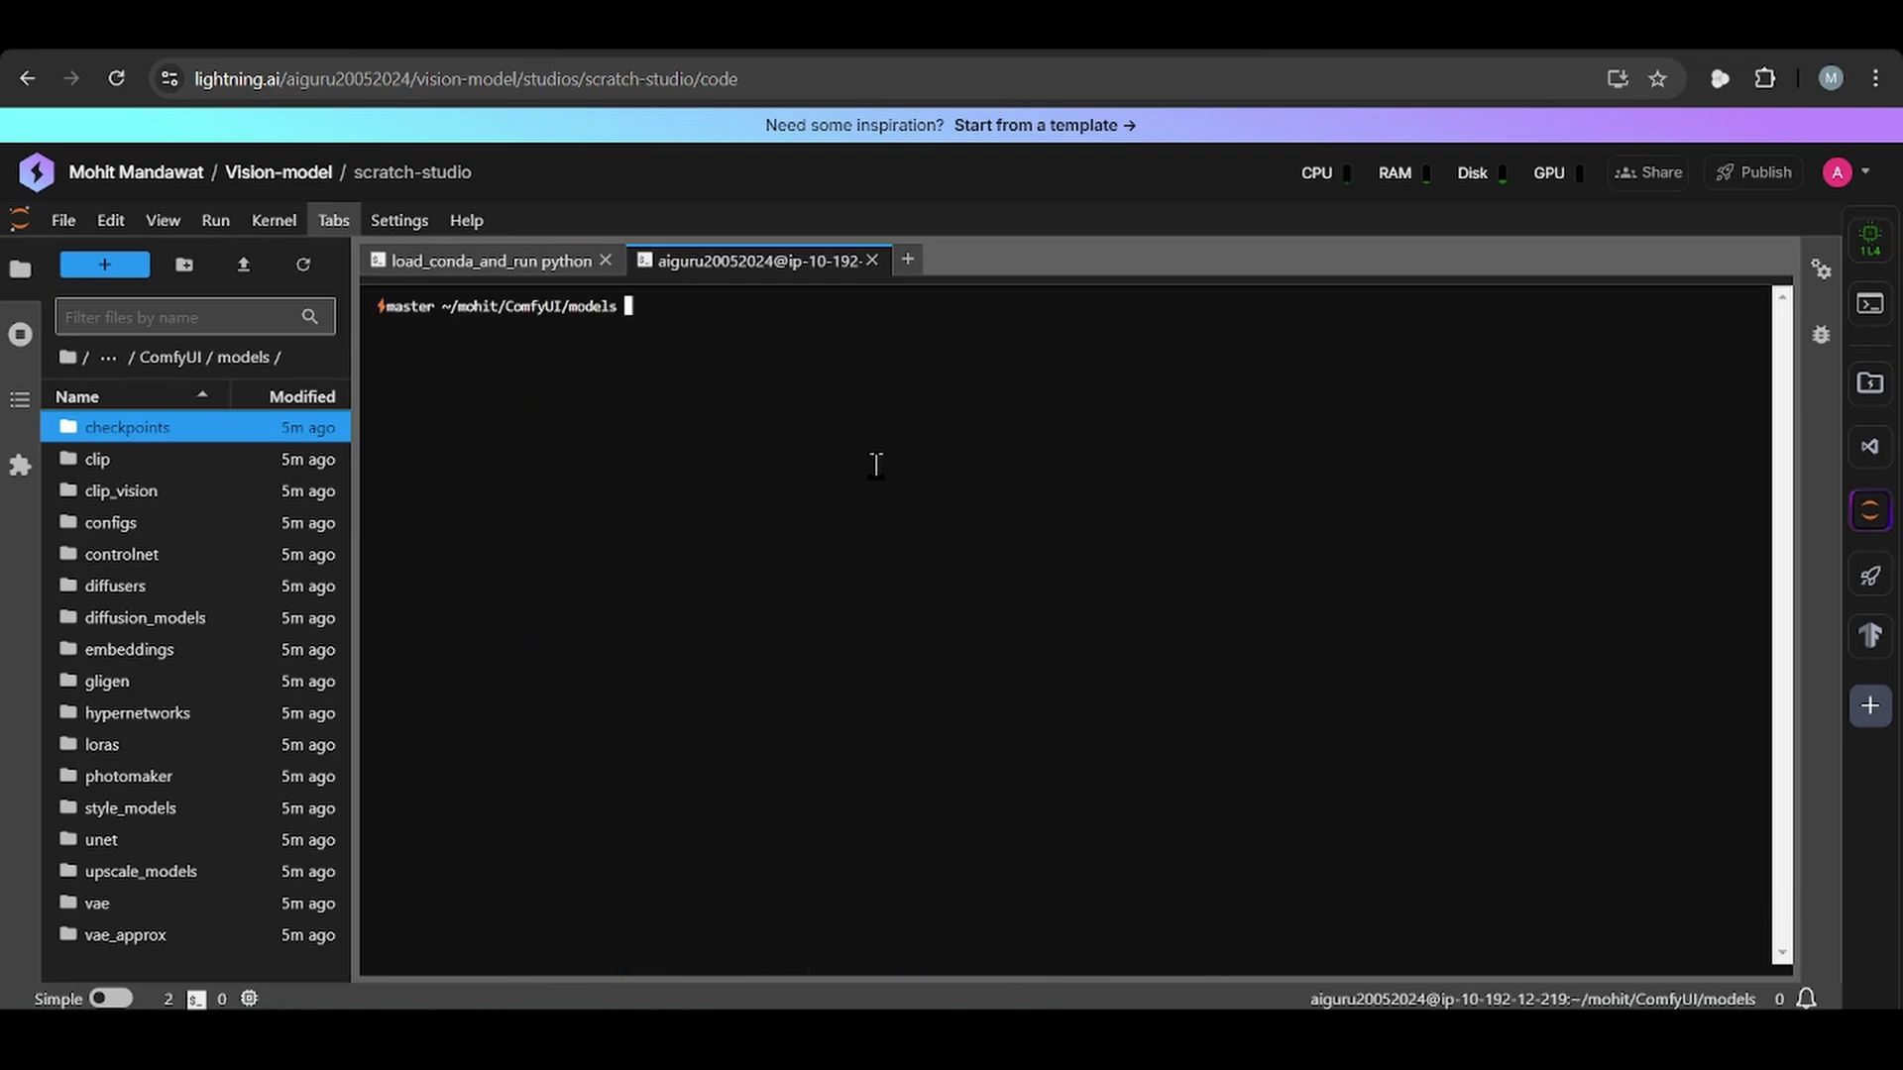
type("cd checkpoints")
key("Return")
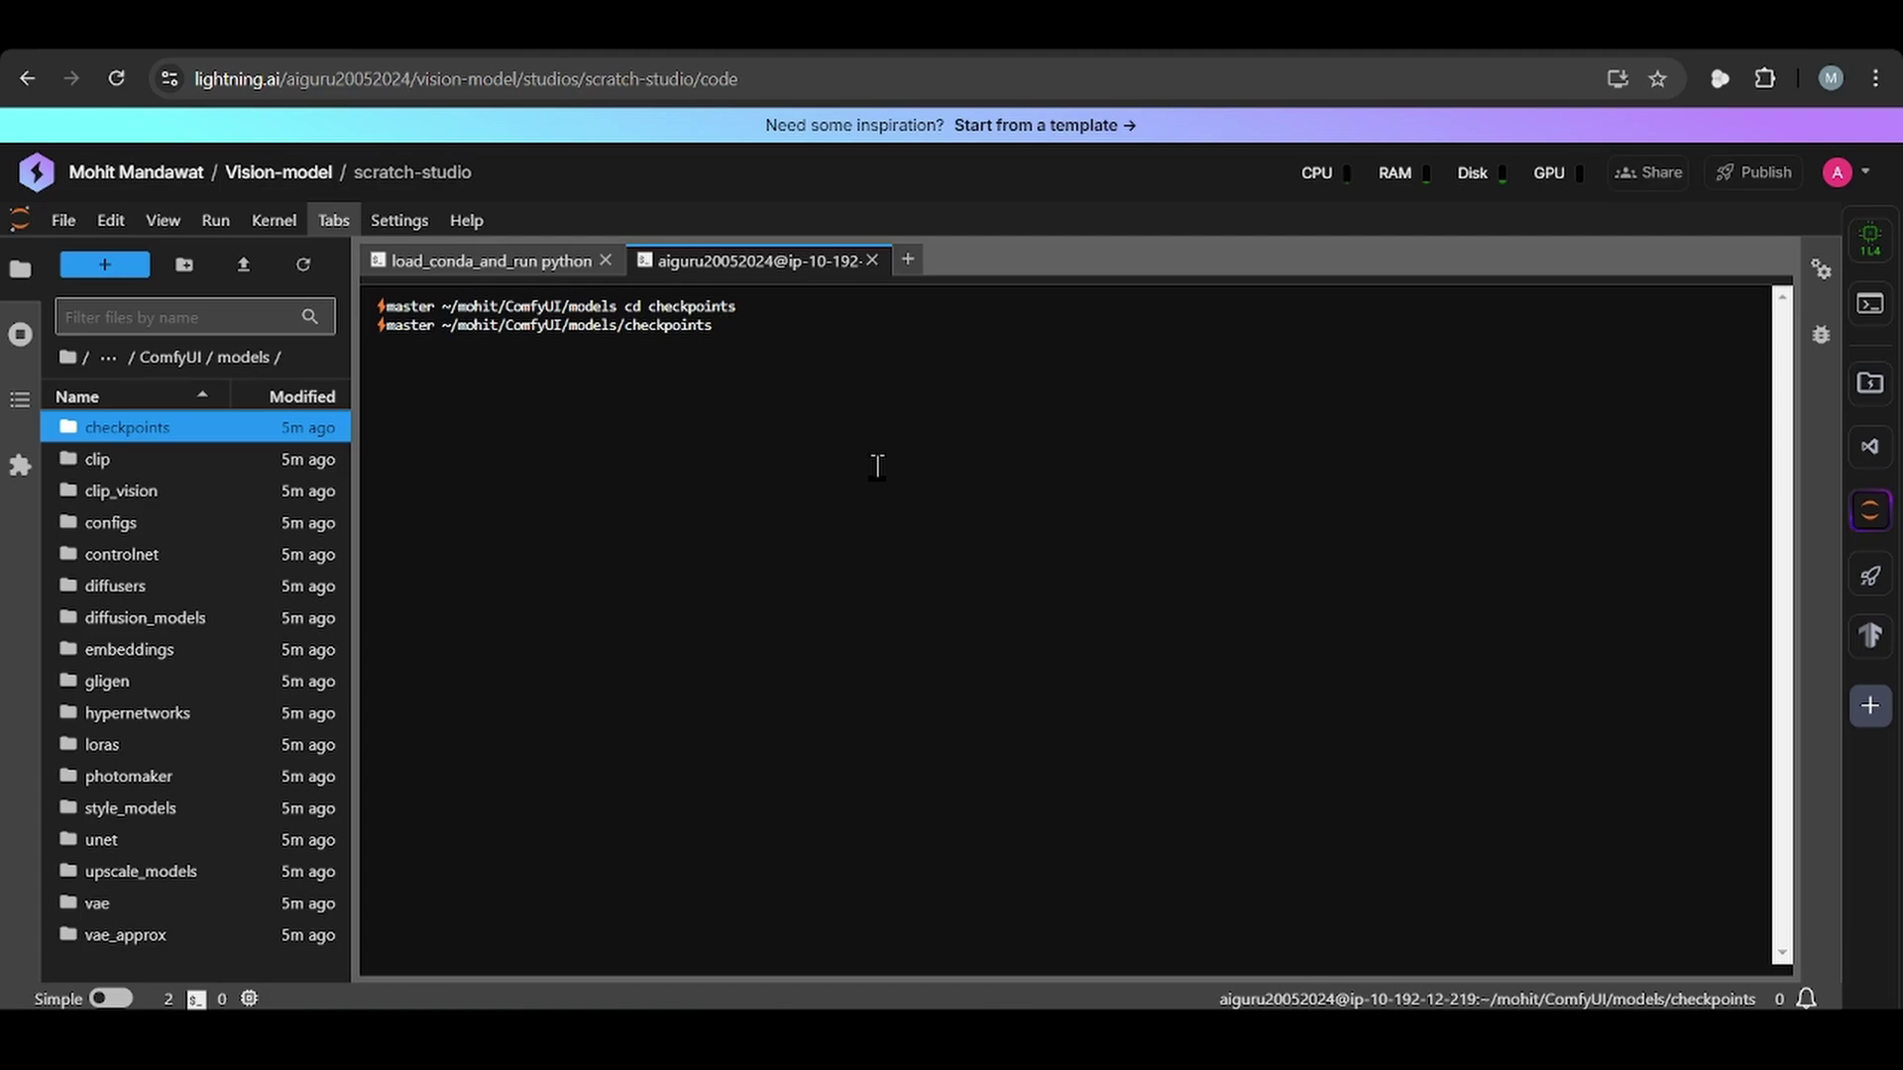
type("ls")
key("Return")
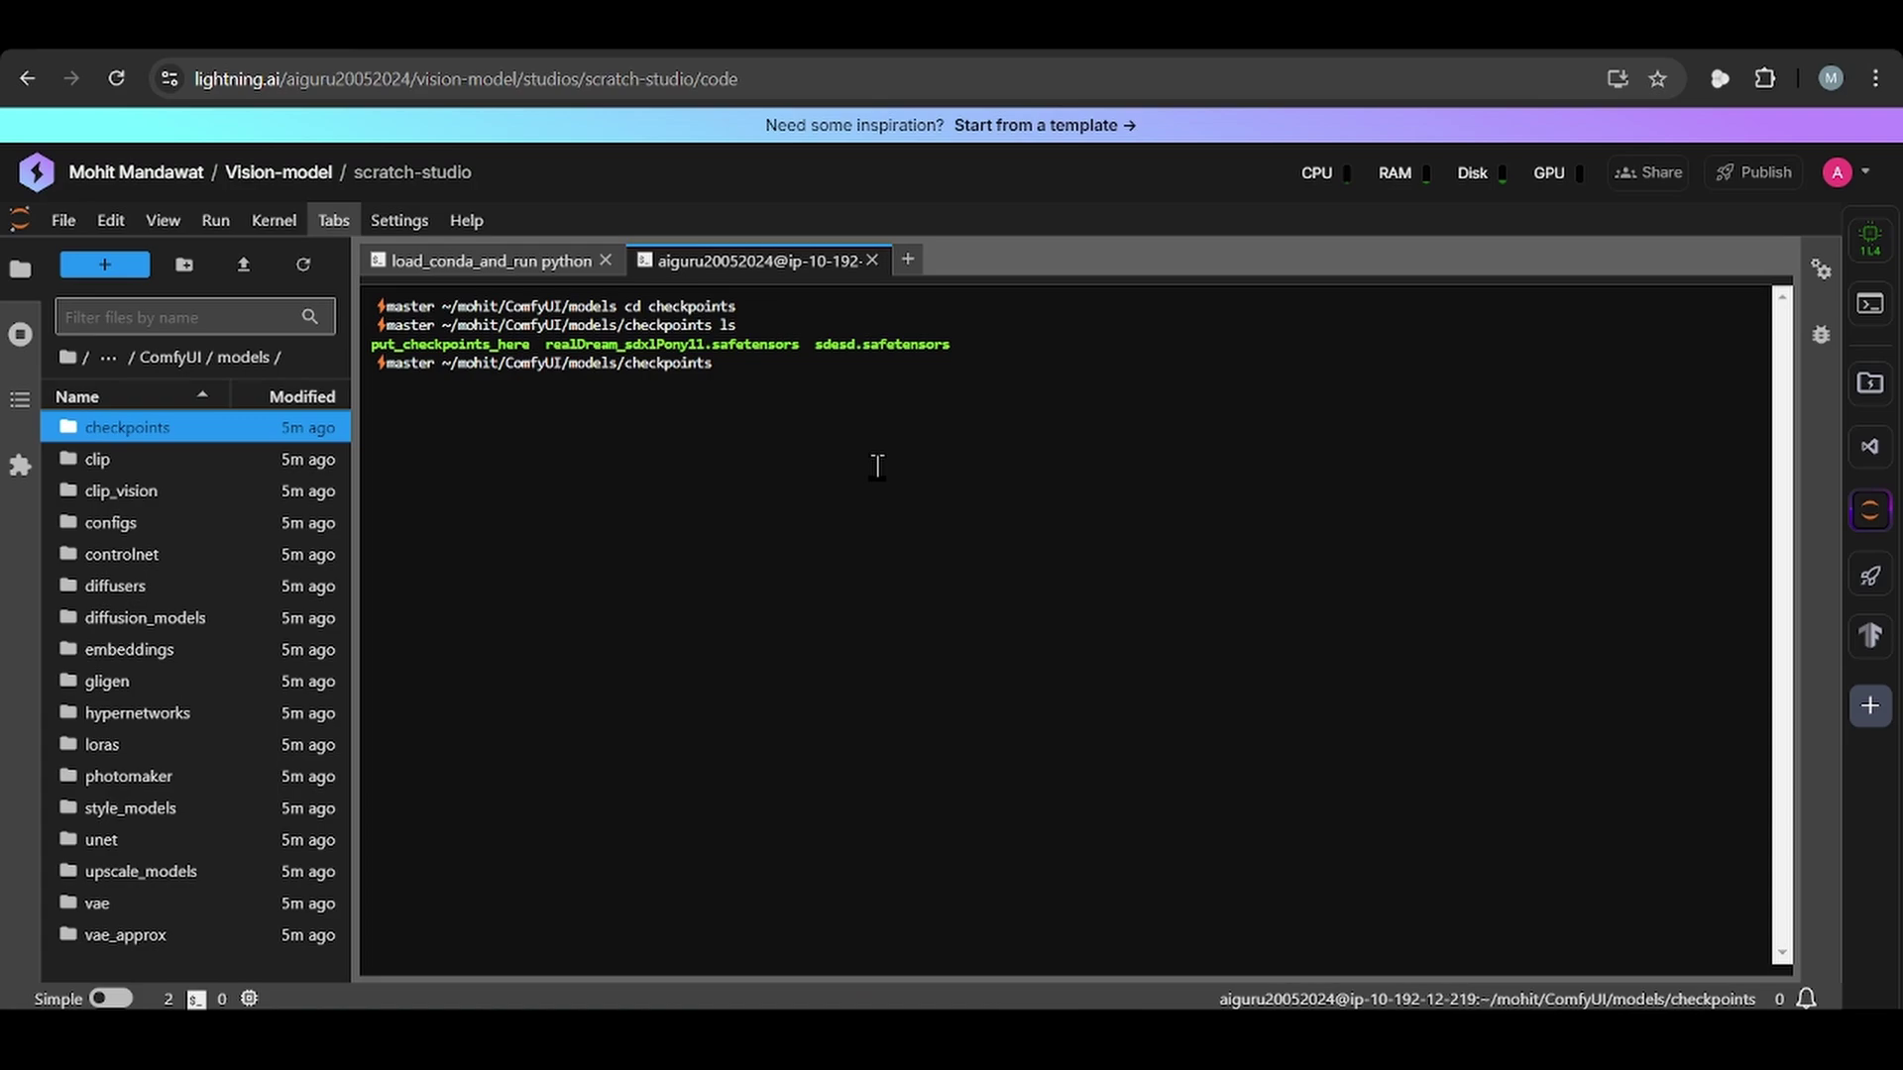
Download the Real Dream checkpoint with wget and the pasted Civitai link.
type("wget")
type("https://civitai.com/api/download/models/712448\\?type\\=Model\\&format\\=SafeTensor\\&size\\=pruned\\&fp\\=fp16")
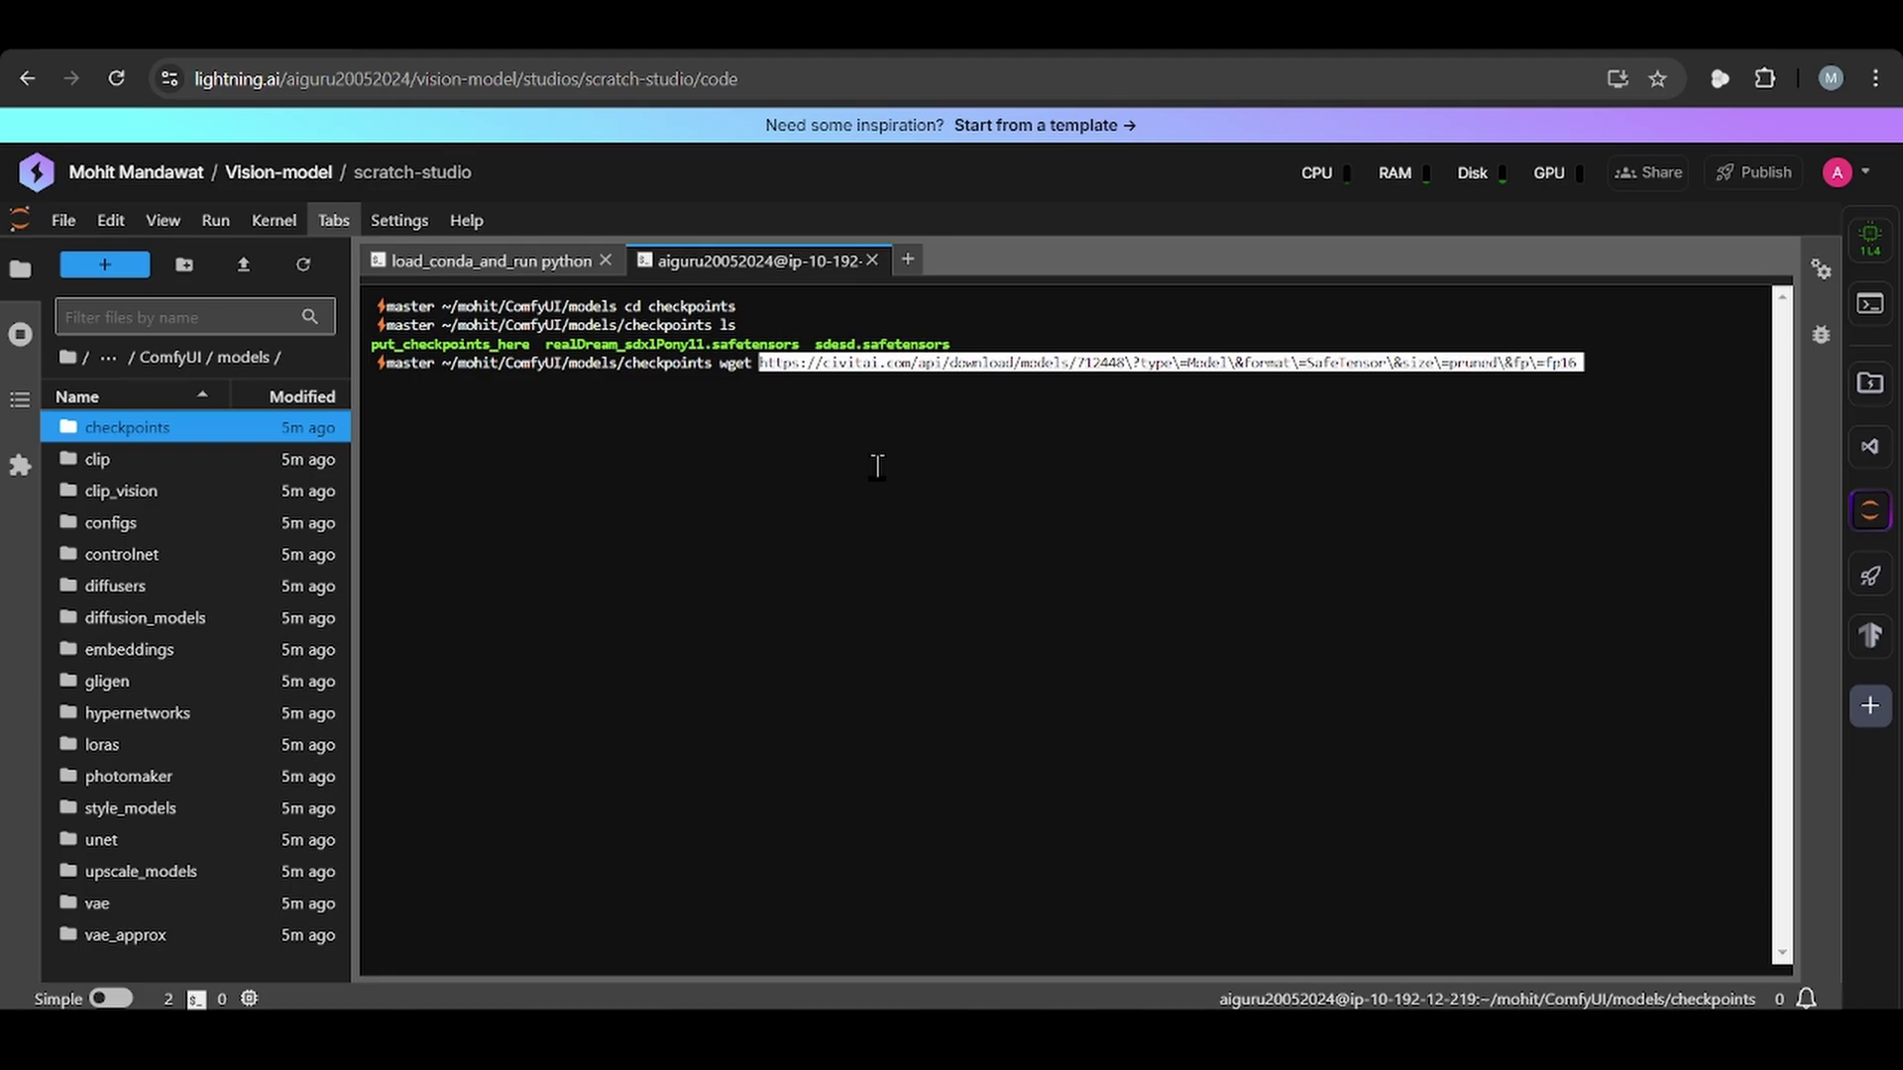
key("Return")
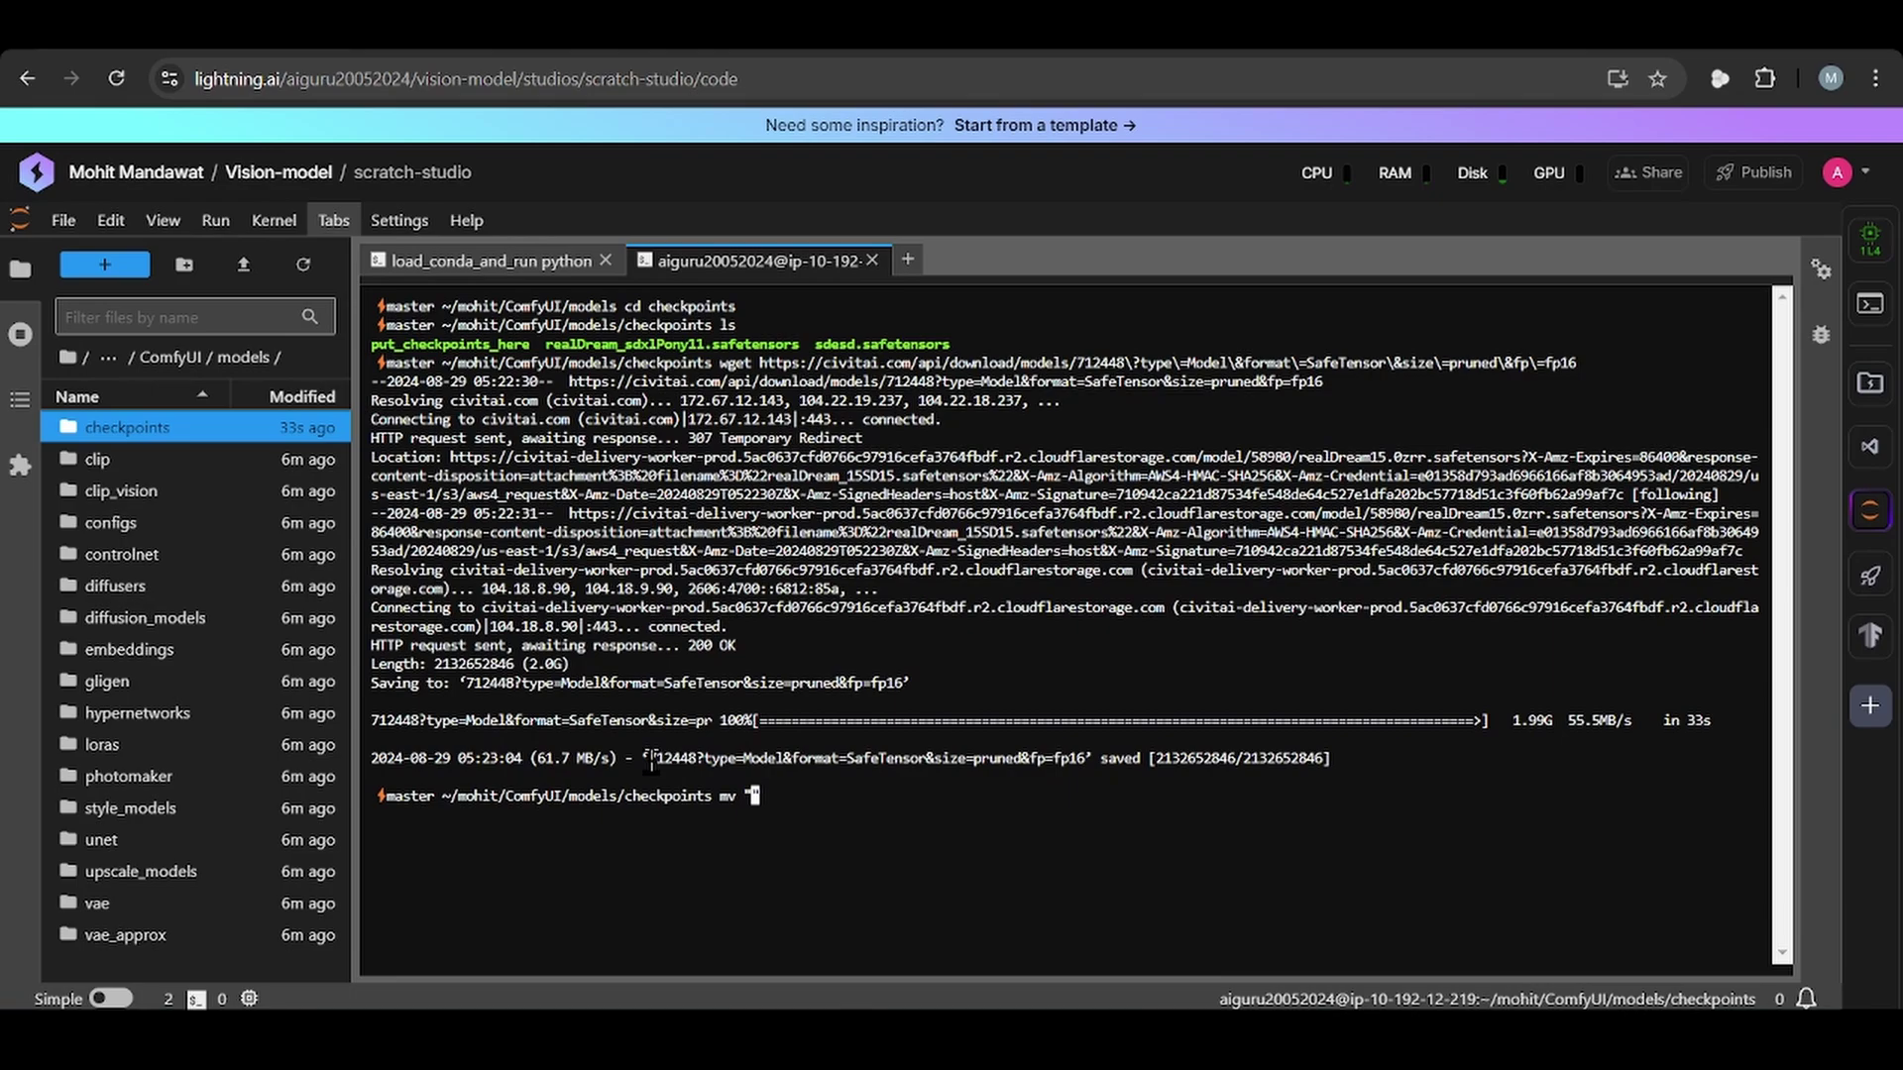
Rename the downloaded file to aasdsdf.safetensors with mv, then list the folder to confirm.
left_click_drag(648, 758, 1086, 763)
key("ctrl+c")
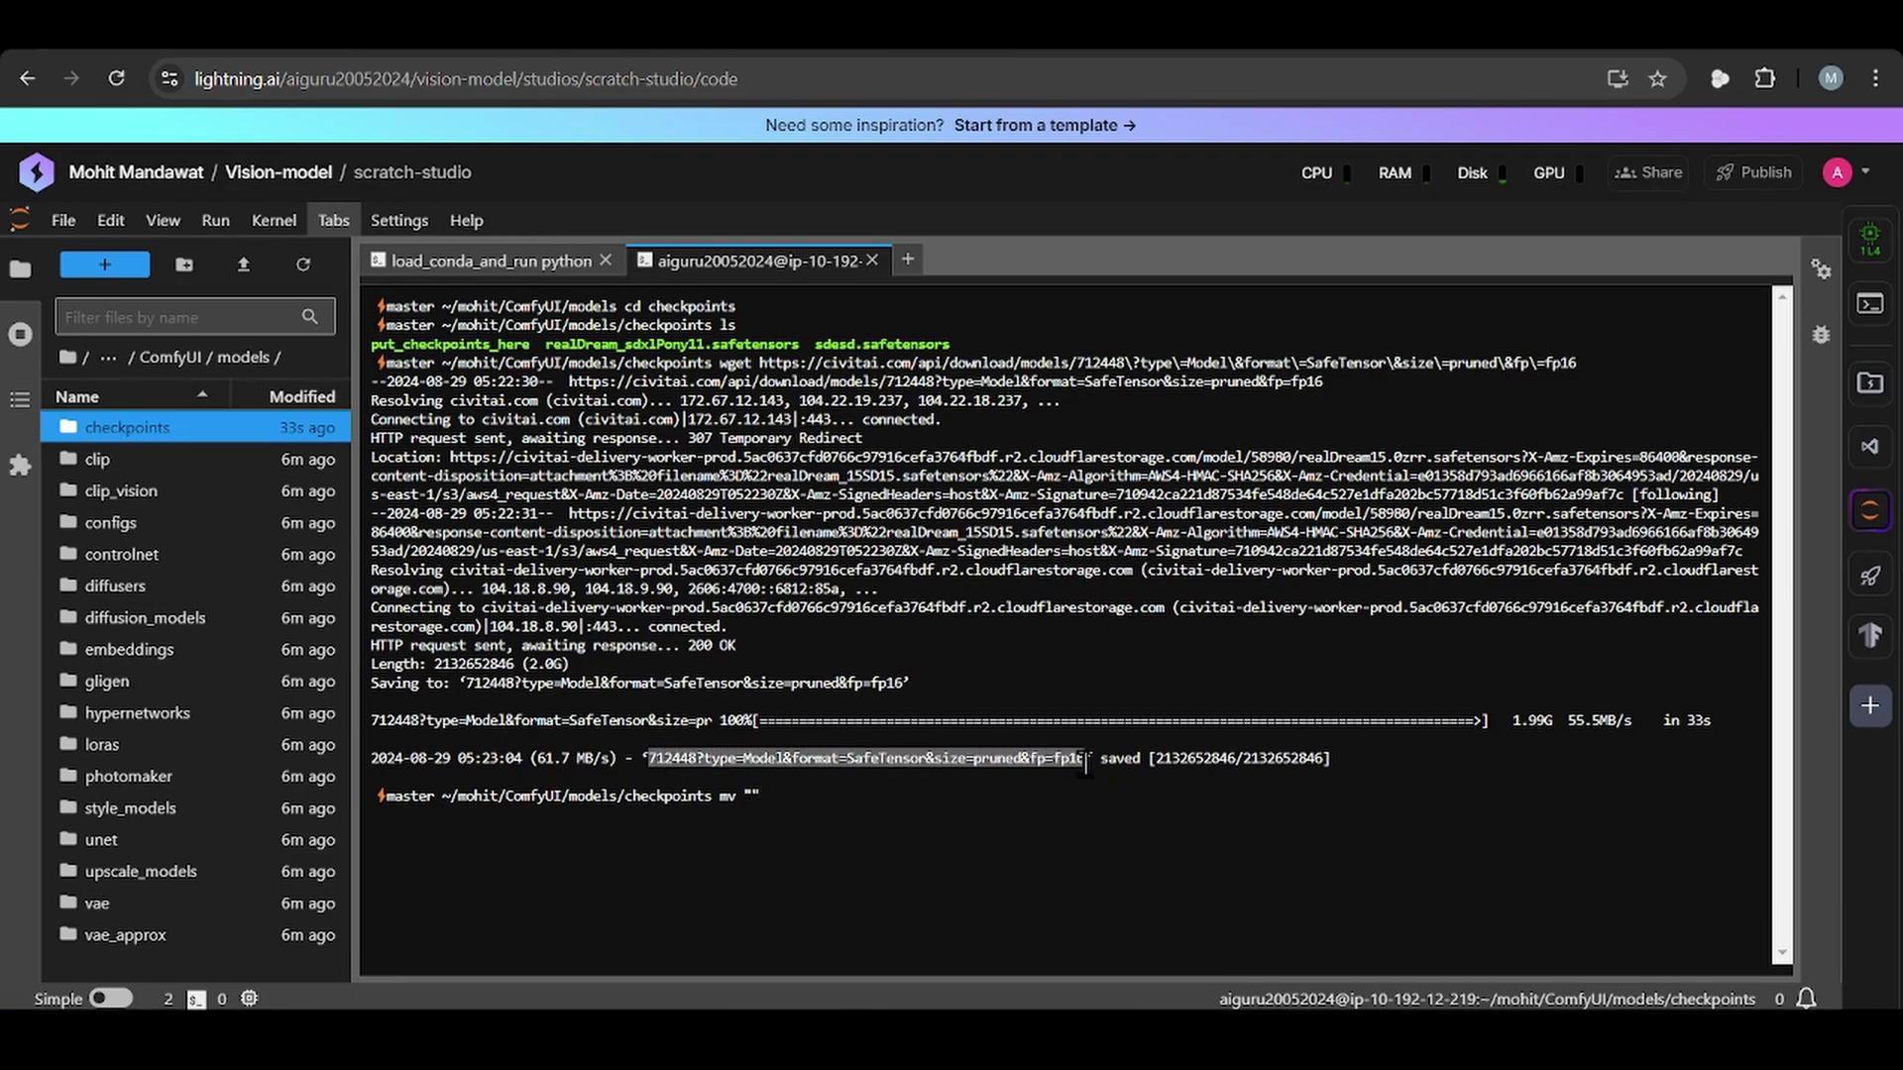
left_click(756, 800)
key("ctrl+v")
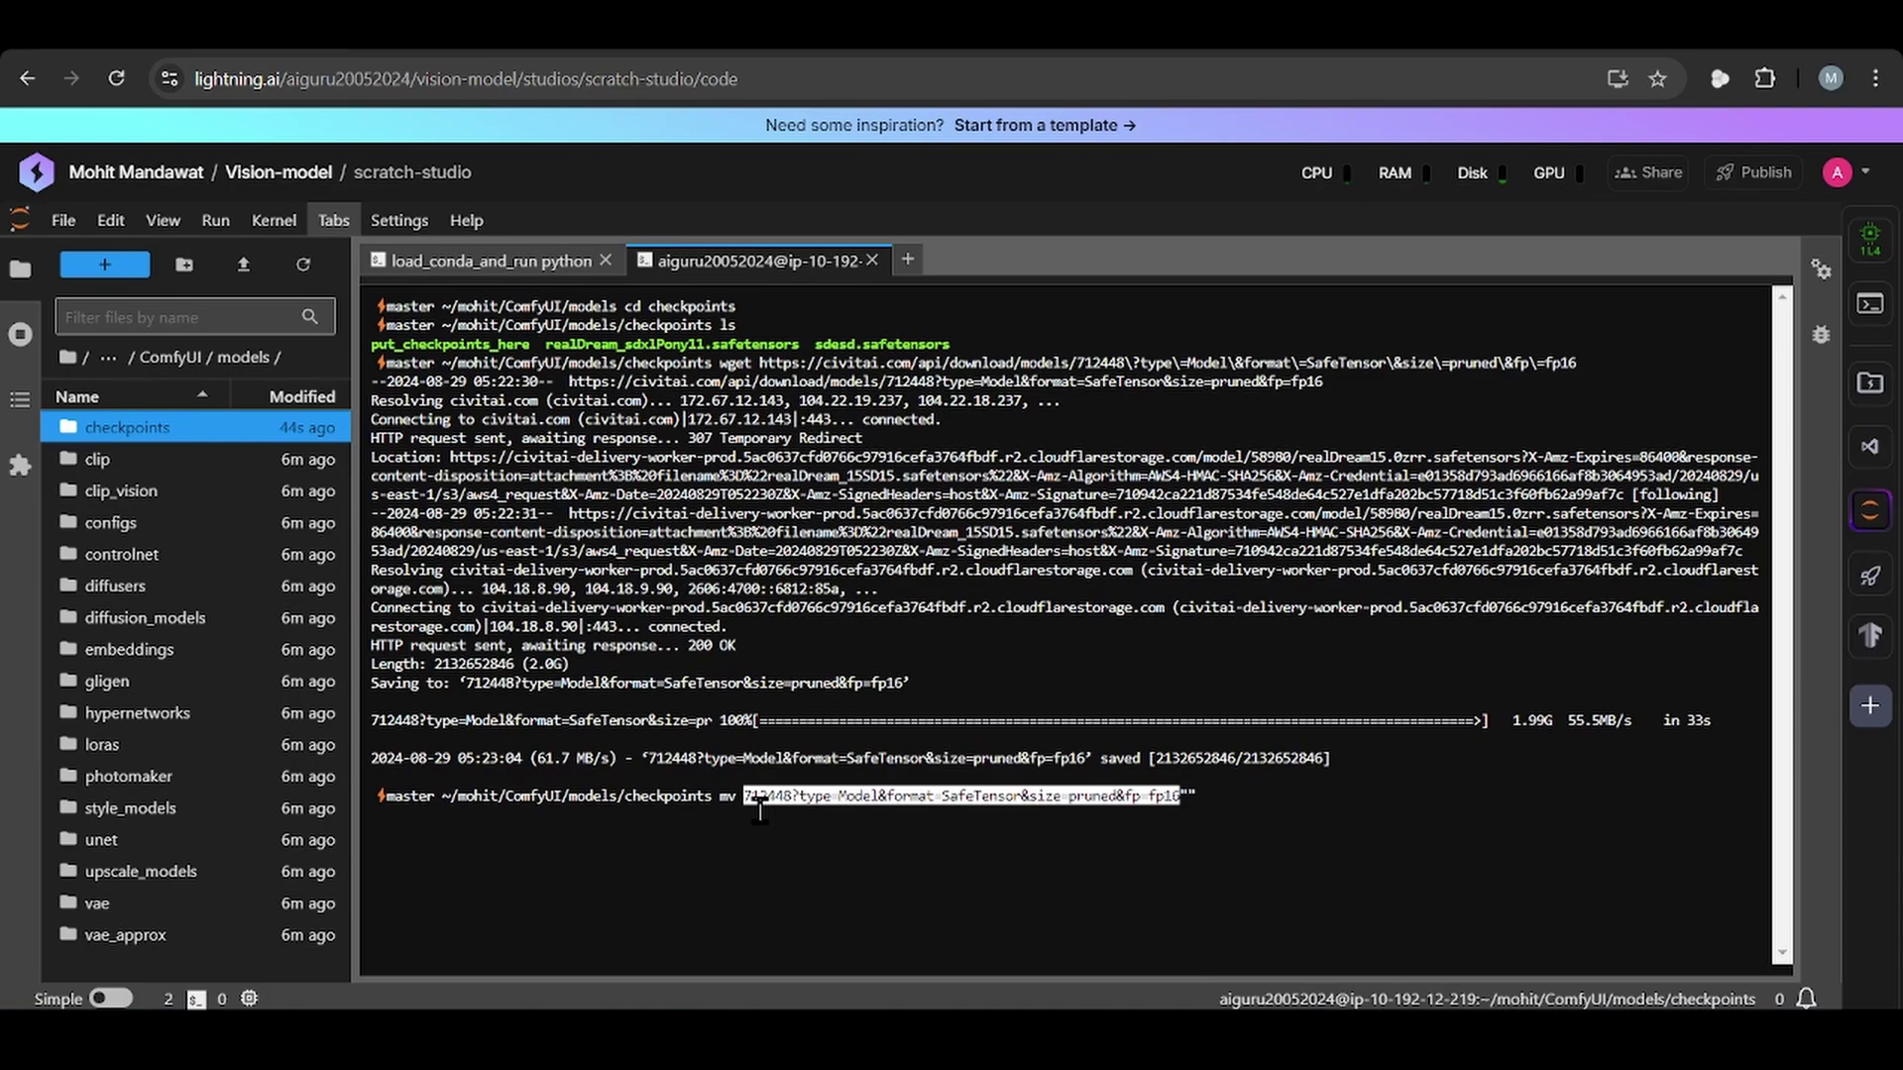
key("Left")
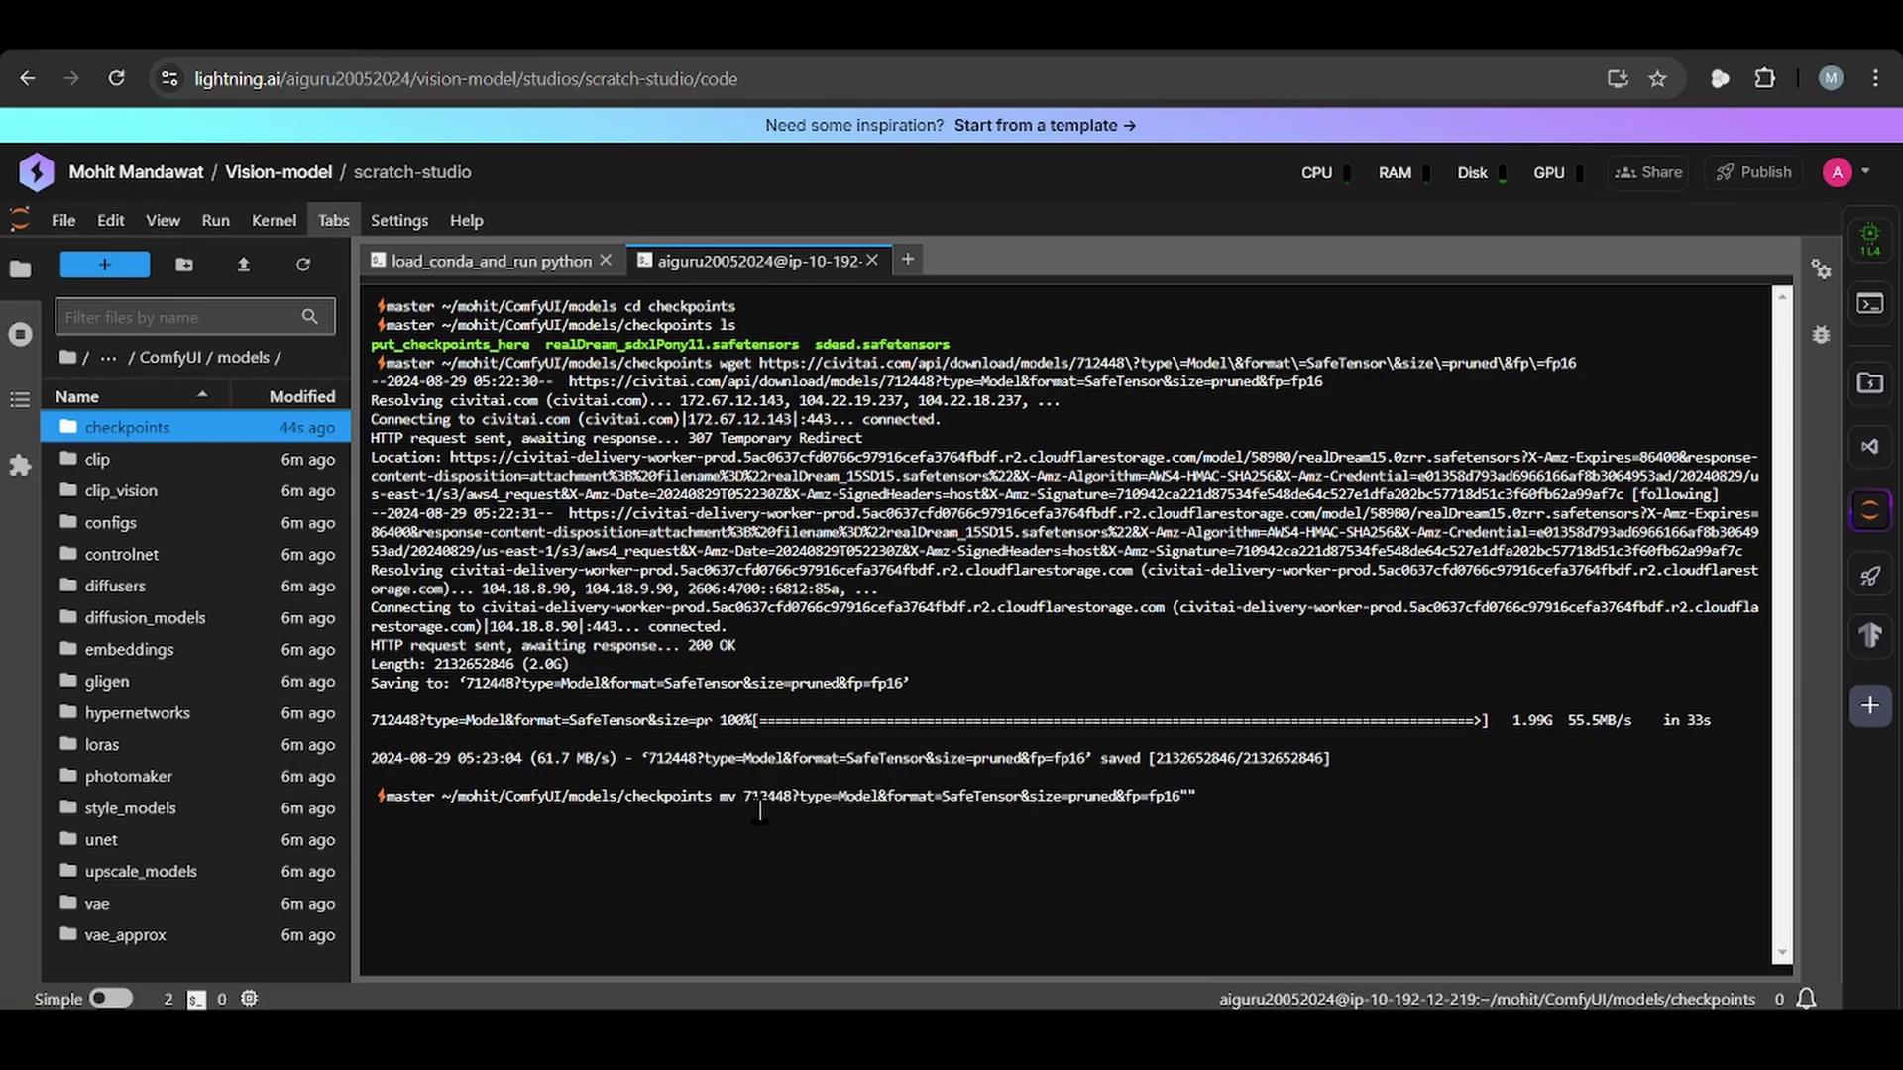
key("Left")
key("Left")
key("Left")
key("Left")
key("Left")
key("Left")
key("Left")
key("Left")
key("Left")
key("Left")
key("Left")
key("Left")
key("Left")
key("Left")
key("Left")
key("Left")
key("Left")
key("Left")
key("Left")
key("Left")
type("\"")
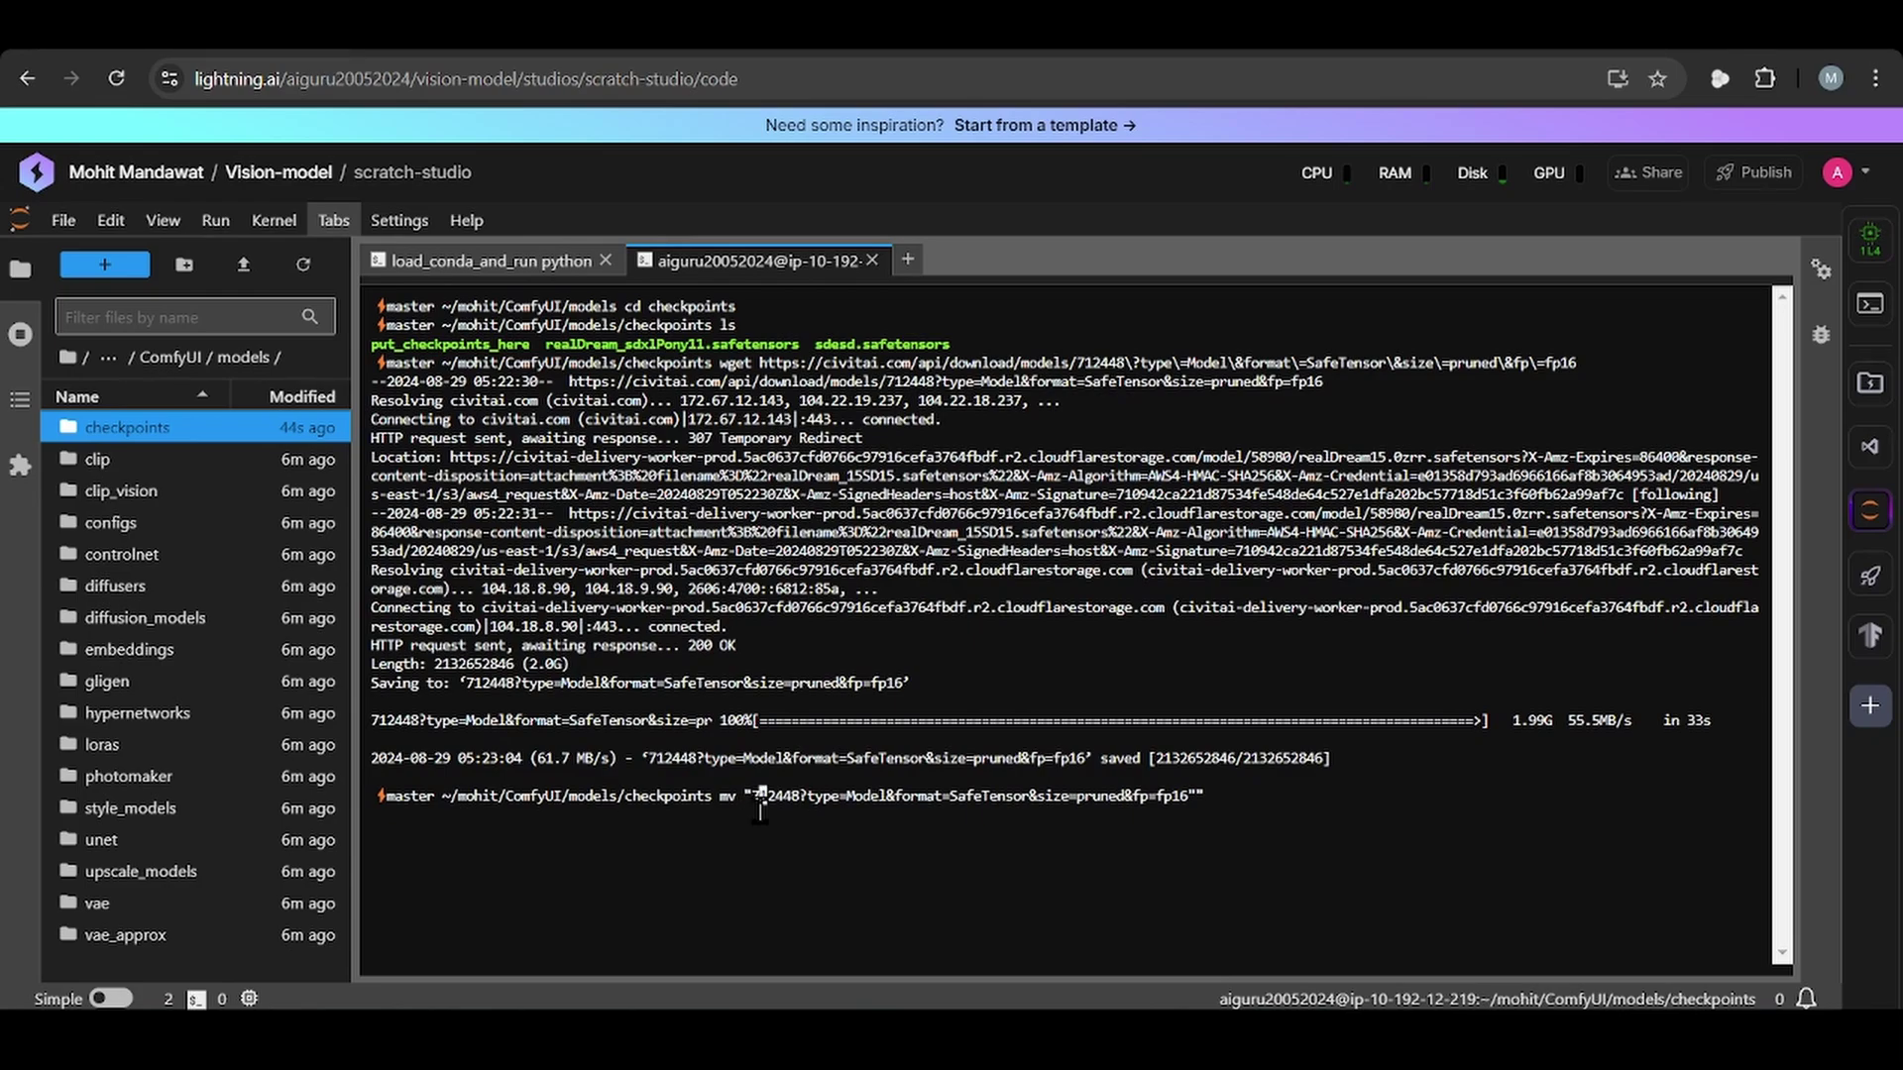
key("Right")
key("Right")
key("Right")
key("Right")
key("Right")
key("Right")
key("Right")
key("Right")
key("Right")
key("Right")
key("Right")
key("Right")
key("Right")
key("Right")
key("Right")
key("Right")
key("Right")
key("Right")
key("Right")
key("Right")
type("aasdsdf.safre")
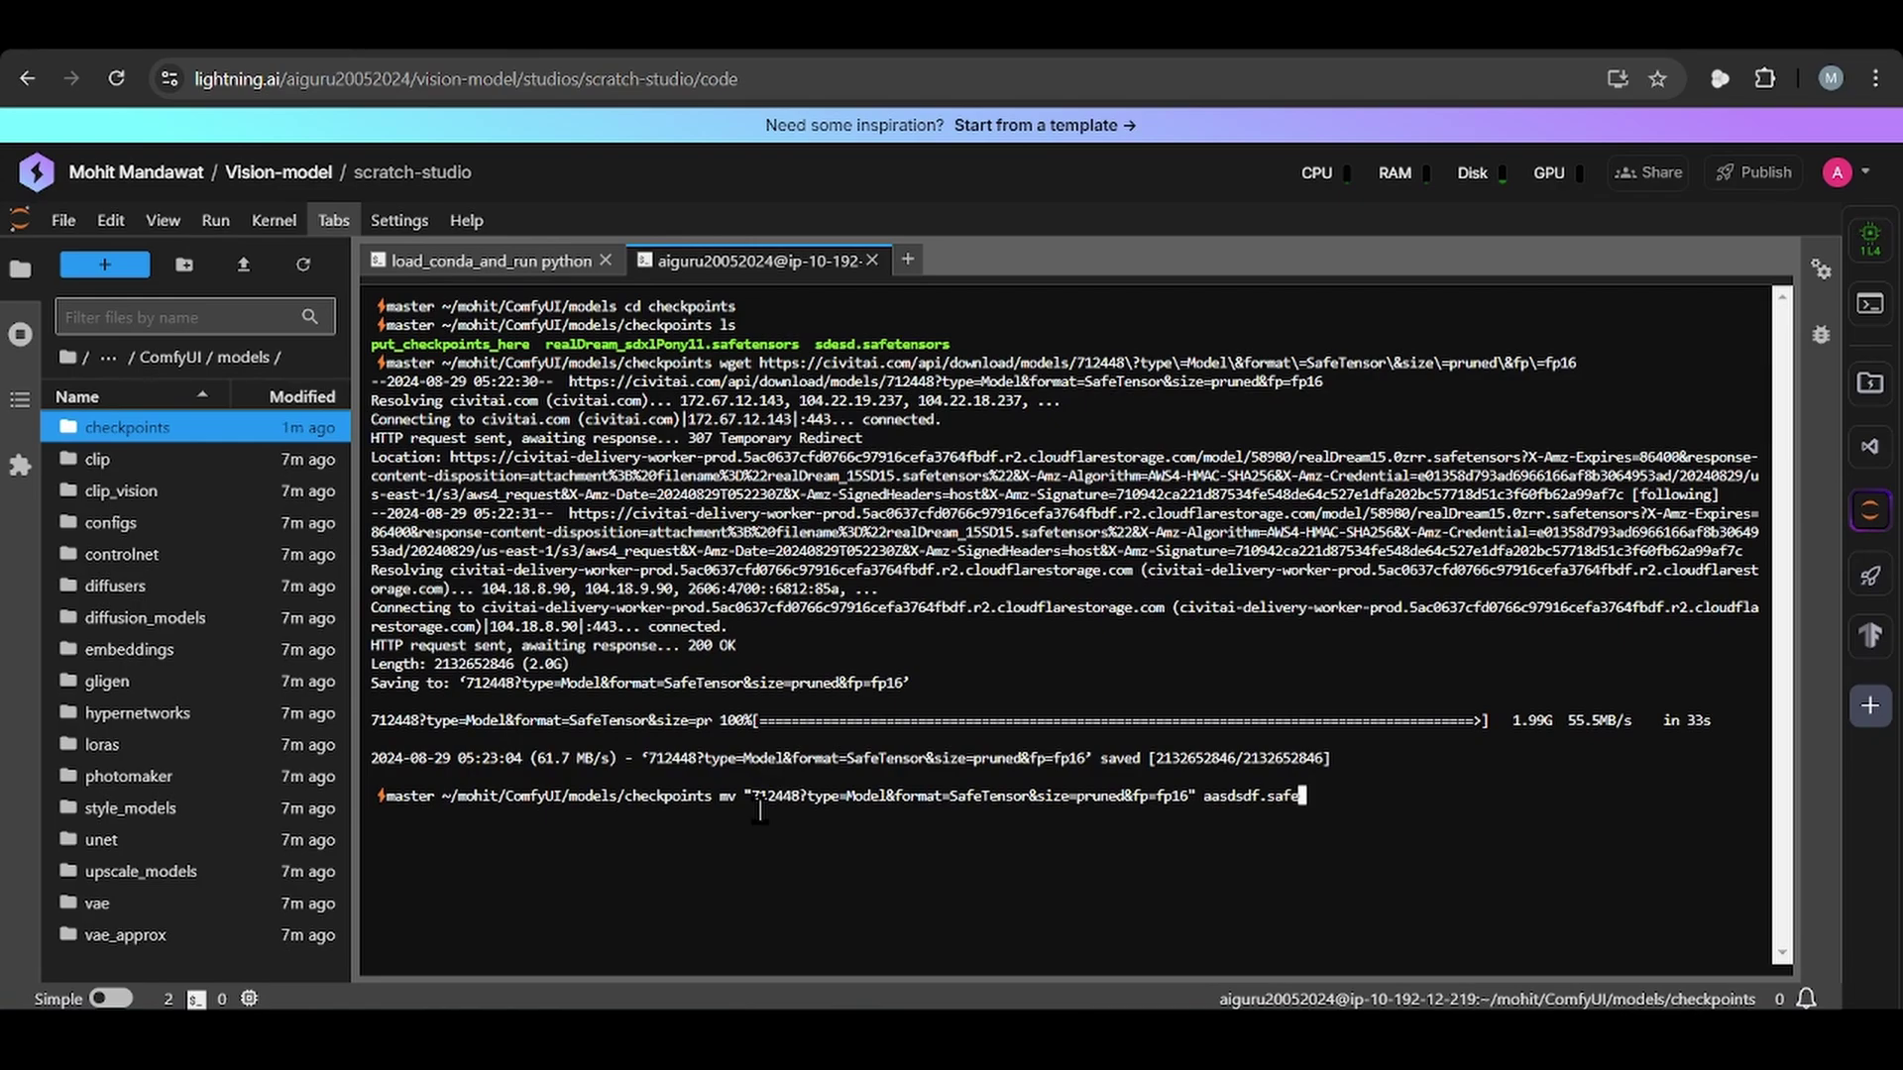
type("nsors")
key("Return")
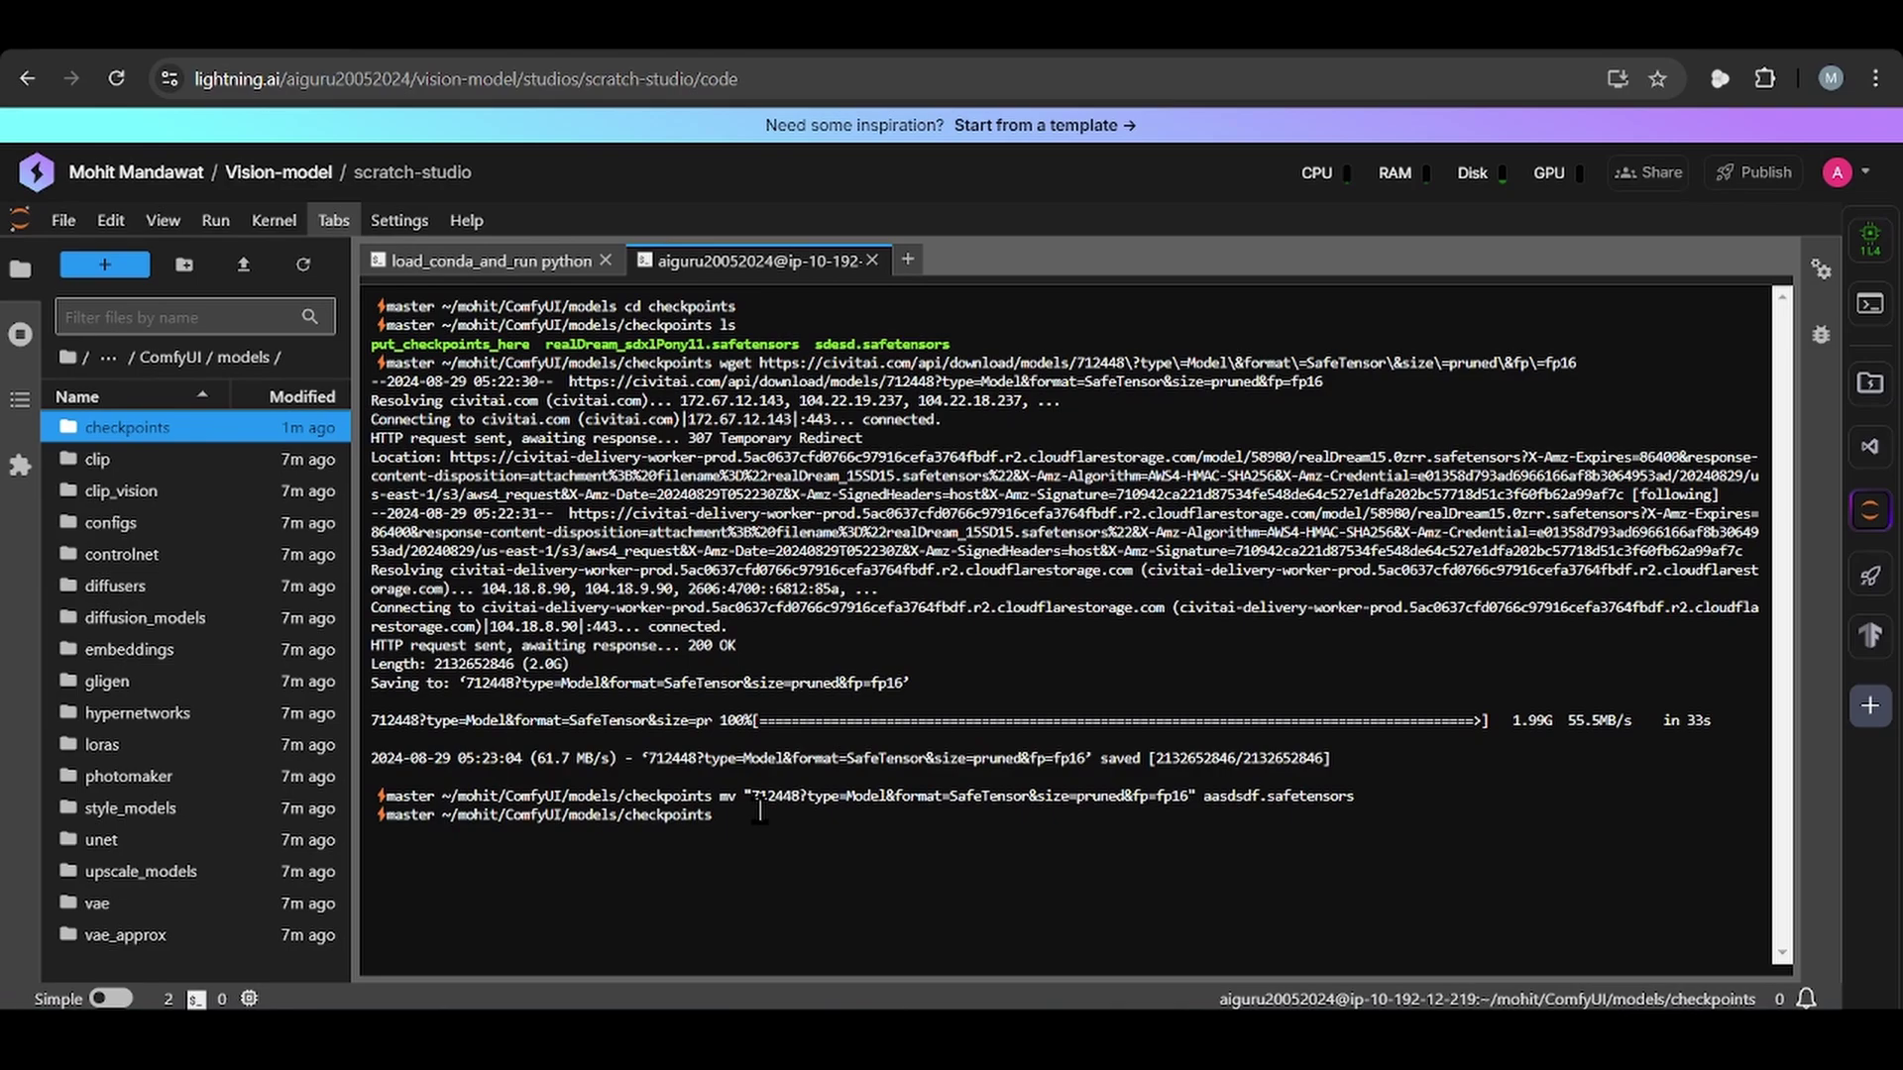
key("Return")
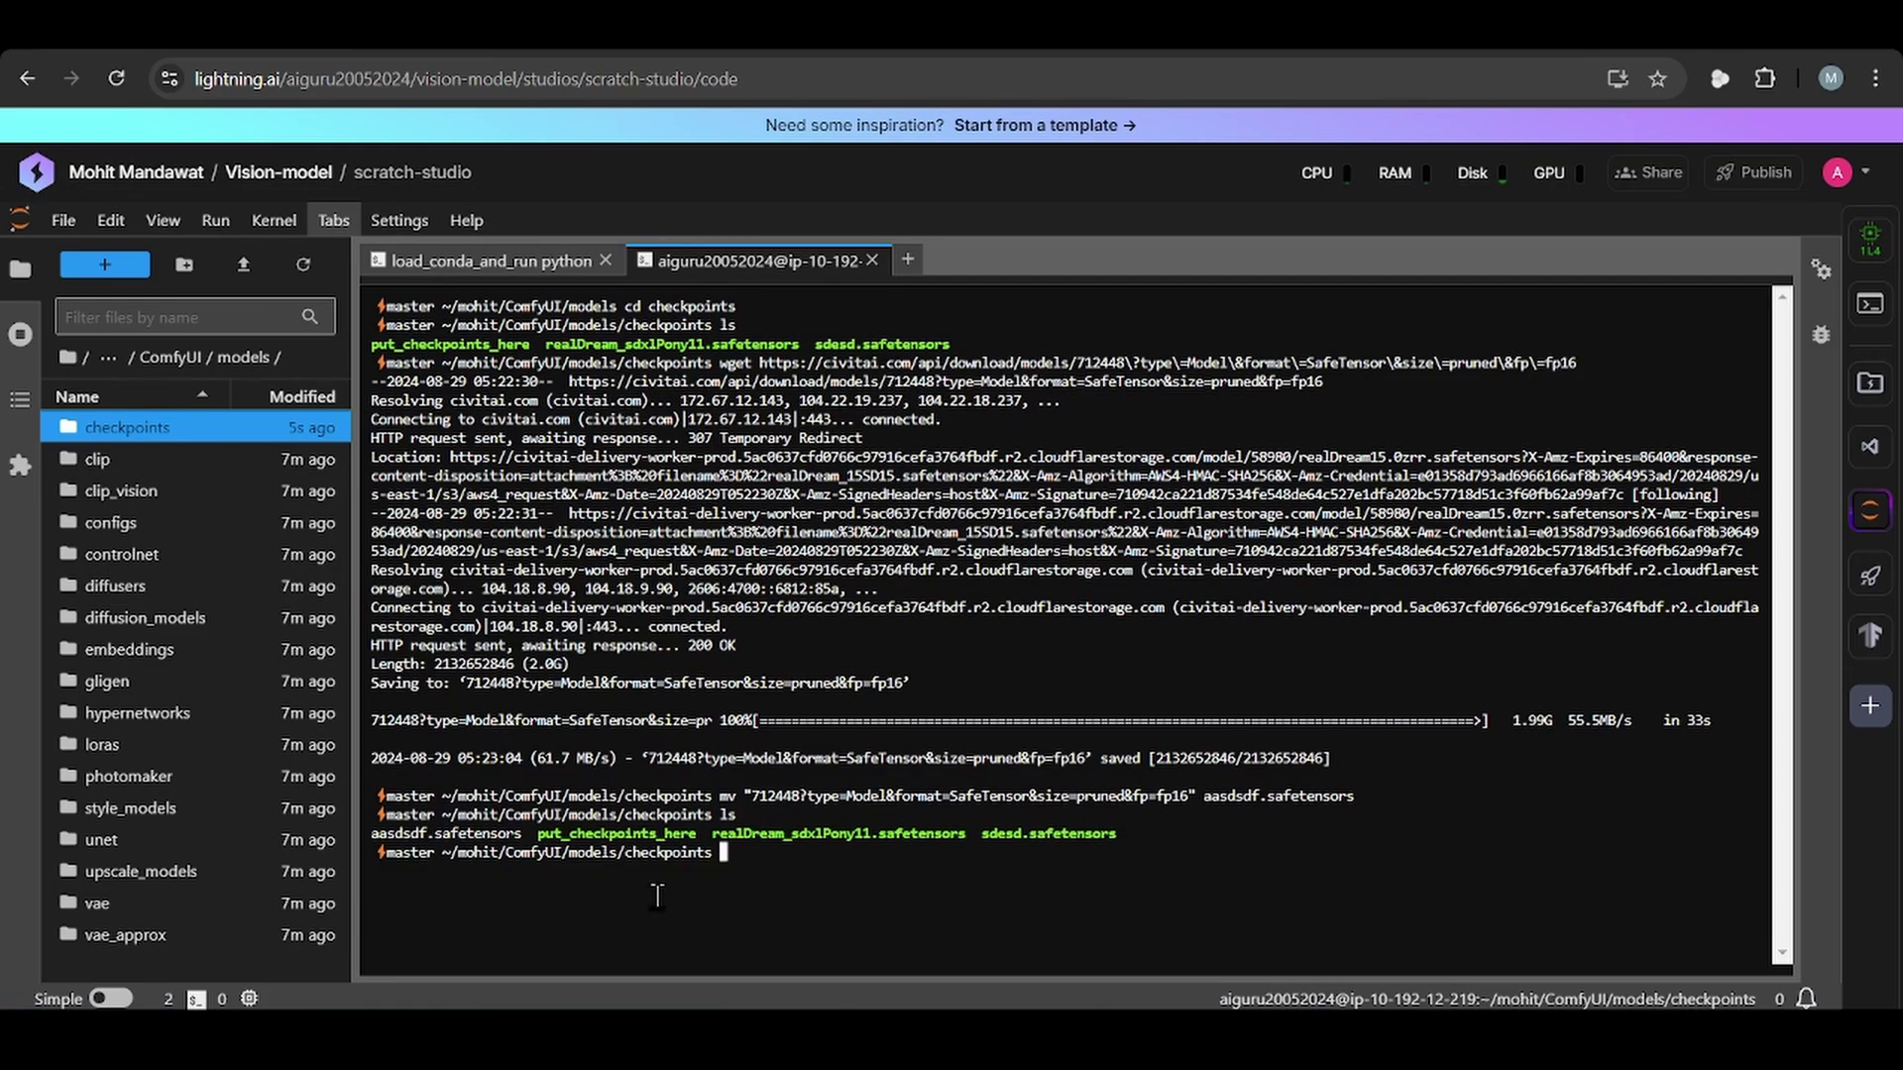
Add a Load Checkpoint node, refresh its checkpoint list, and move it further left.
left_click(705, 25)
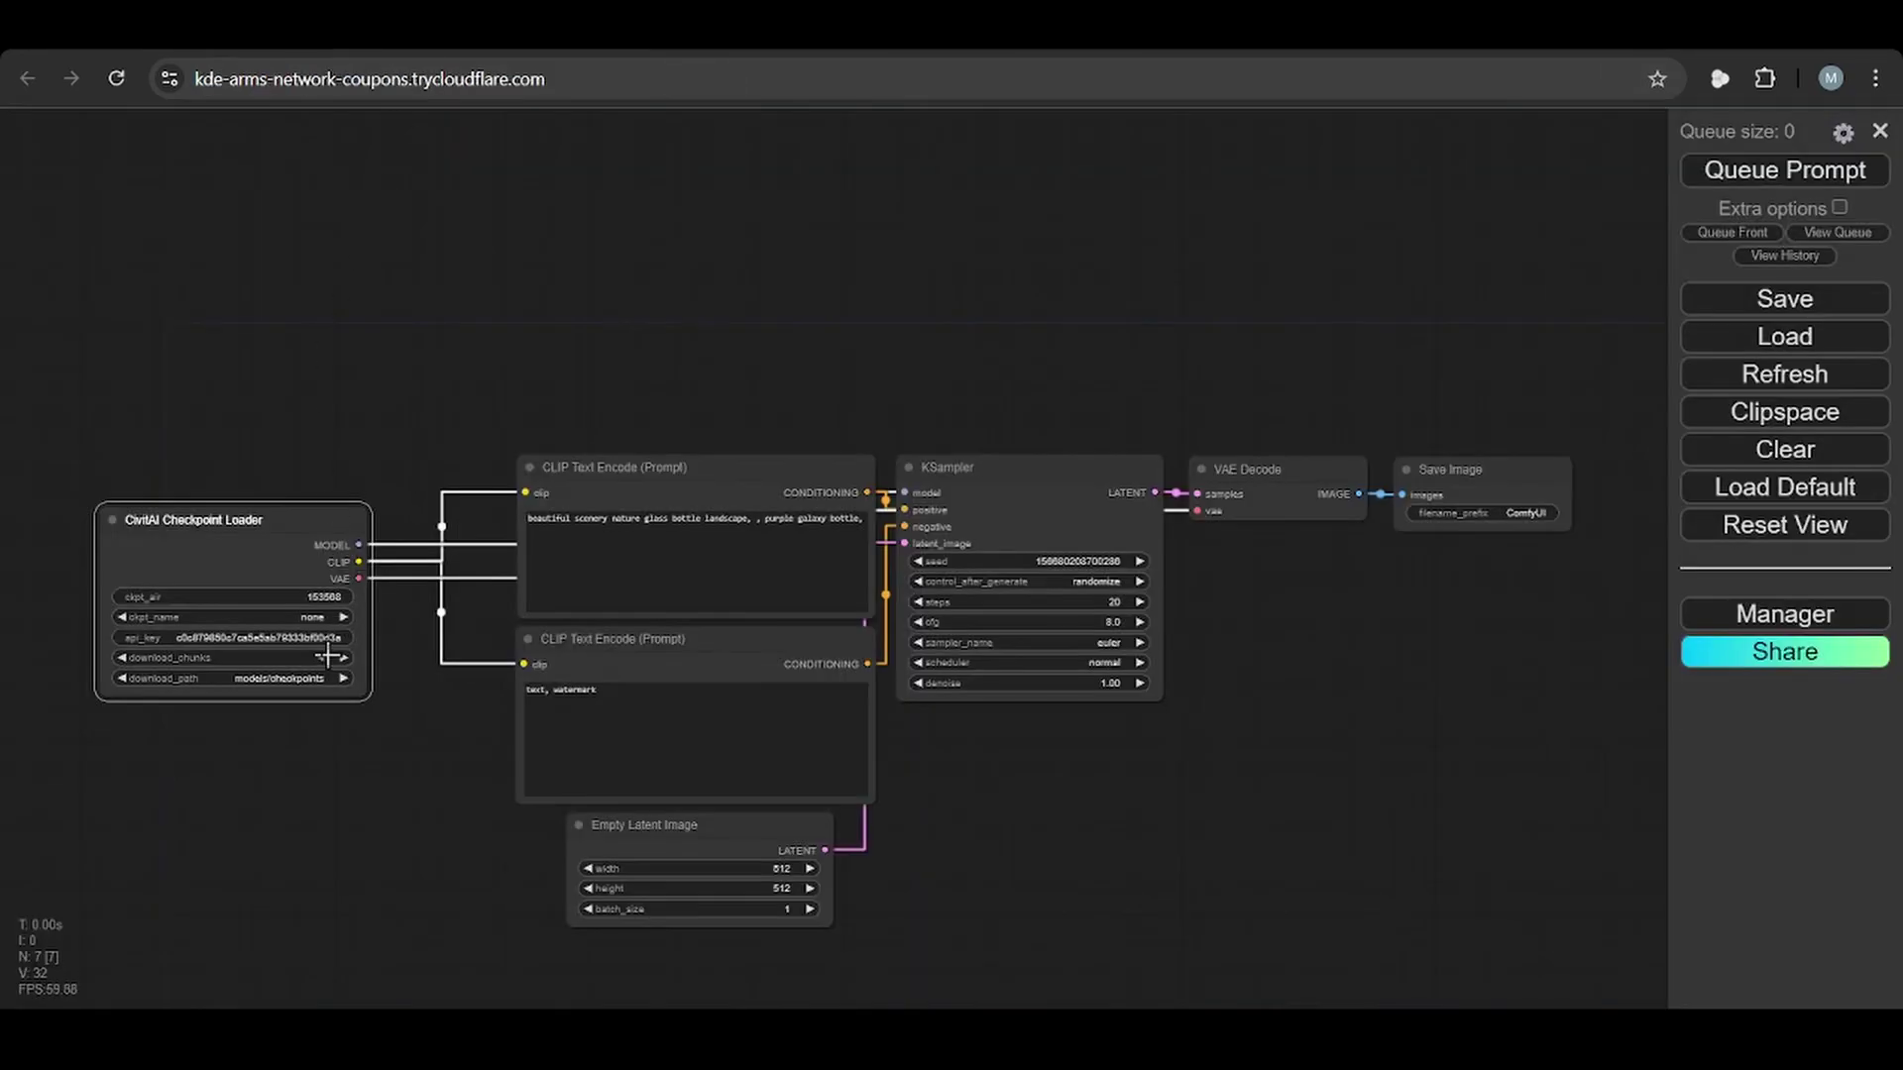
double_click(369, 822)
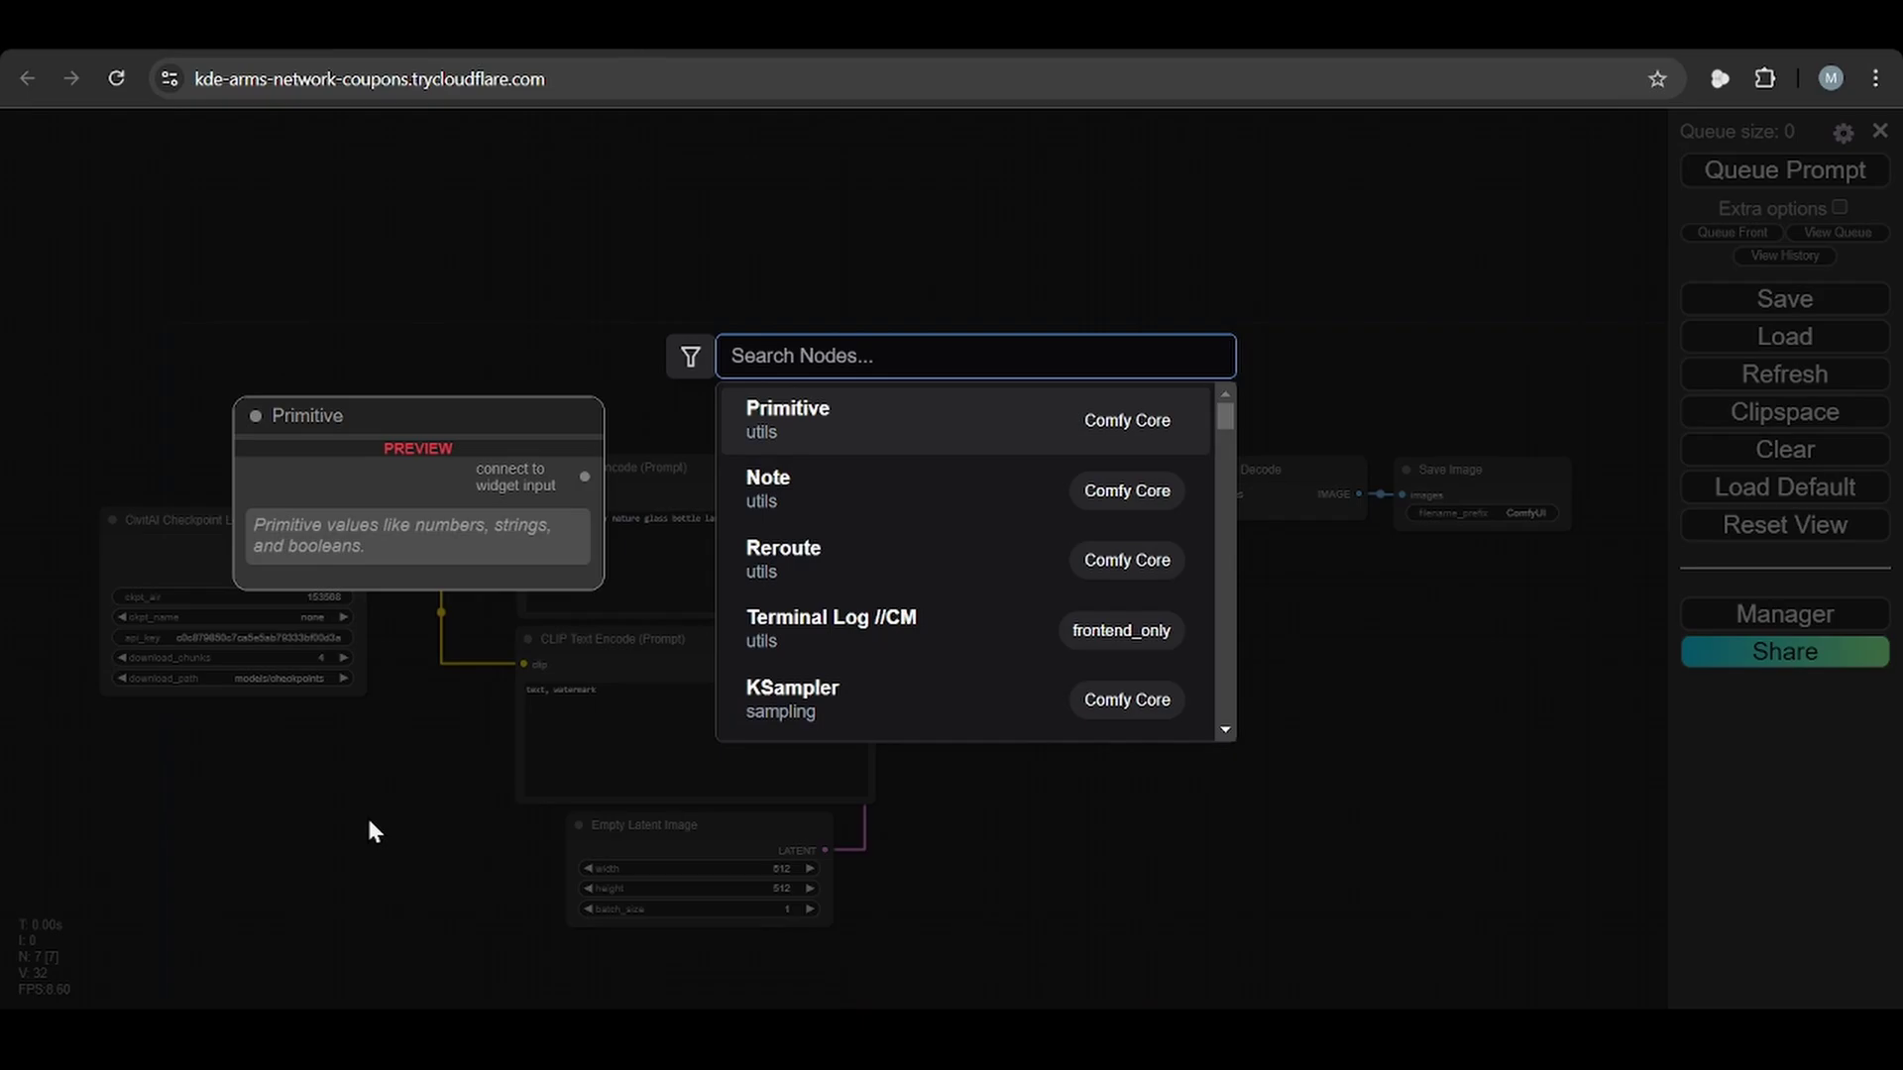
type("load")
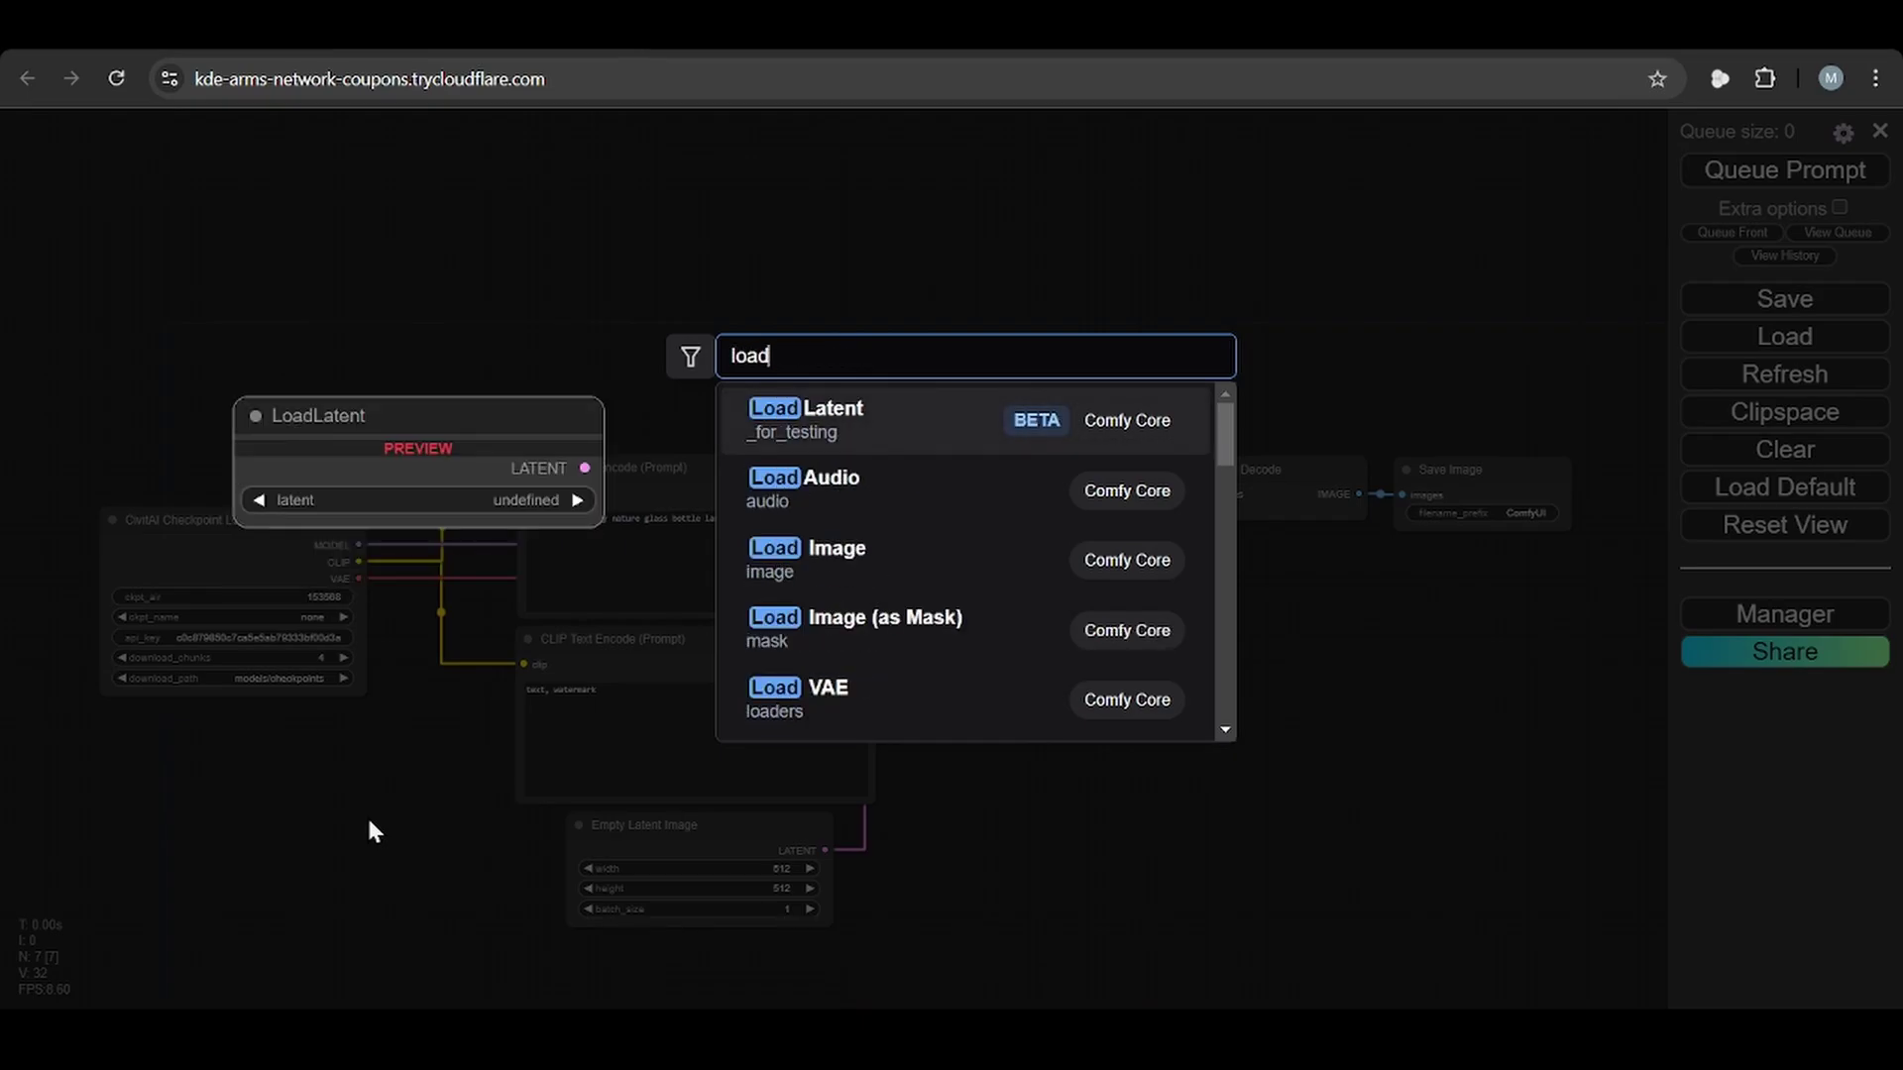
type("c")
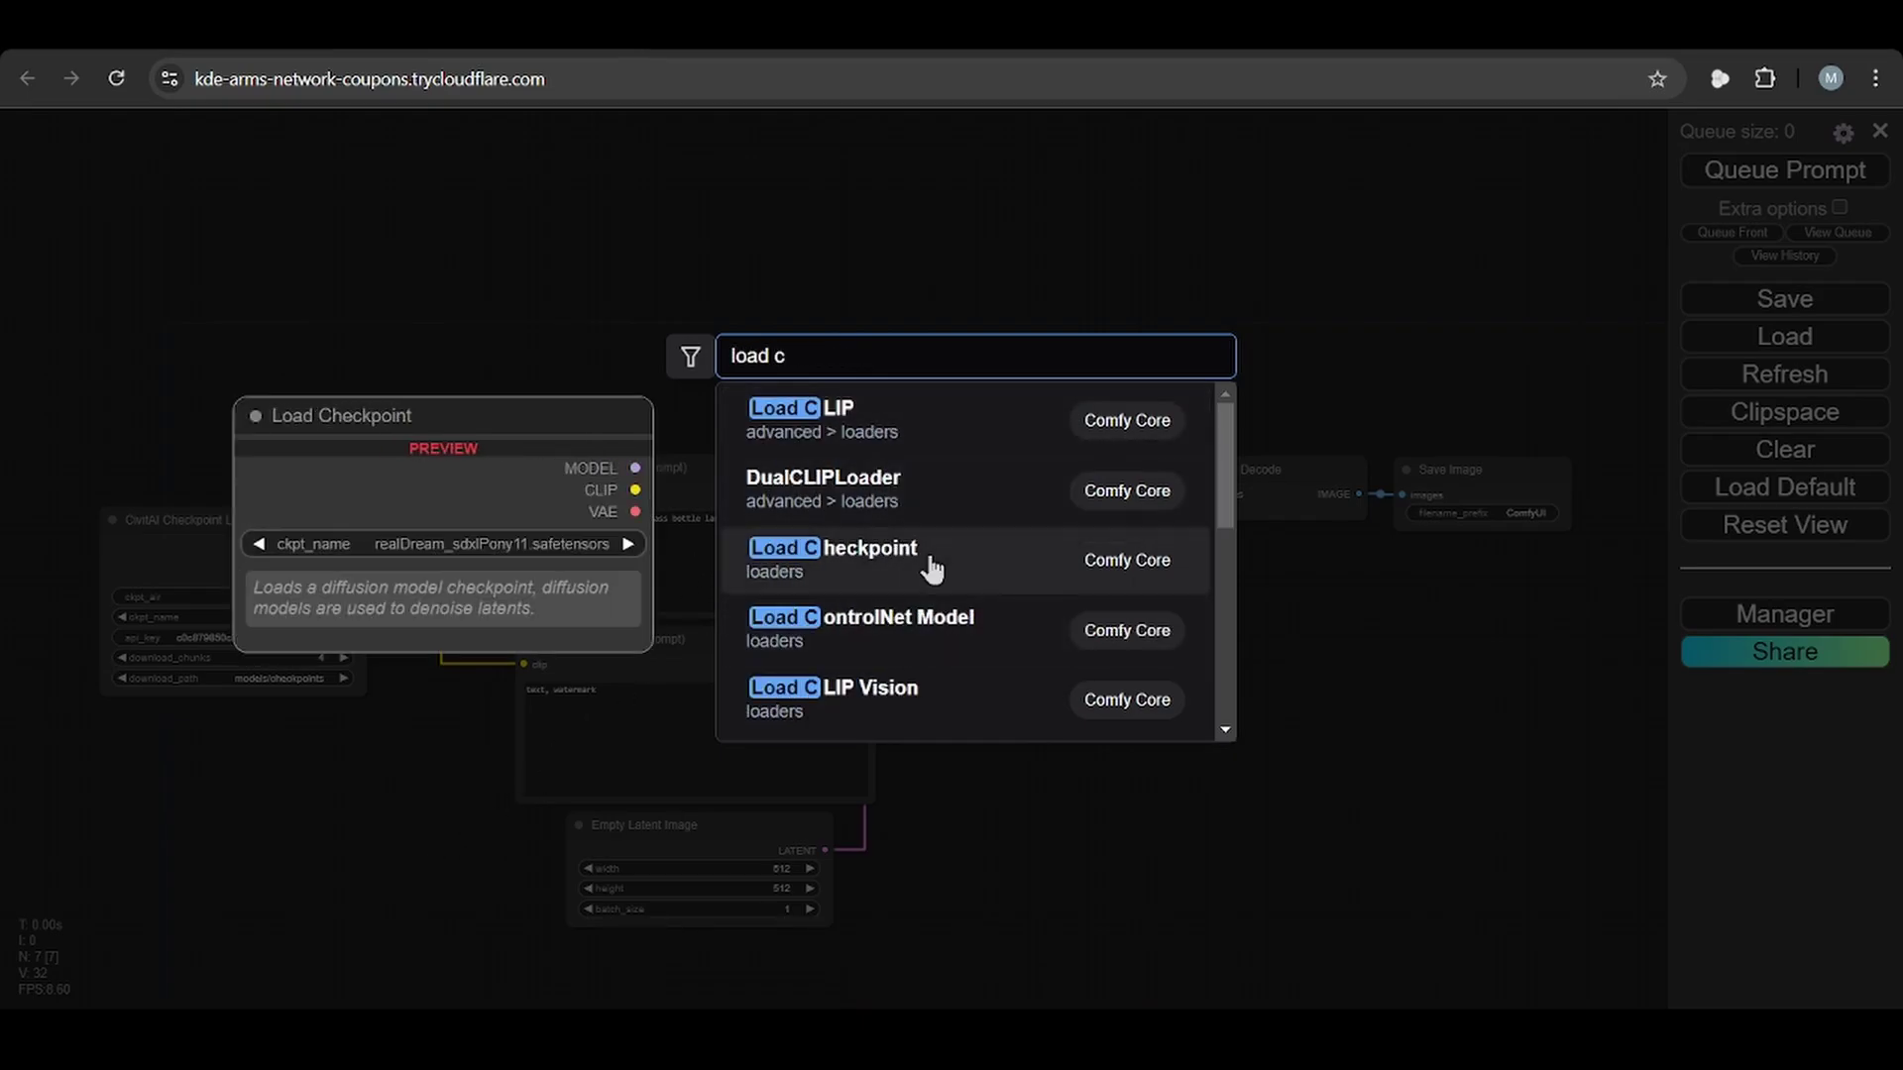
left_click(931, 568)
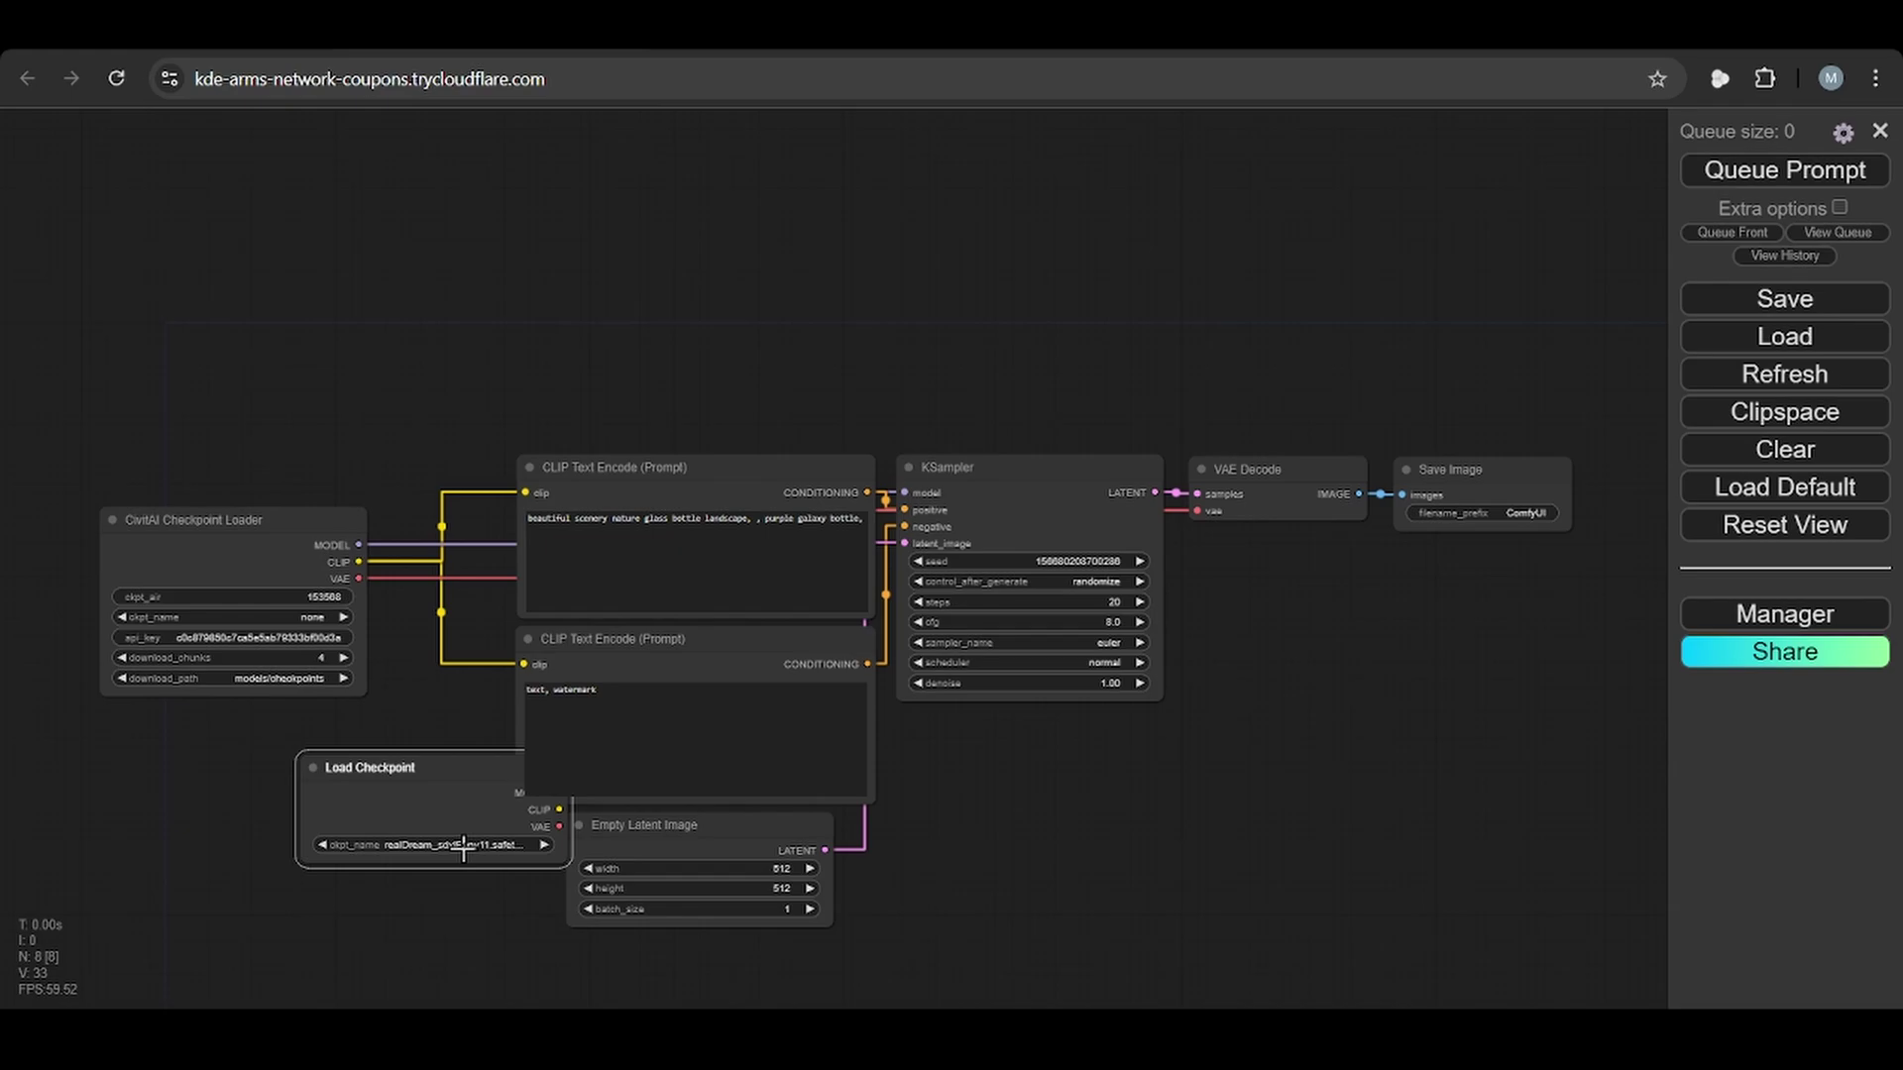
left_click(463, 847)
left_click(1779, 375)
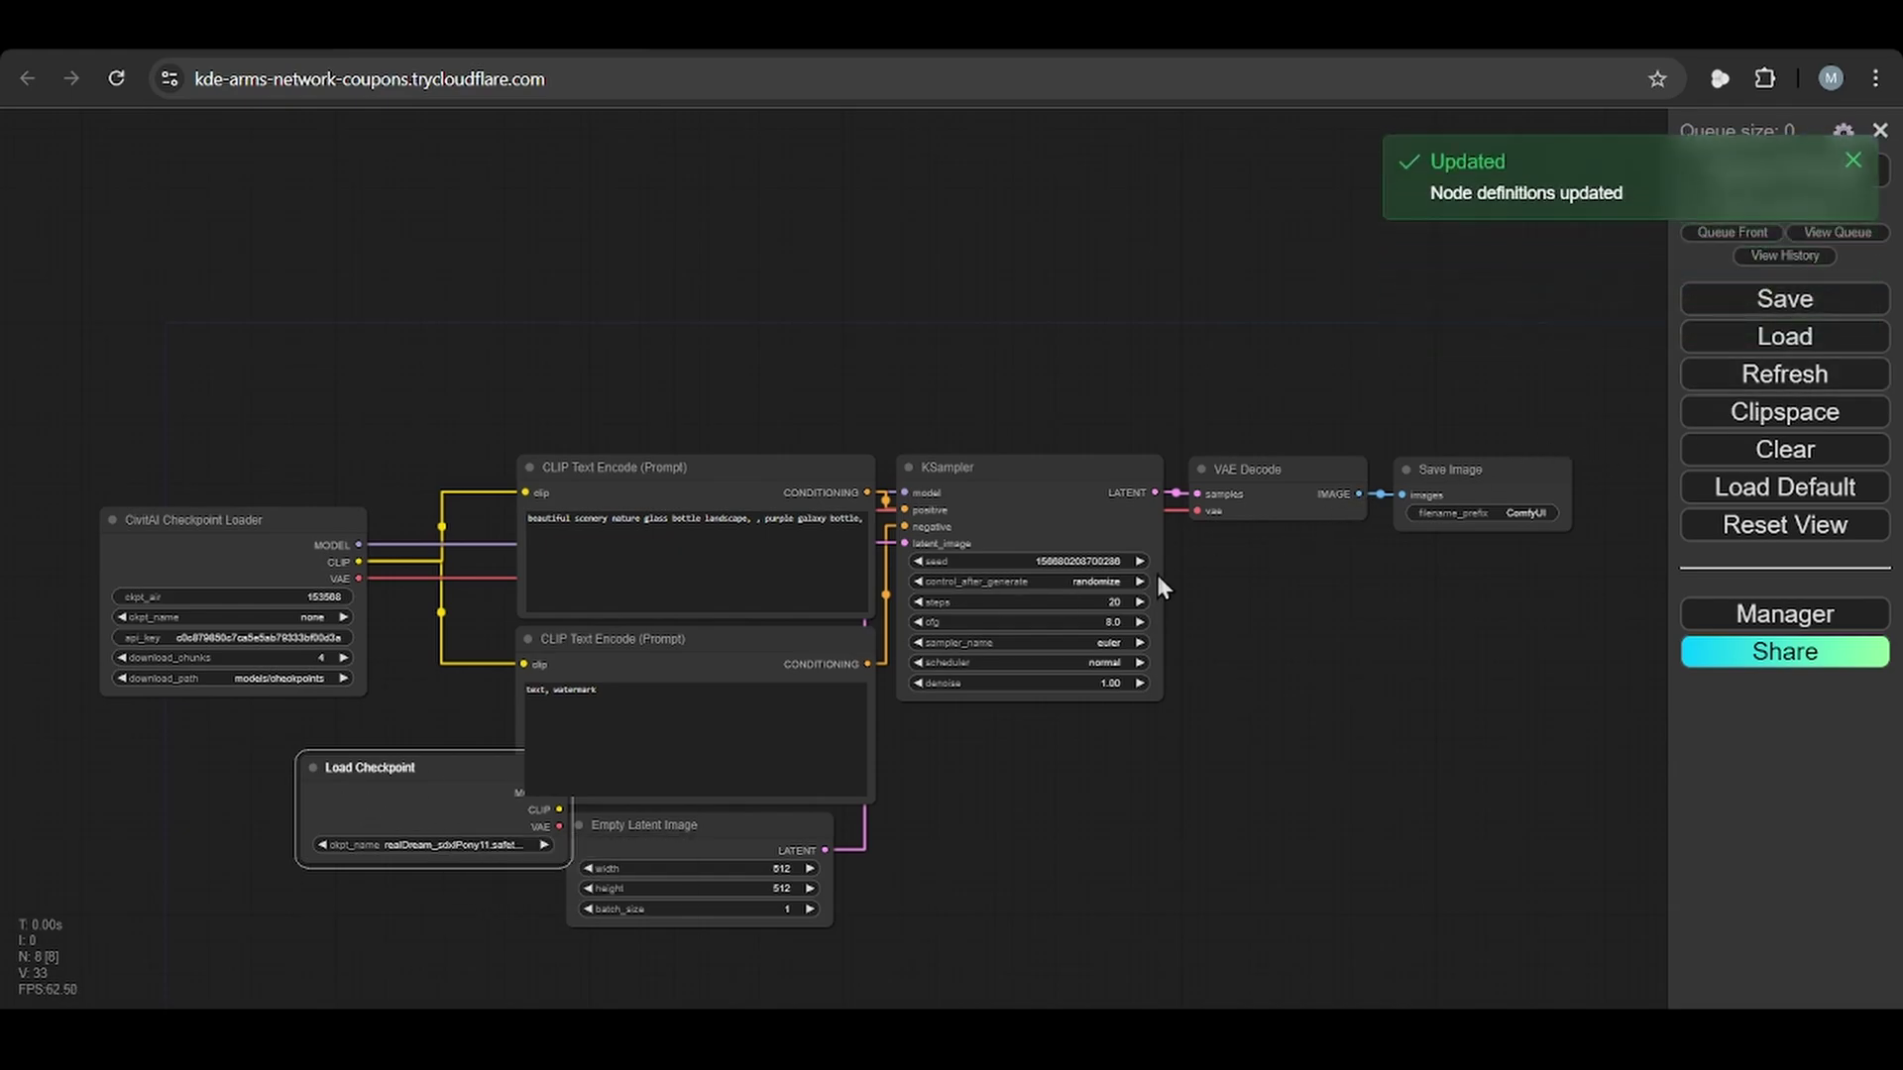
left_click(495, 846)
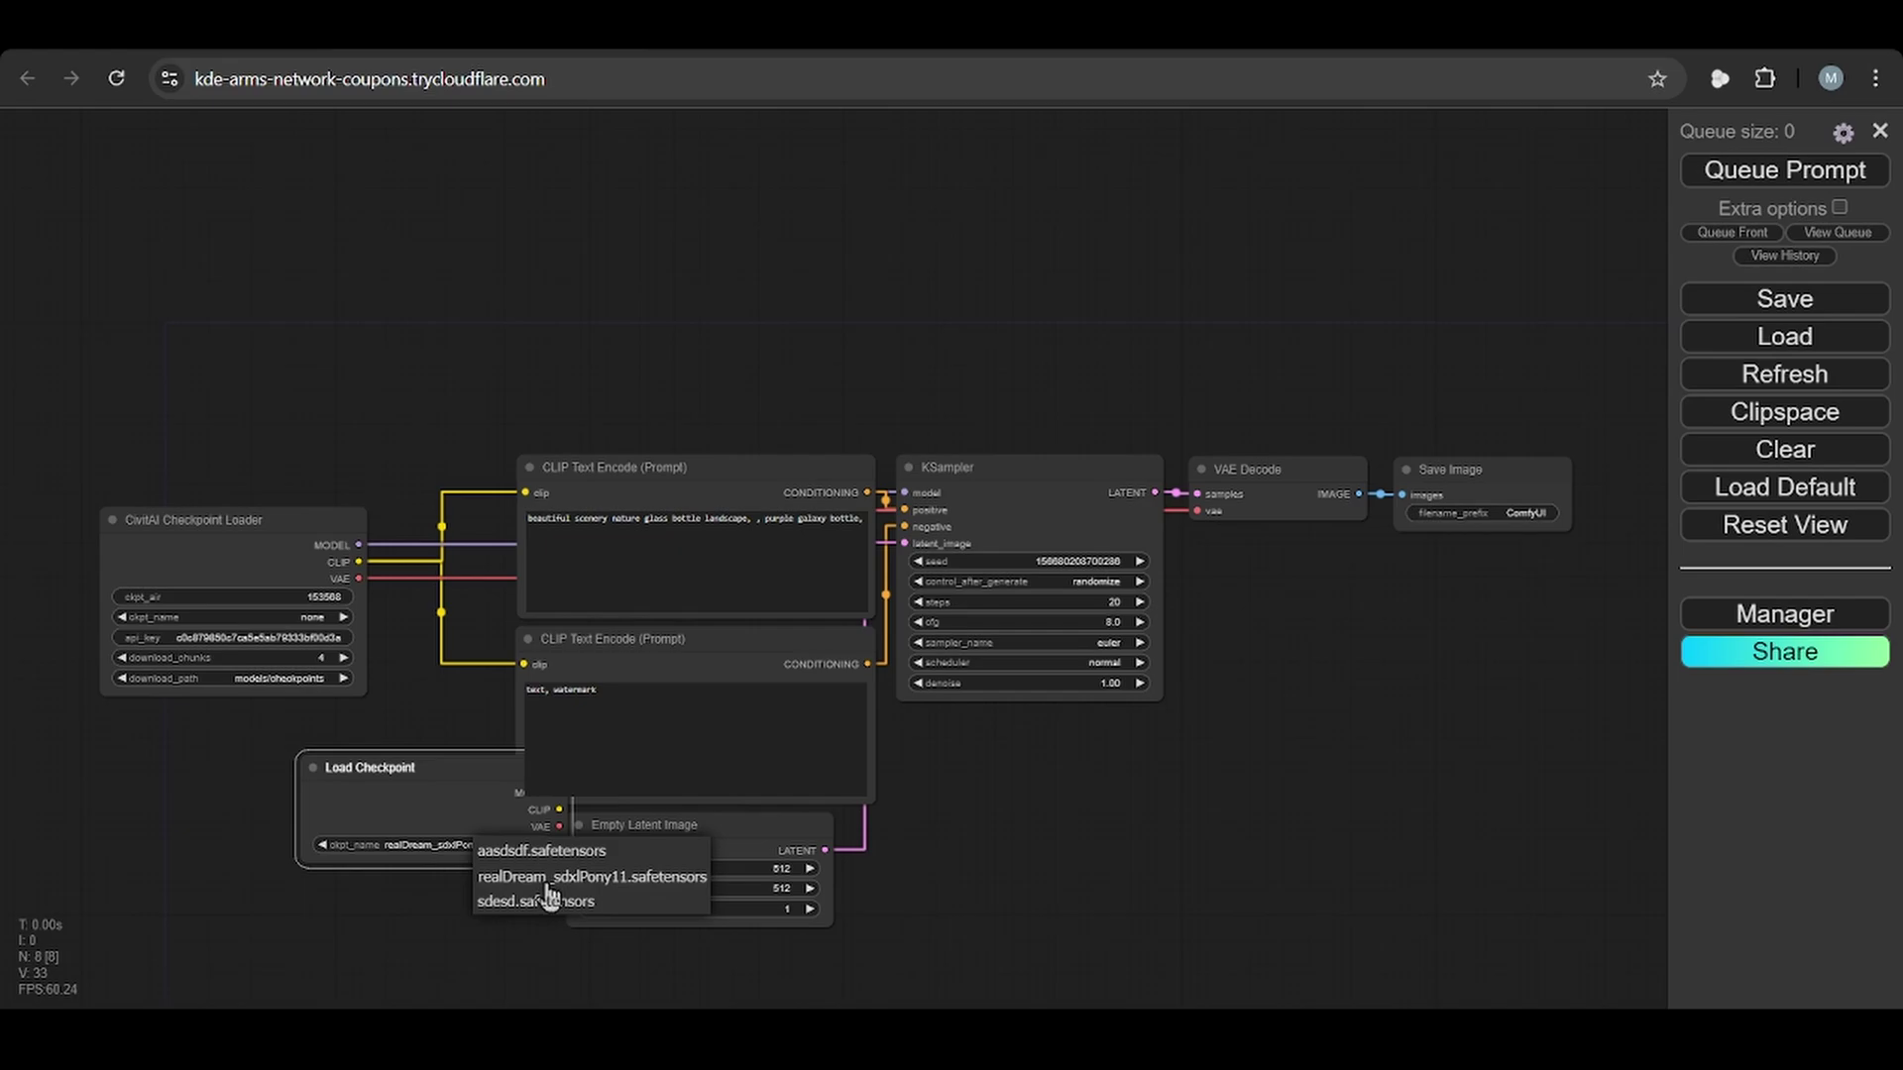
left_click_drag(404, 777, 268, 785)
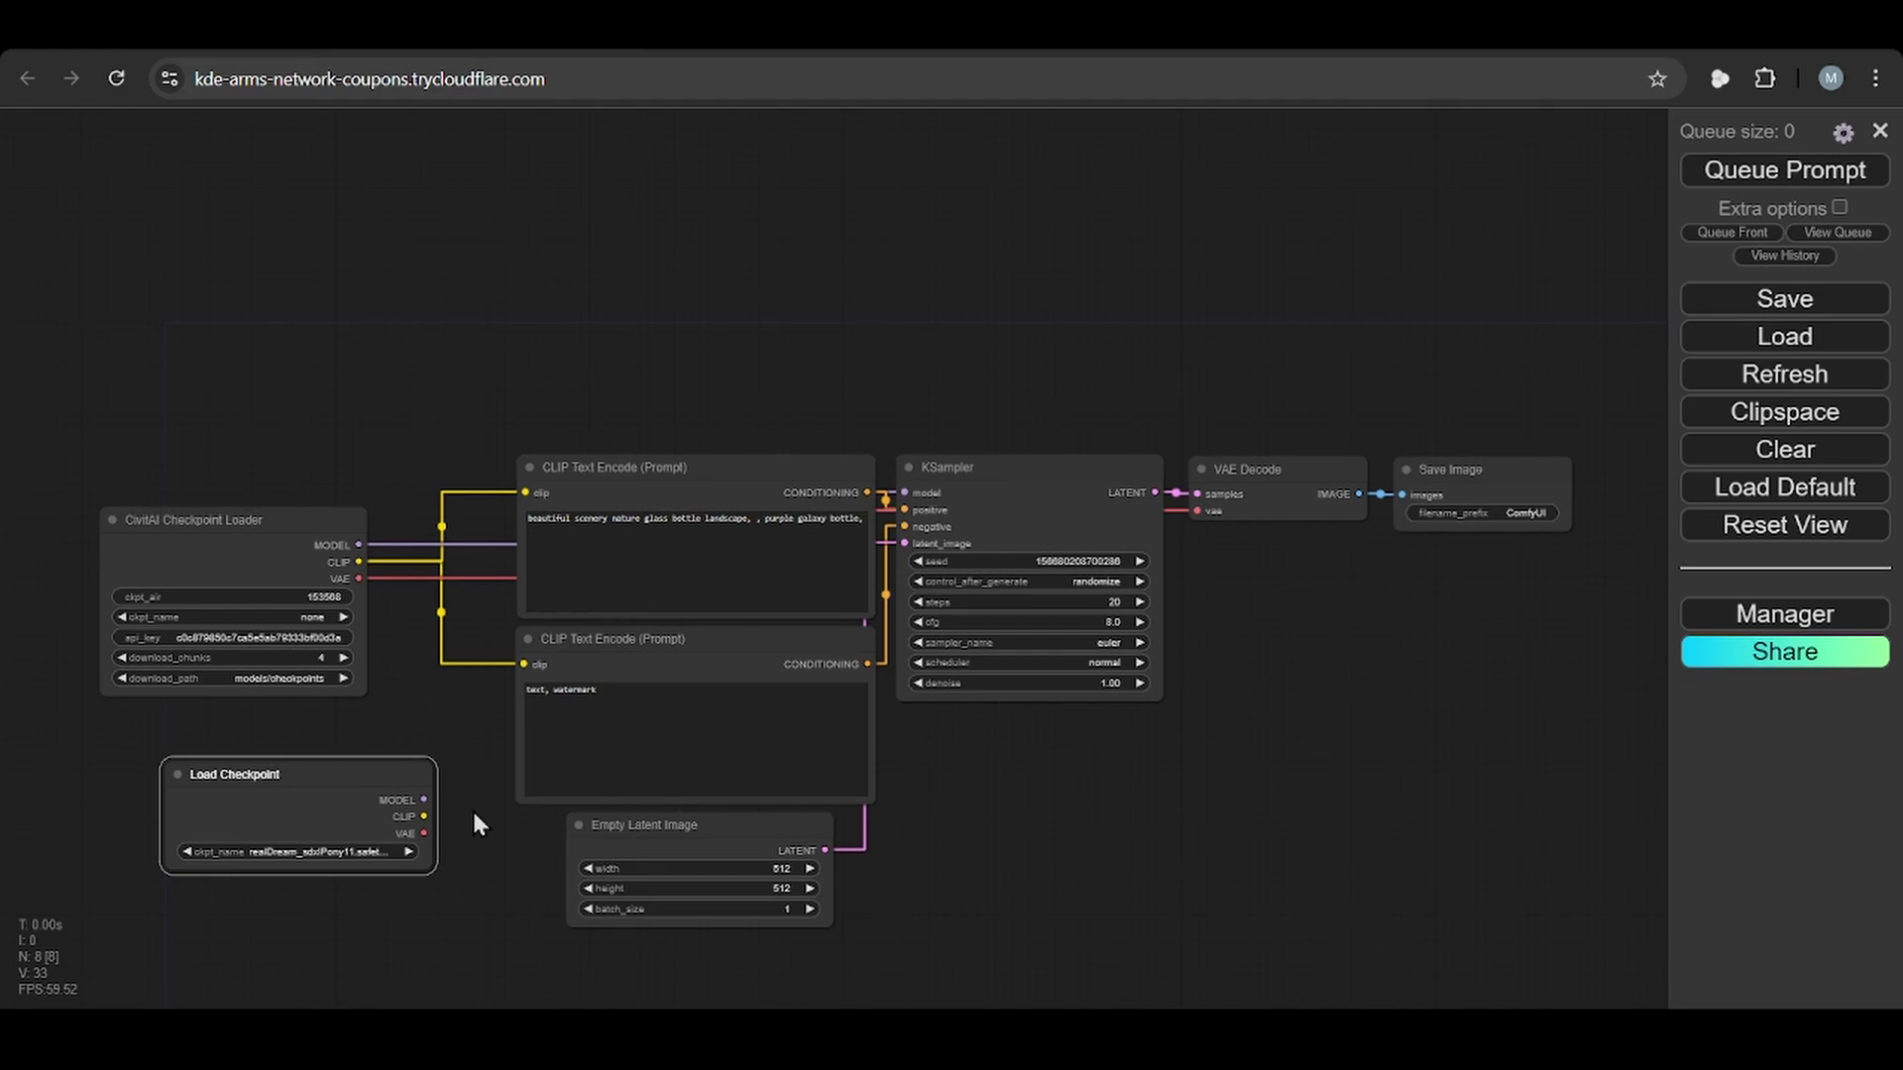
Review the checkpoint listing in the studio terminal, then return to the Civitai Real Dream page.
left_click(159, 30)
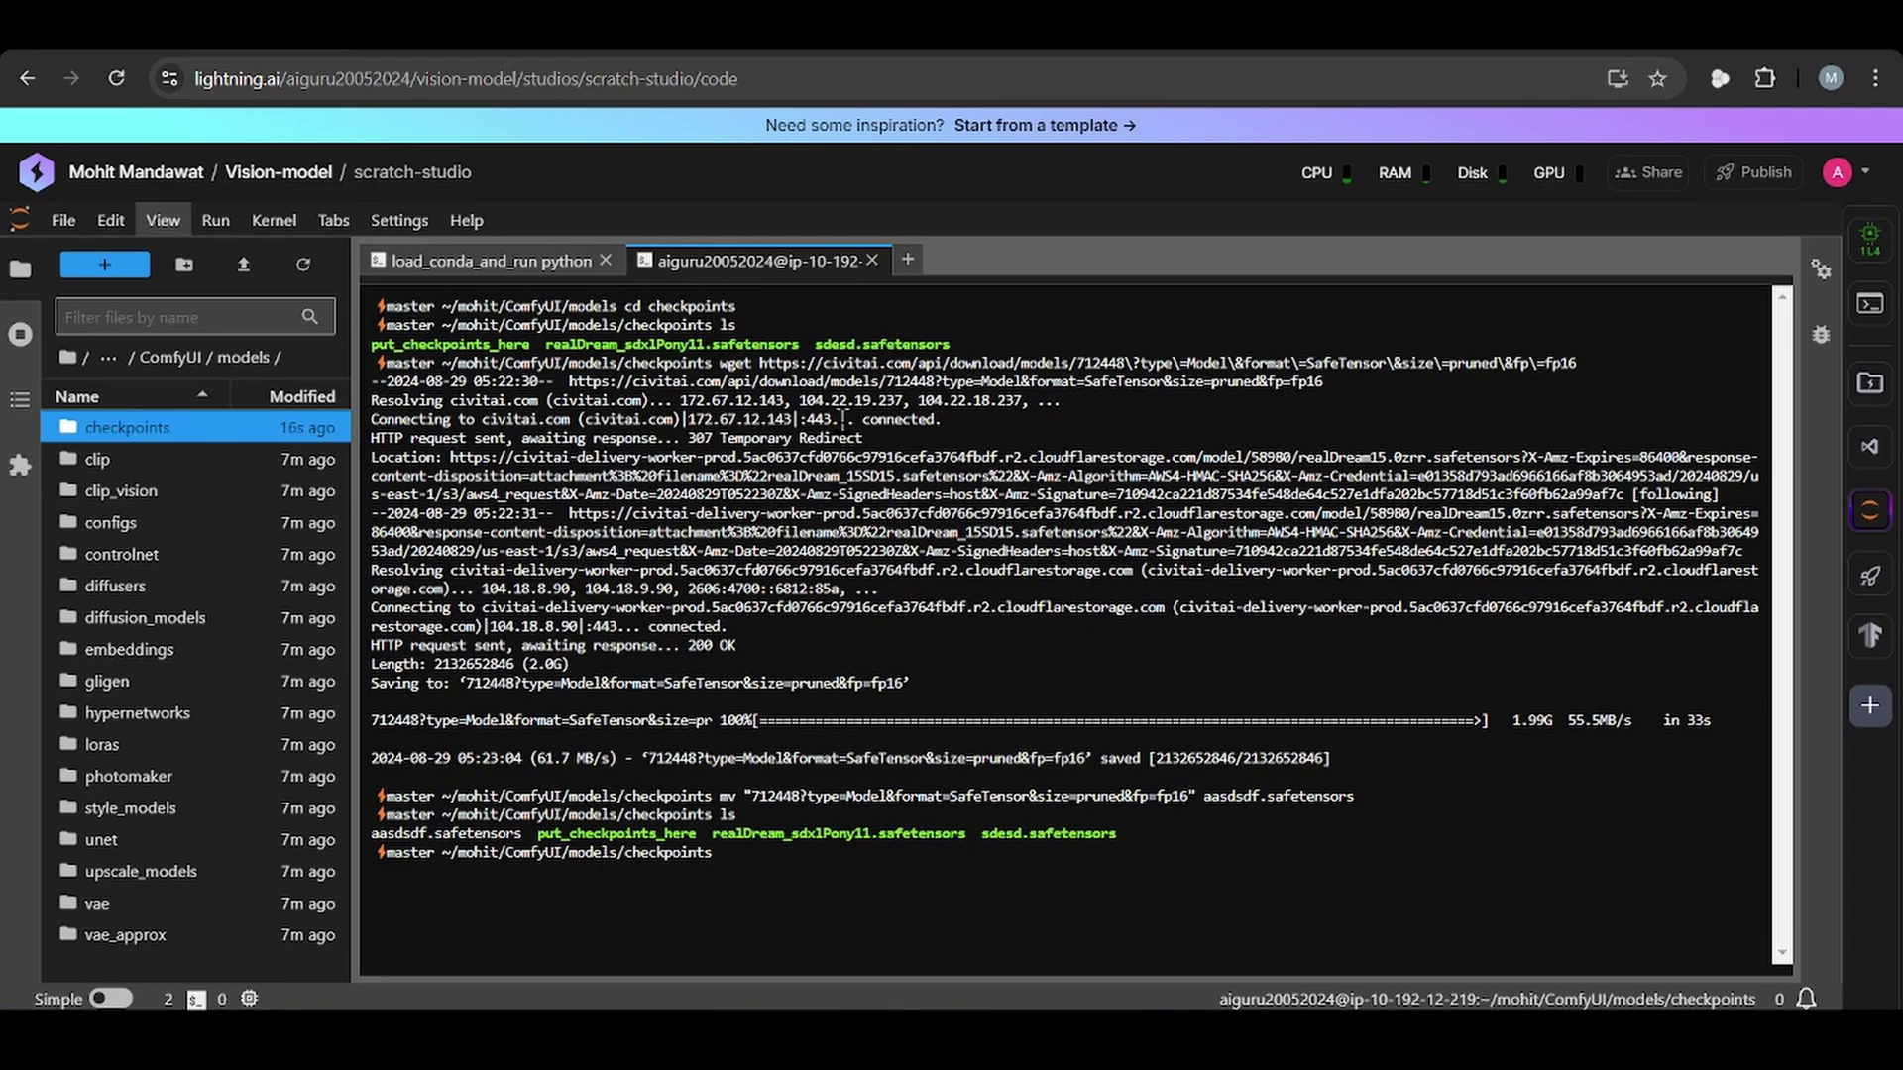
left_click(832, 932)
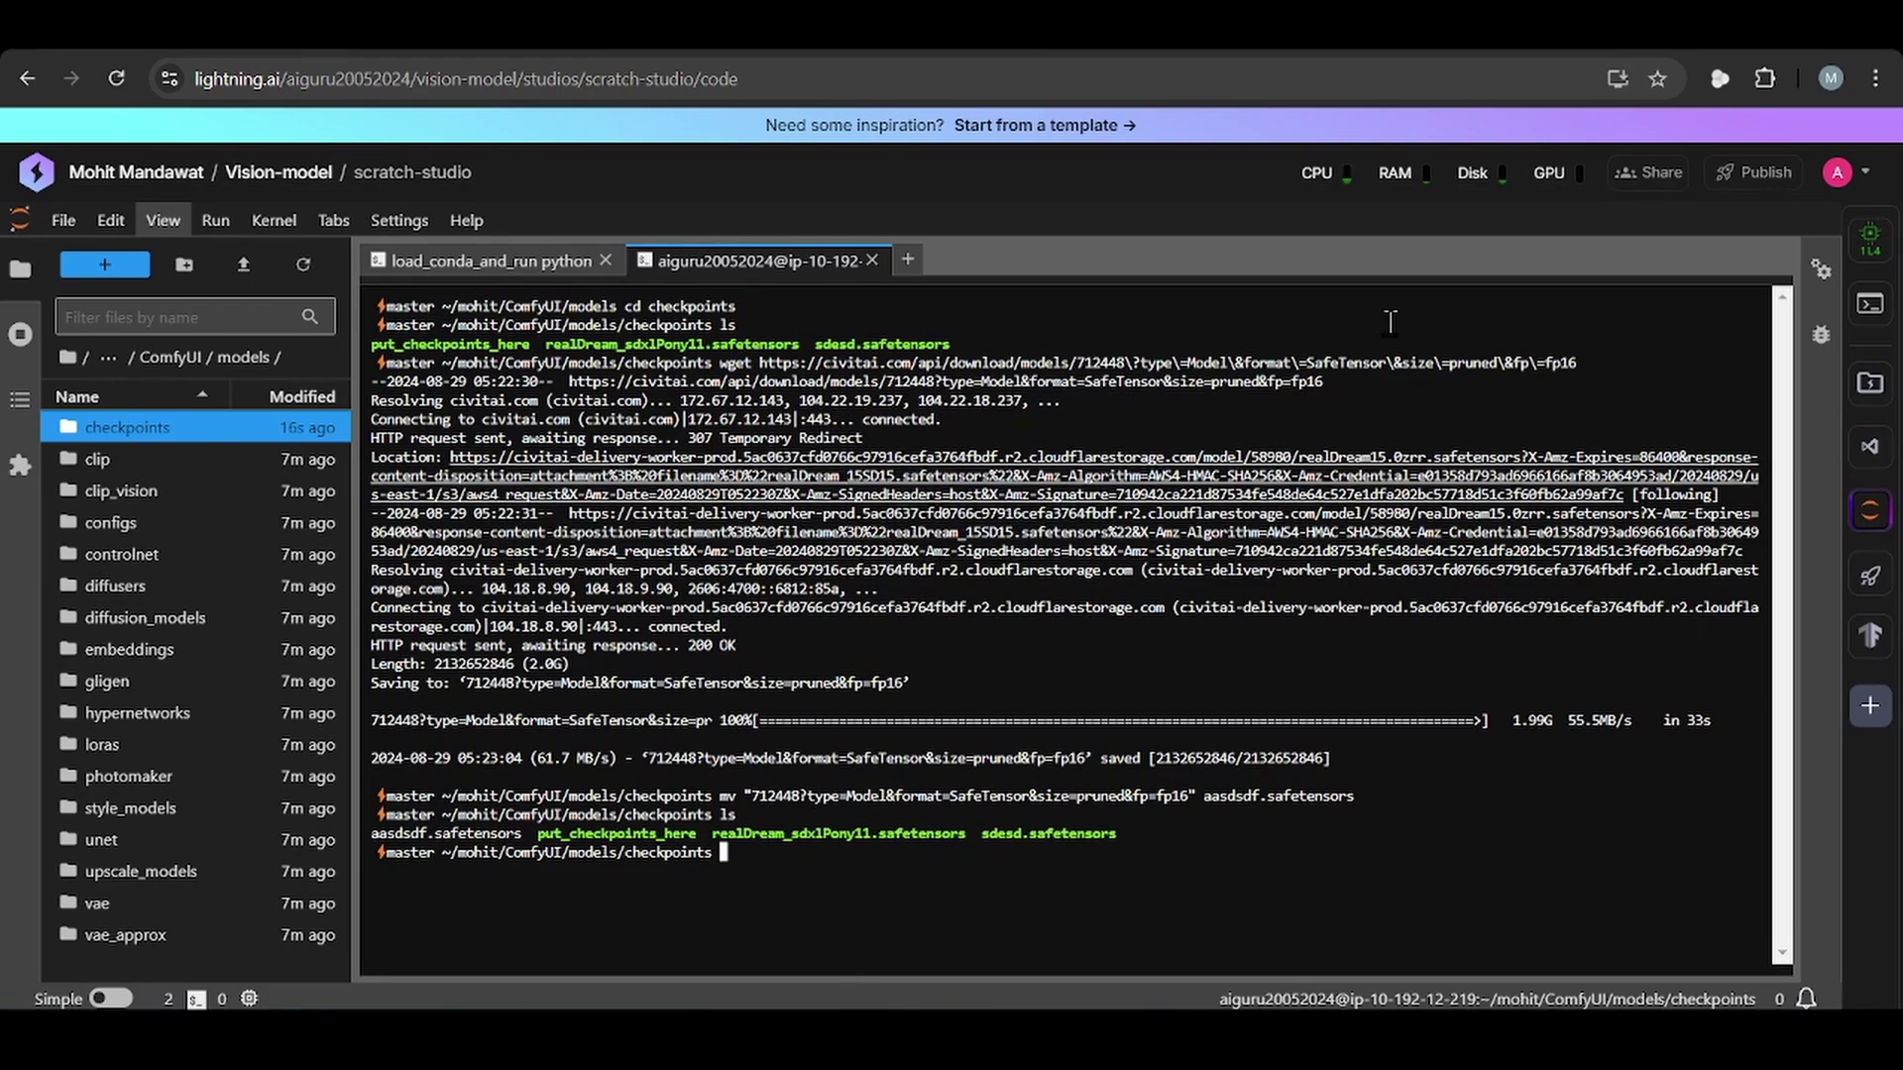
key("ctrl+Tab")
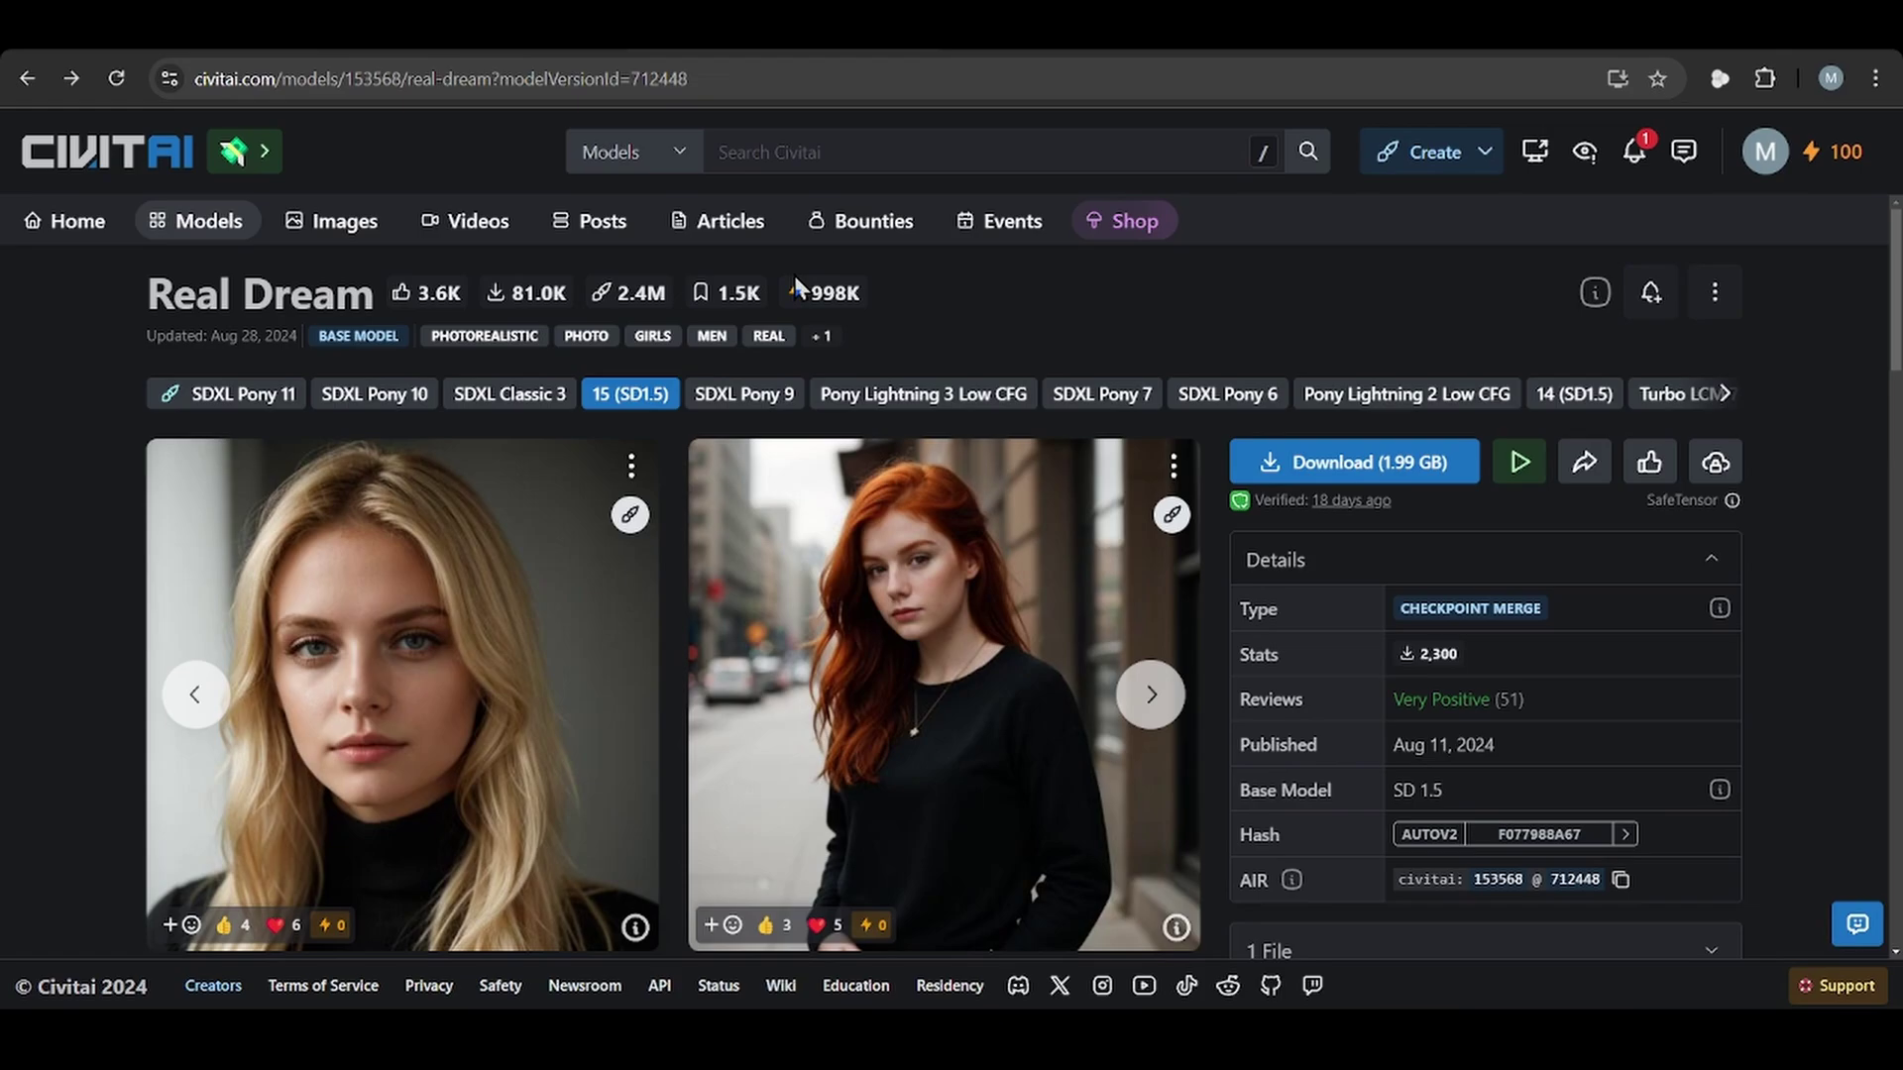